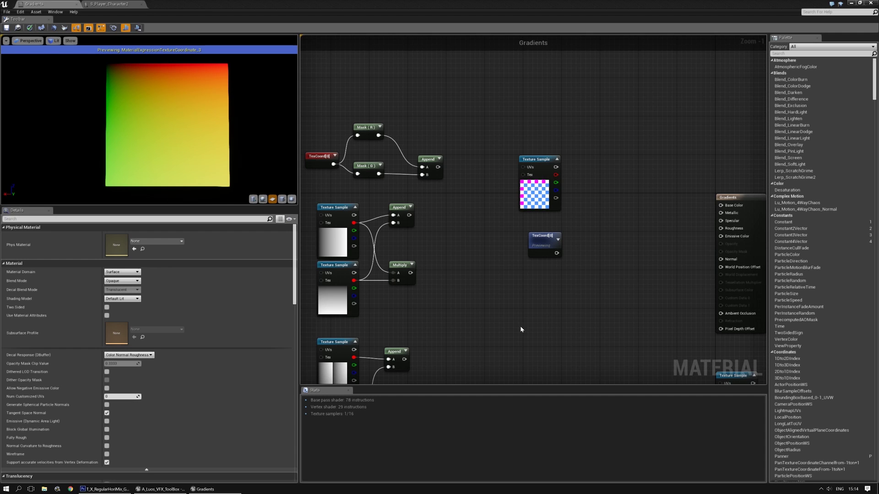
Step: Preview the TexCoord node below the checker Texture Sample and examine its UV gradient on the preview plane
scroll(531, 264, "up", 1)
right_click_drag(531, 263, 442, 290)
right_click_drag(531, 303, 503, 226)
mouse_move(453, 240)
left_mouse_down()
mouse_move(438, 238)
mouse_move(457, 242)
left_mouse_up()
key("space")
left_click(543, 251)
left_click(446, 242)
key("space")
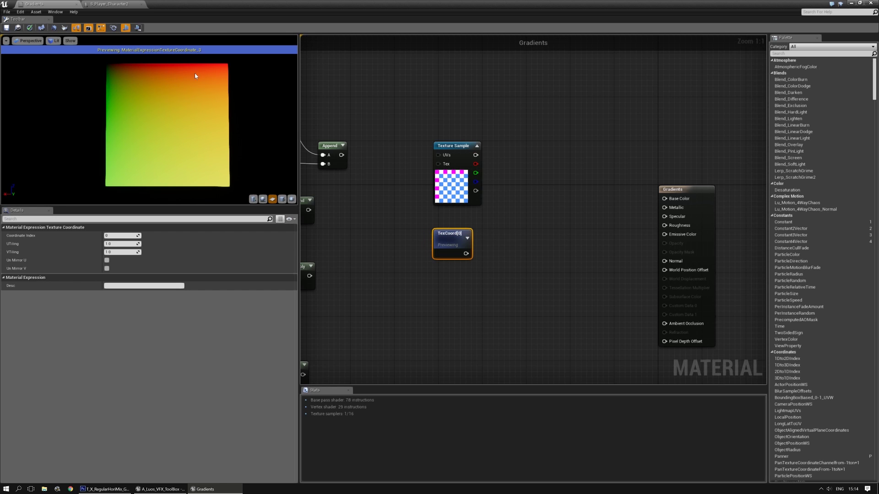
left_click_drag(178, 166, 185, 164)
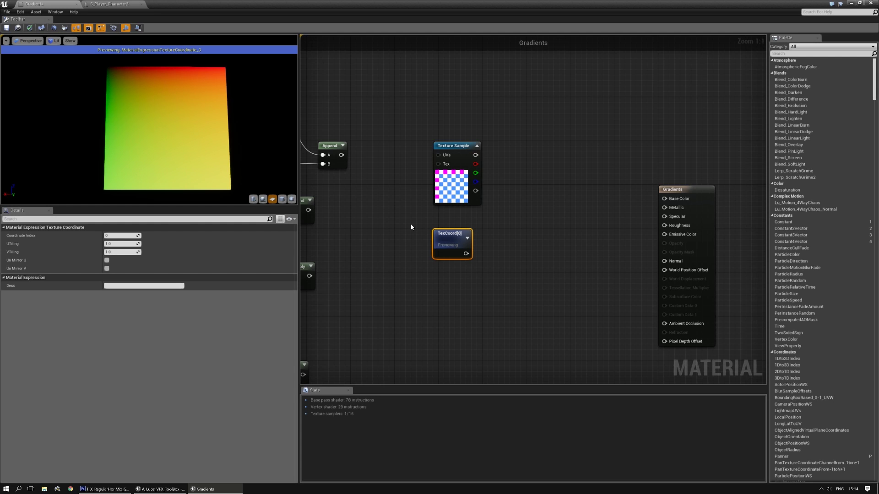
left_click_drag(175, 159, 175, 159)
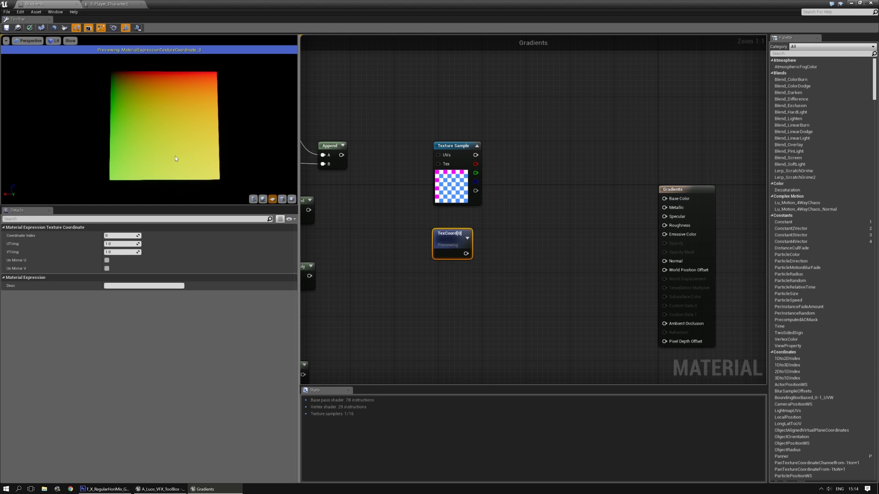
scroll(175, 157, "down", 1)
middle_click_drag(143, 152, 145, 183)
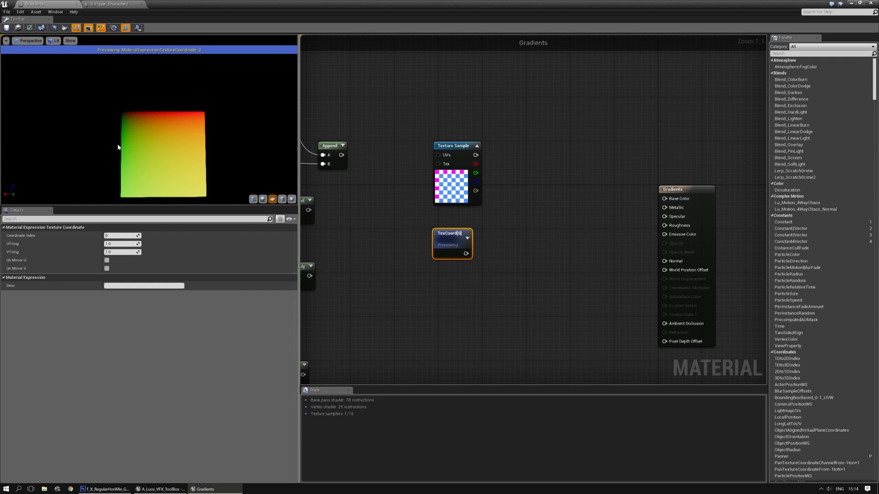
right_click_drag(382, 230, 427, 195)
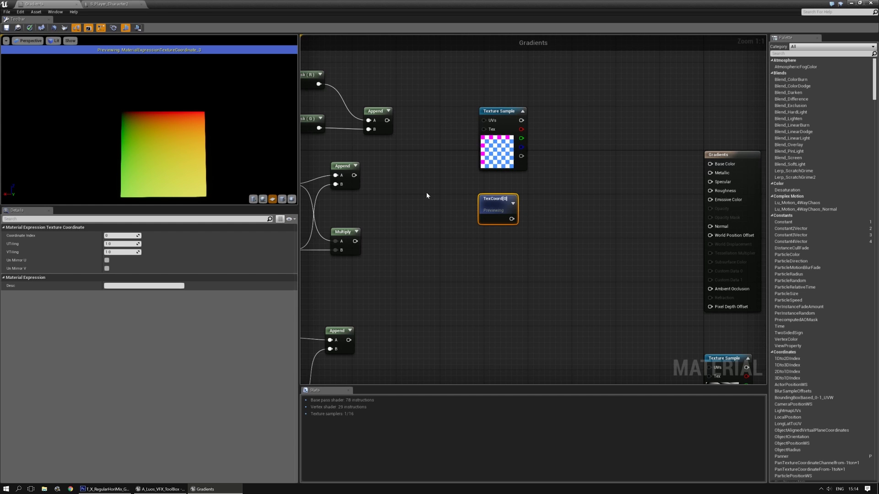
left_click(426, 195)
right_click_drag(455, 195, 434, 221)
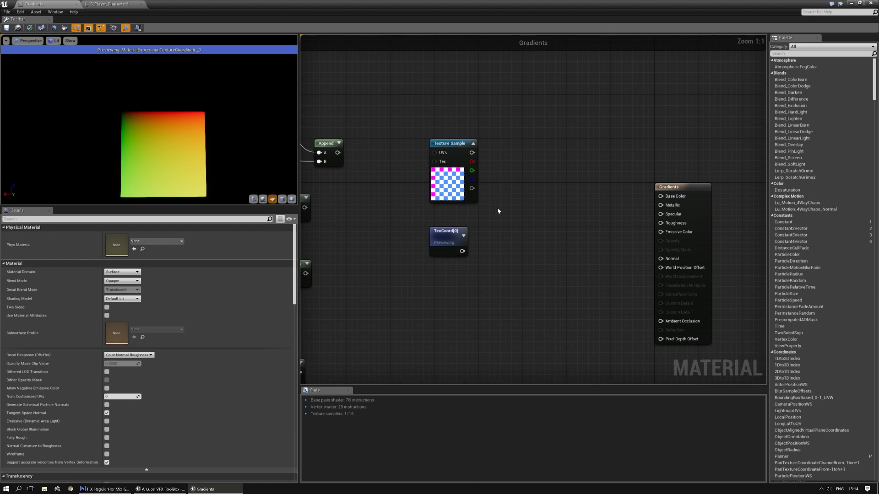
Step: Move the checker Texture Sample clear of the TexCoord node and preview its texture on the plane
left_click_drag(444, 144, 493, 154)
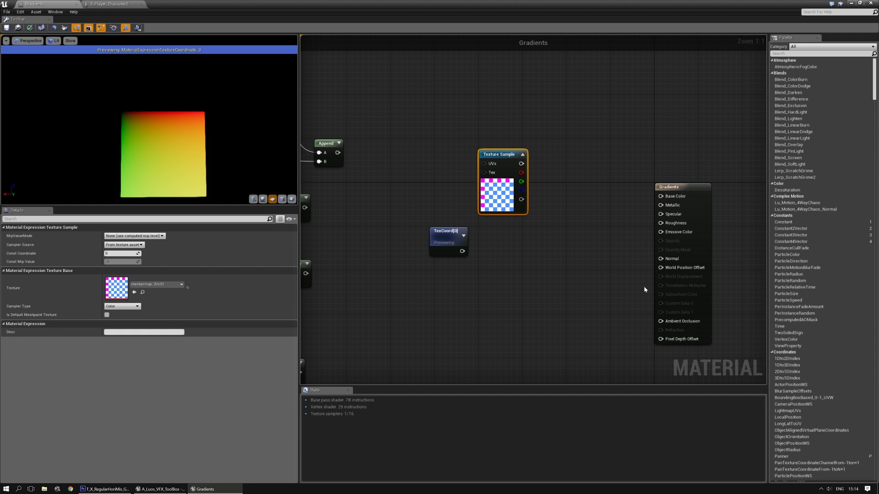
right_click_drag(583, 265, 533, 255)
left_click_drag(443, 147, 443, 163)
left_click(483, 173)
left_click(456, 162)
key("space")
right_click_drag(219, 137, 220, 153)
middle_click_drag(220, 154, 218, 136)
left_click_drag(169, 155, 168, 155)
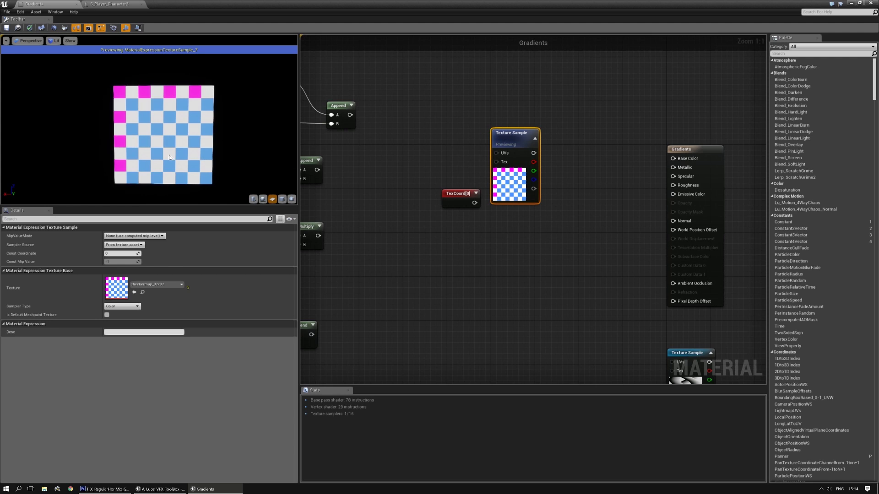
left_click_drag(169, 155, 169, 155)
Step: Connect the TexCoord node to the checker Texture Sample's UVs and set its UTiling and VTiling to 2
left_click_drag(451, 194, 496, 153)
left_click(121, 244)
type("2")
key("Return")
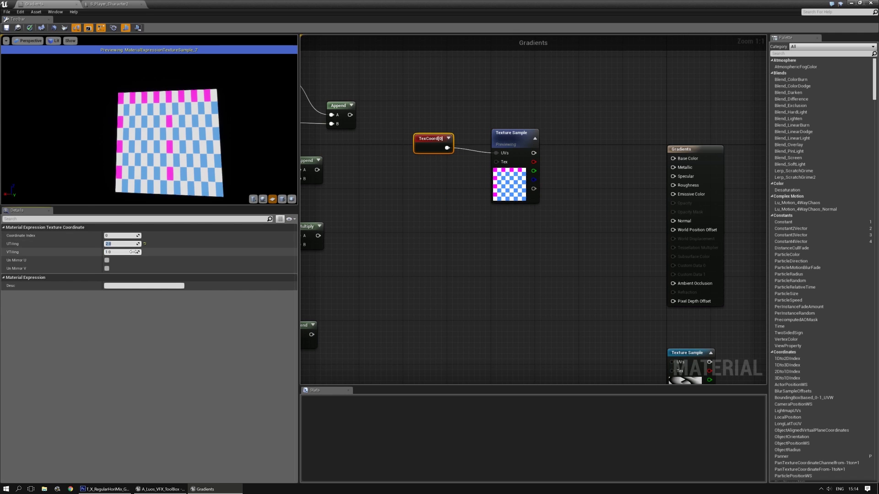
type("2")
key("Return")
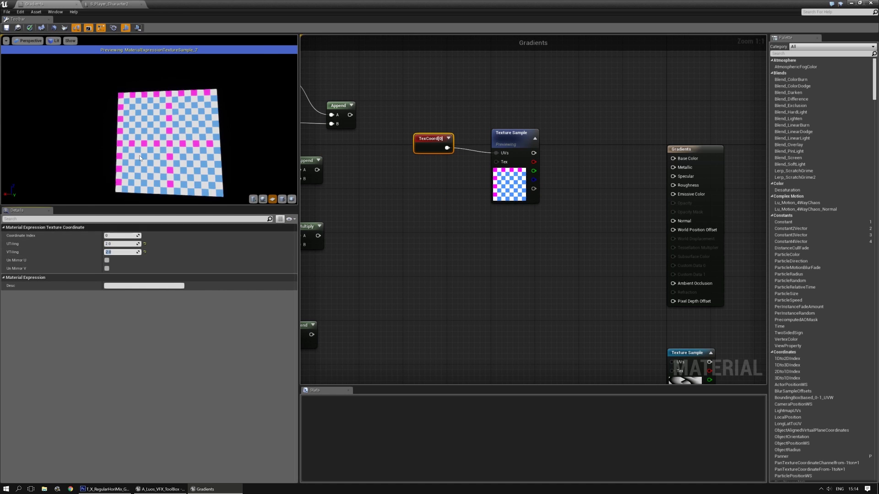
Step: Preview the Mask (R) node of the TexCoord mask network and inspect its gradient on the plane
right_click_drag(380, 182, 443, 212)
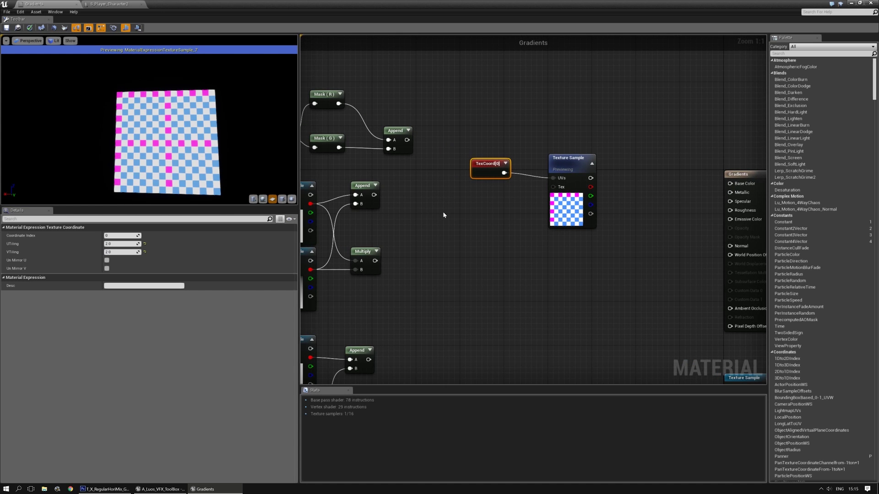
right_click_drag(443, 211, 466, 224)
left_click(418, 170)
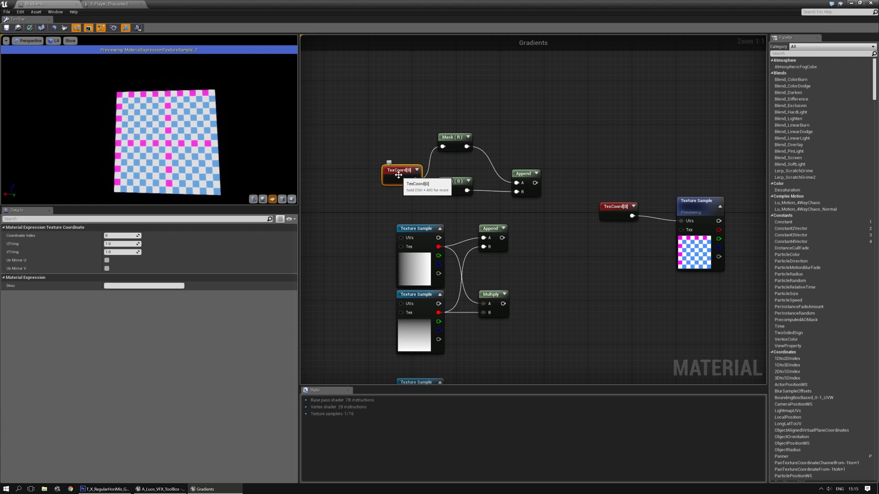
left_click(453, 142)
key("space")
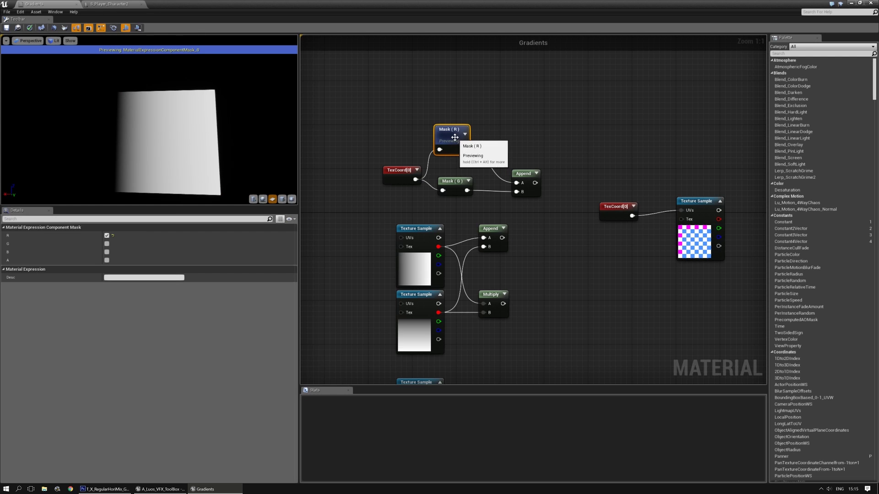
left_click_drag(407, 170, 399, 173)
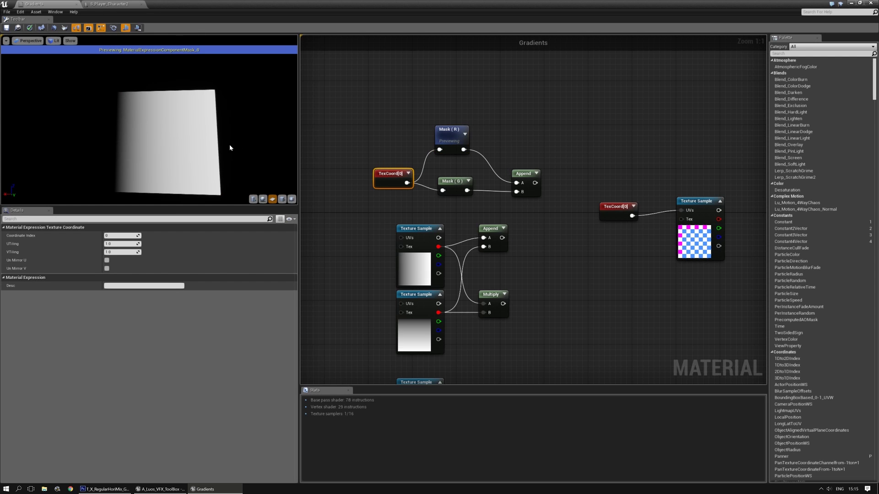
left_click_drag(137, 146, 93, 137)
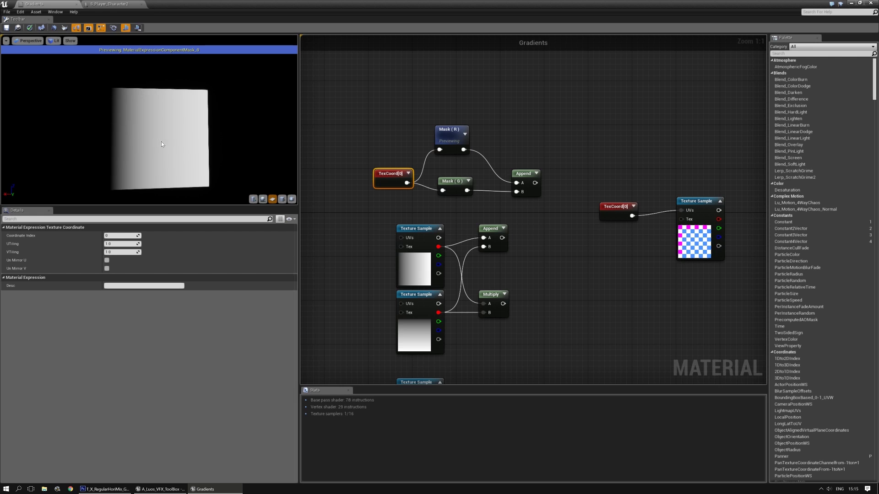
left_click_drag(154, 143, 170, 143)
Step: Preview the Mask (G) node and inspect its gradient on the plane
left_click(453, 181)
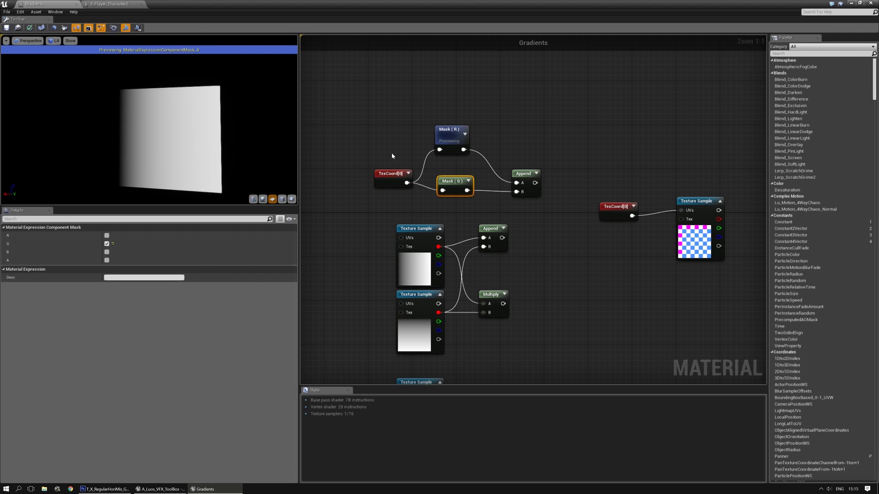
key("space")
left_click_drag(160, 109, 143, 106)
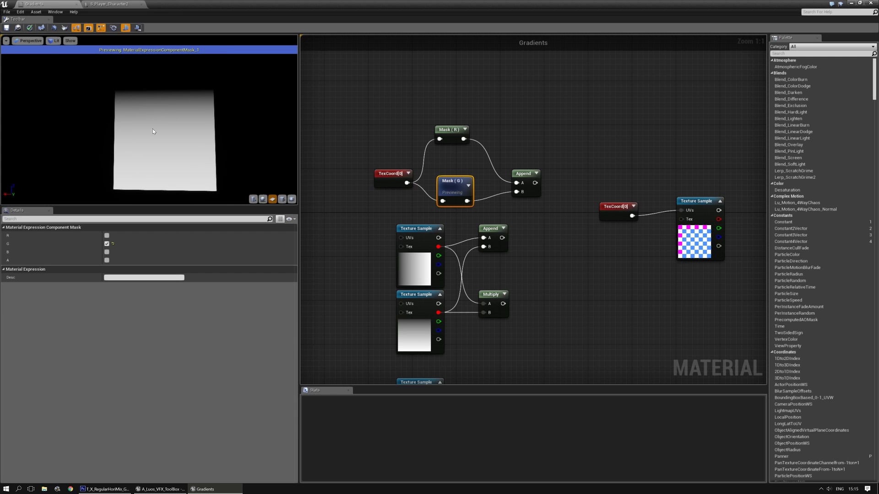
Step: Preview the Append node that combines both masks and compare it with the TexCoord node feeding the checker texture
left_click(529, 171)
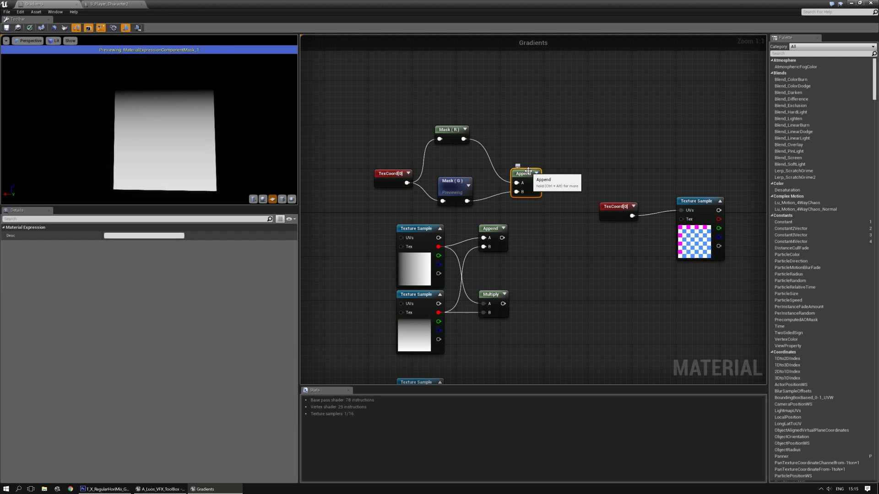
key("space")
mouse_move(162, 151)
left_mouse_down()
mouse_move(176, 153)
mouse_move(162, 152)
left_mouse_up()
left_click(615, 206)
key("space")
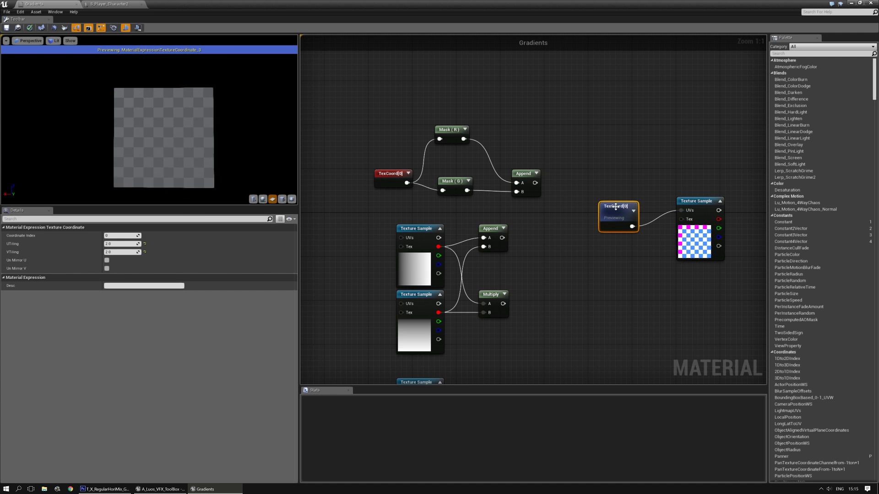
left_click(604, 179)
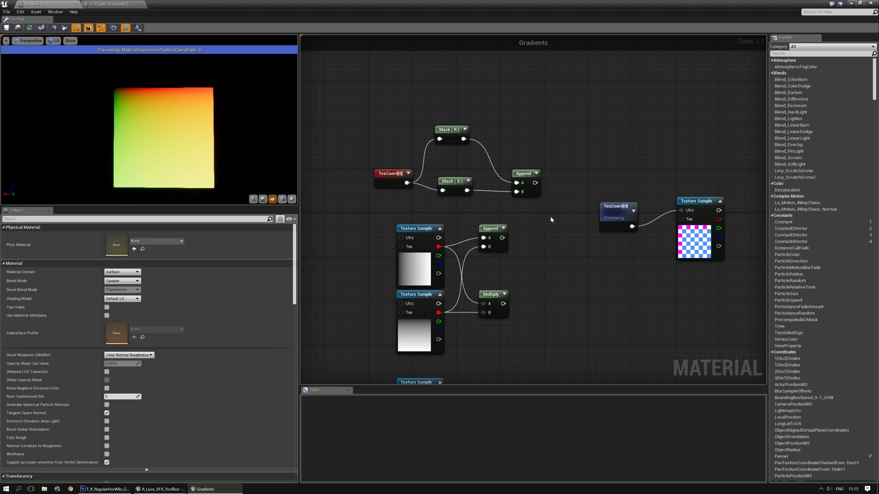
Step: Inspect the horizontal and vertical gradient Texture Samples and preview the Append node that combines them
right_click_drag(533, 264, 531, 252)
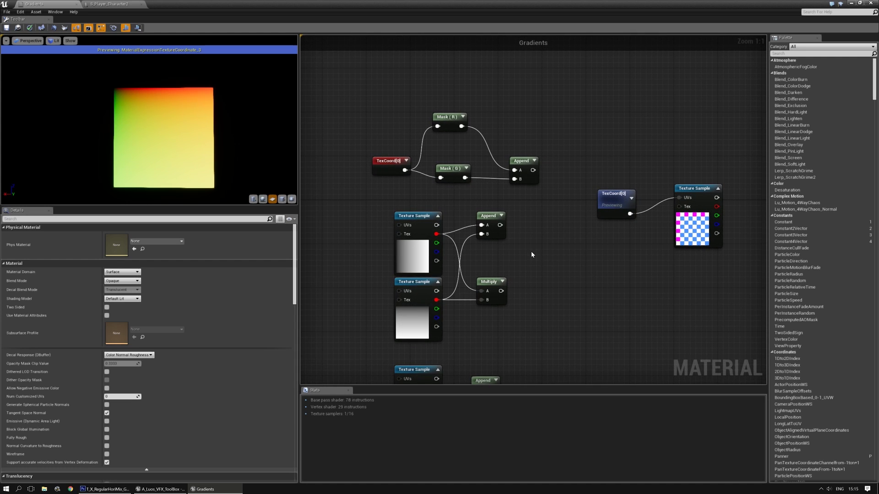
left_click(411, 236)
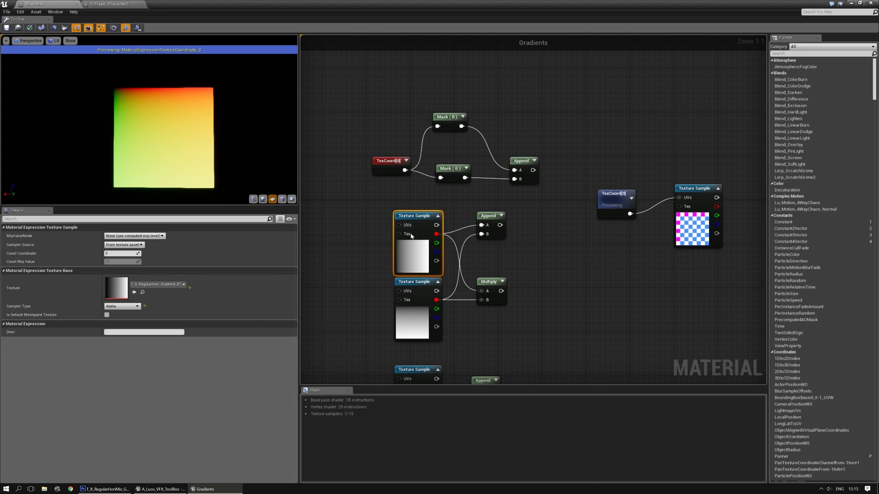
left_click(420, 285)
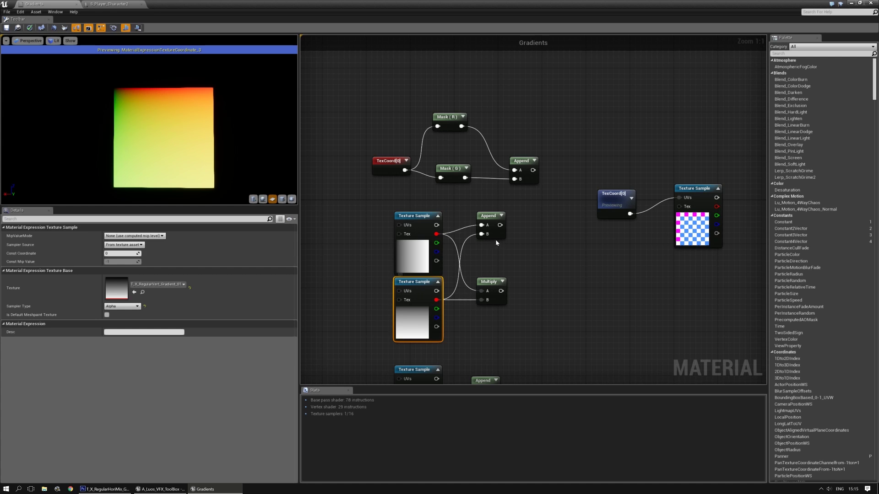
left_click(494, 217)
key("space")
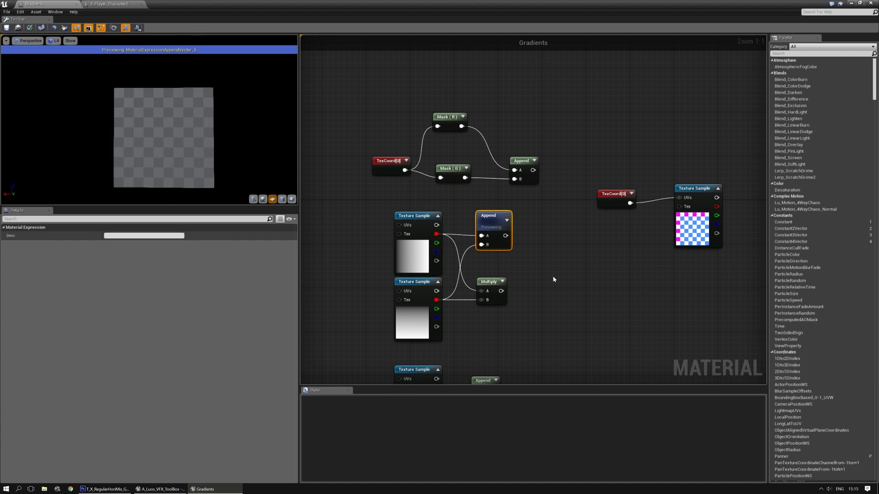
left_click_drag(205, 142, 195, 141)
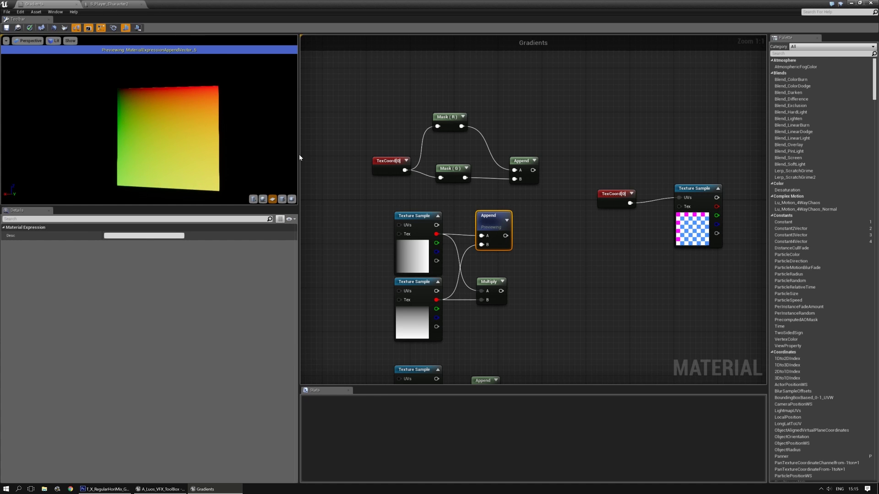
Step: Compare the preview of the masks' Append with that of the gradient textures' Append, and recheck both gradient Texture Samples
left_click(559, 169)
left_click(515, 161)
key("space")
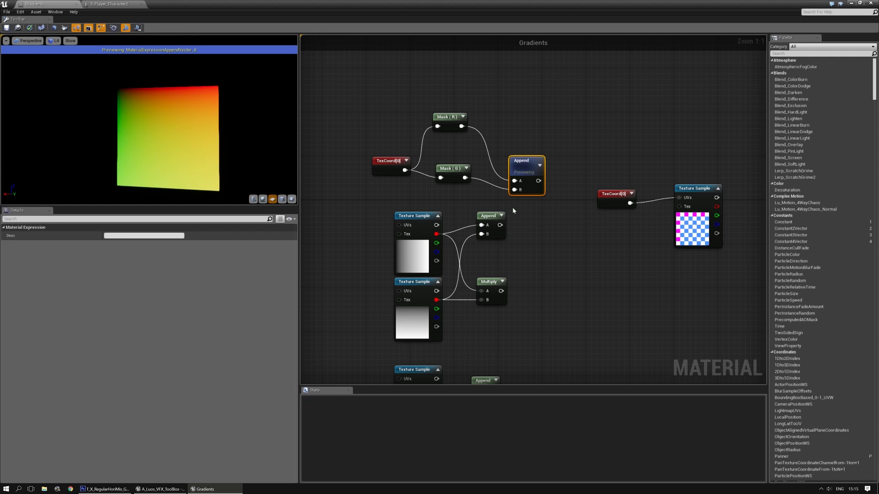
left_click(495, 219)
key("space")
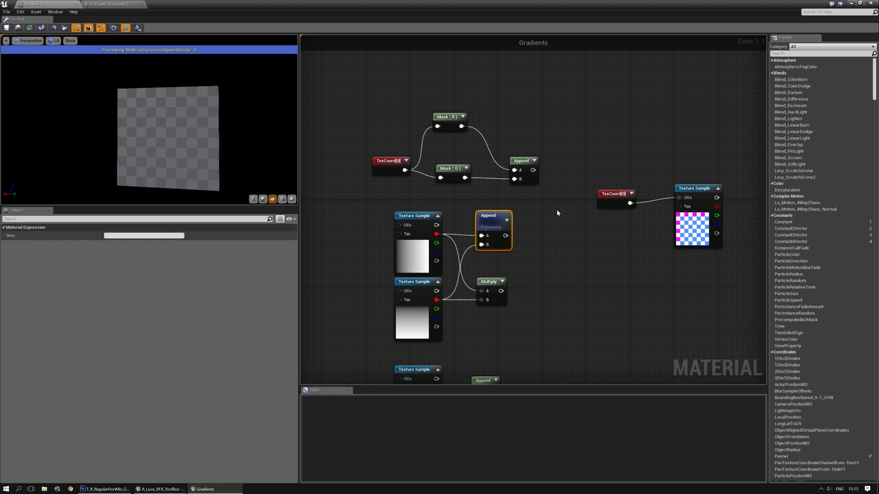
left_click(419, 216)
left_click(421, 282)
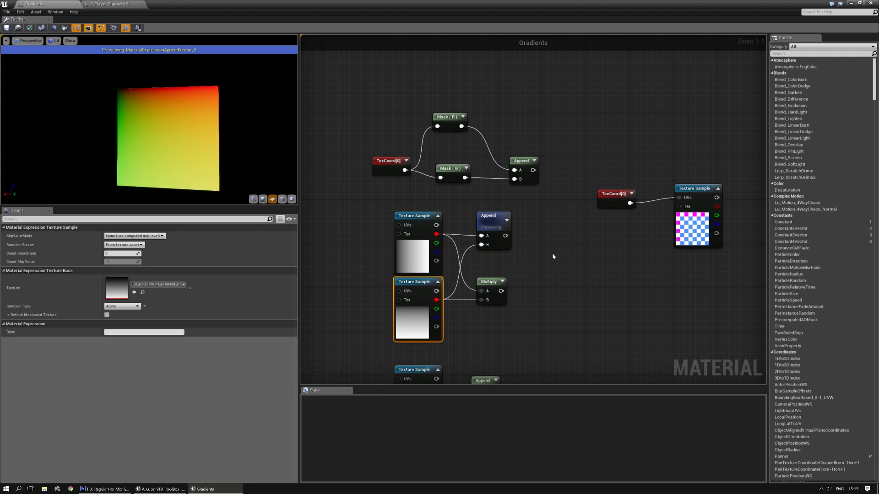
left_click(554, 255)
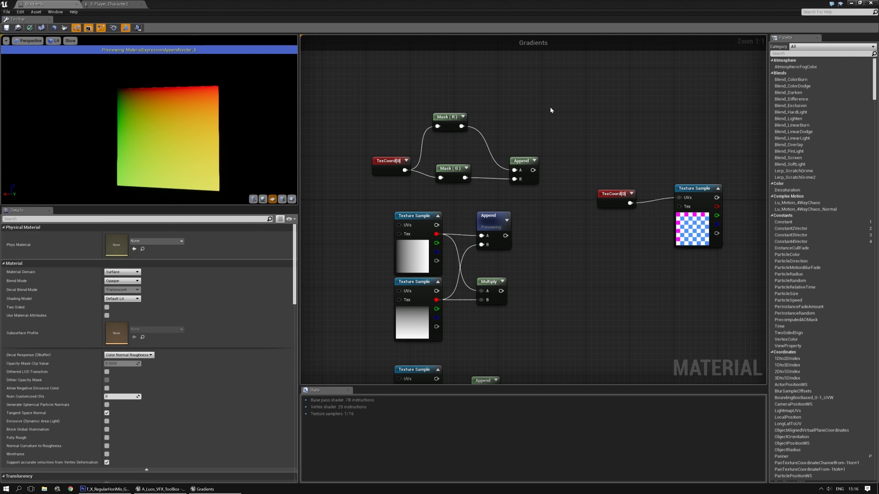
Step: Switch to the S_Player_Character2 skeletal mesh and examine the textured character from several angles
left_click(127, 4)
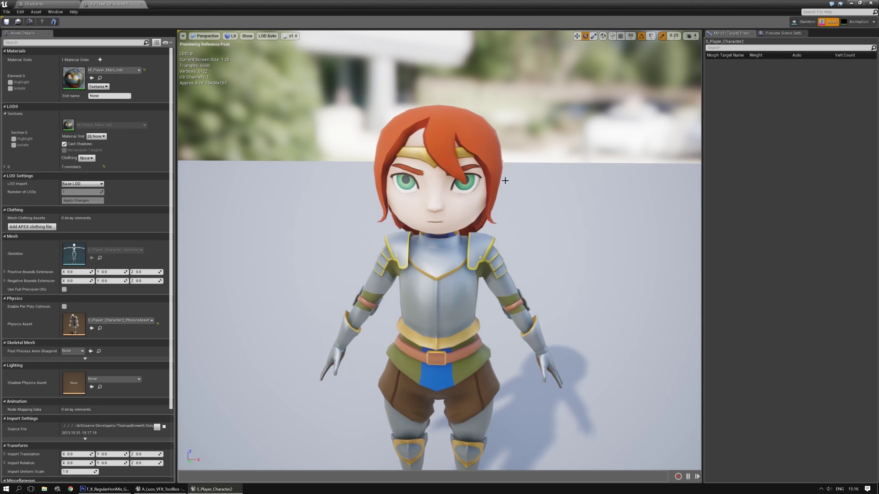
key("s")
right_click_drag(487, 240, 467, 234)
key("d")
key("w")
key("a")
key("s")
key("a")
key("d")
key("s")
key("w")
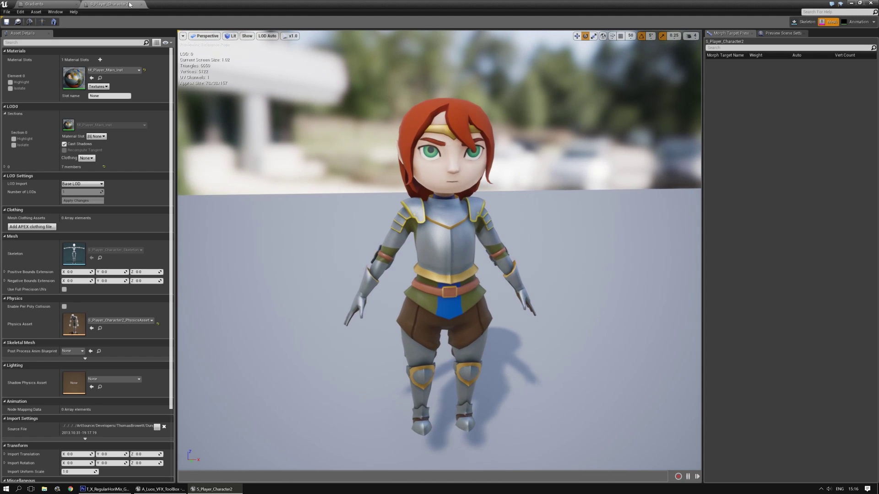
Step: Return to the Gradients material and show its preview on the character mesh, framed in full
left_click(36, 3)
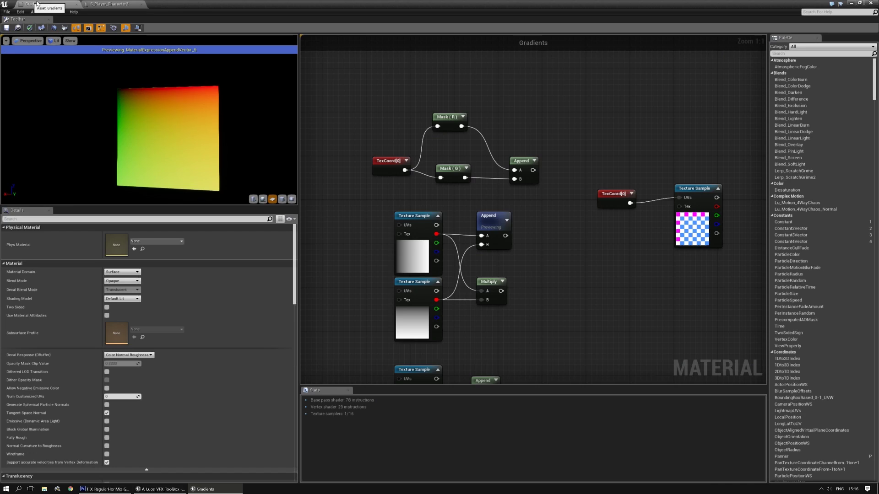
left_click(291, 199)
left_click_drag(149, 123, 181, 114)
right_click_drag(147, 114, 153, 158)
left_click_drag(147, 113, 138, 115)
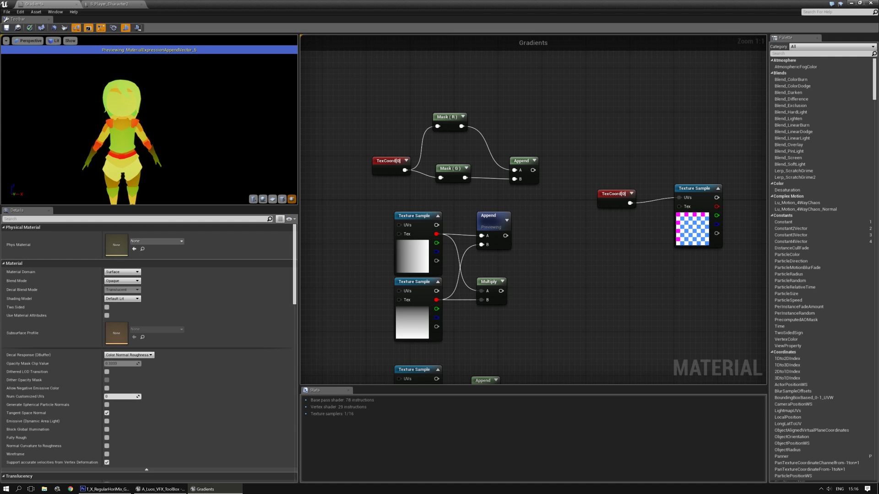
middle_click_drag(146, 113, 174, 98)
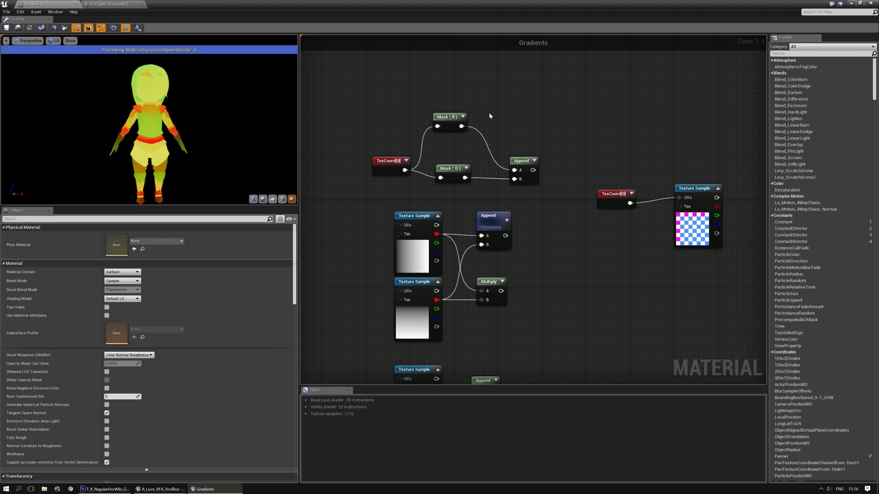
Step: In the UV_Texture group, preview the T_Player_D Texture Sample on the character, followed by the TexCoord node
right_click_drag(596, 110, 374, 347)
scroll(531, 200, "down", 3)
scroll(472, 236, "up", 3)
right_click_drag(523, 188, 532, 207)
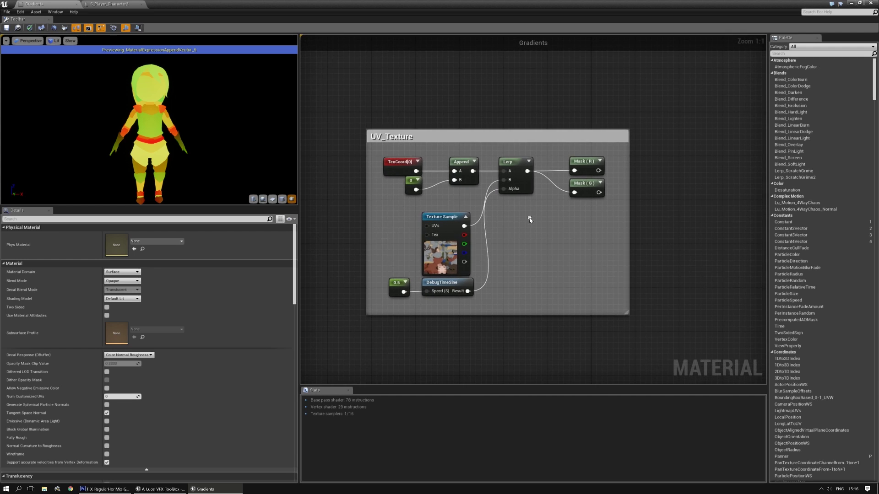
left_click(441, 217)
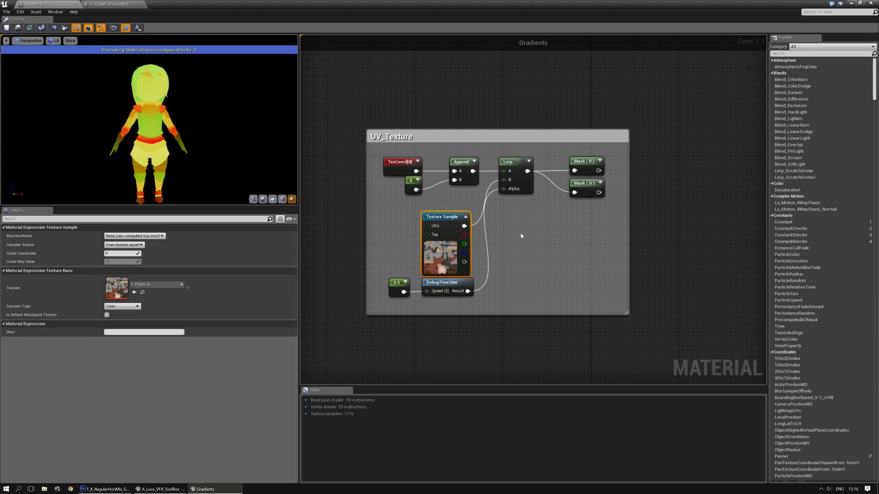
key("space")
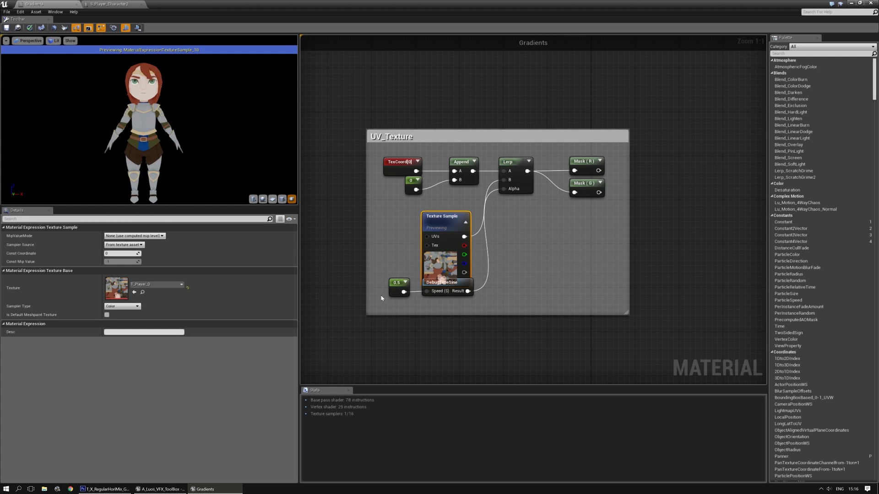
left_click(399, 167)
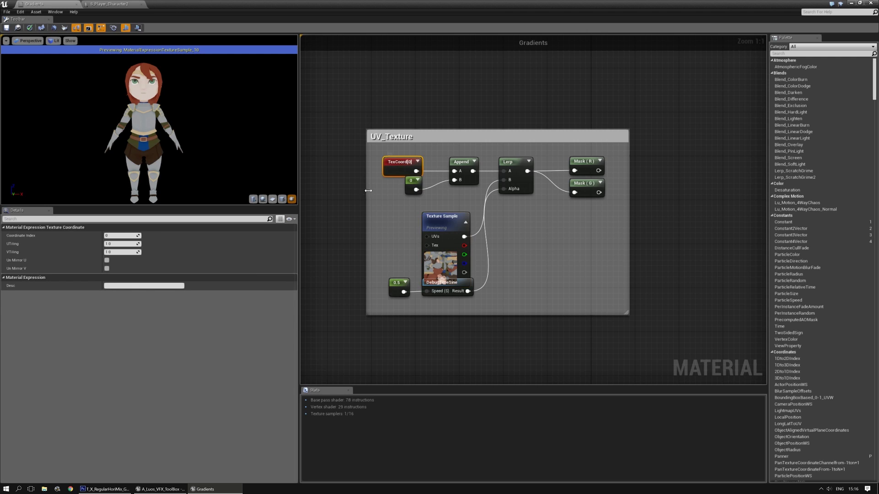
key("space")
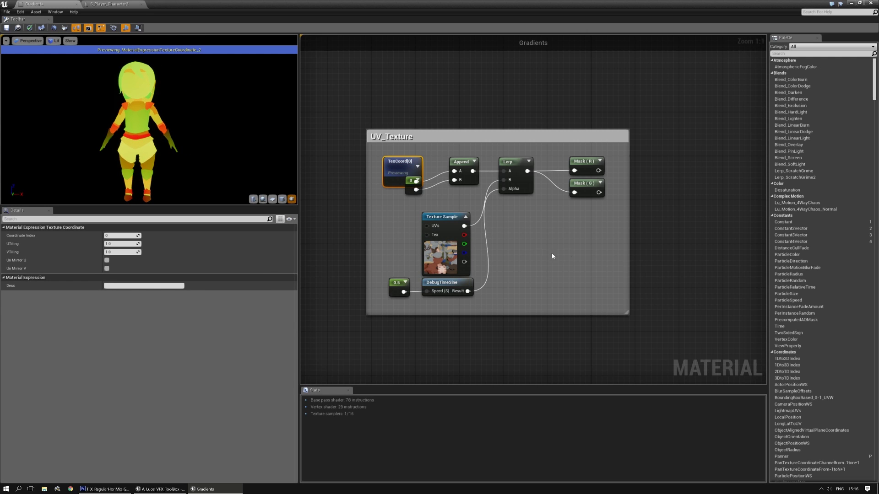
Step: Preview the UV_Texture Lerp node and examine its blend between UV gradients and texture on the character from several angles
left_click(519, 191)
key("space")
mouse_move(136, 139)
left_mouse_down()
mouse_move(193, 139)
mouse_move(136, 140)
left_mouse_up()
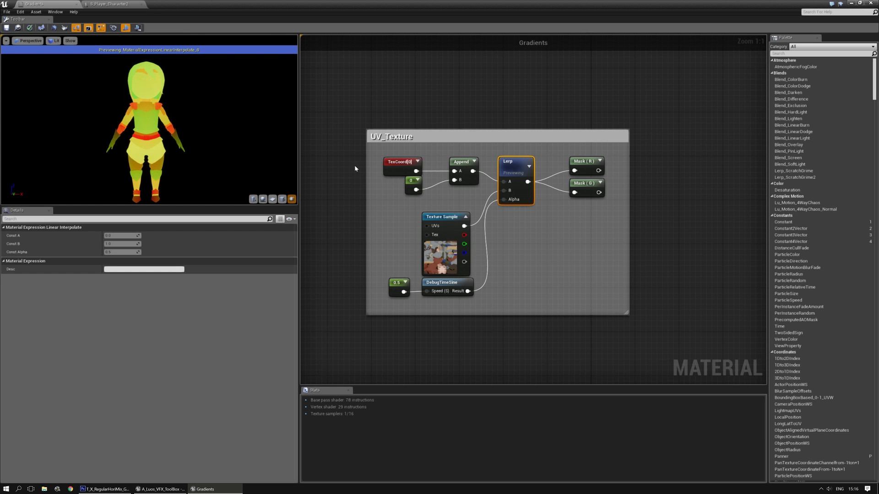
left_click_drag(138, 110, 161, 98)
mouse_move(202, 133)
left_mouse_down()
mouse_move(171, 151)
mouse_move(202, 151)
left_mouse_up()
left_click_drag(199, 90, 174, 93)
left_click_drag(127, 117, 149, 108)
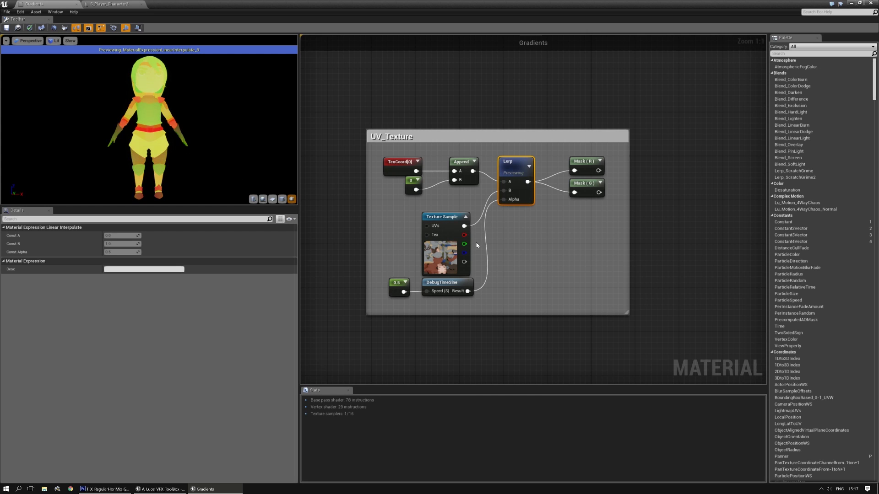
left_click_drag(161, 105, 168, 114)
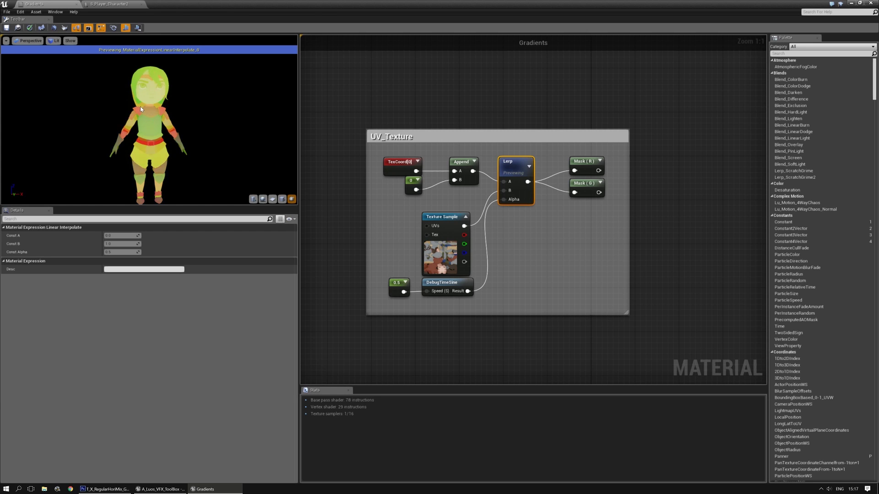
Step: Preview the UV_Texture Mask (R) on the character up close, nudging the node up away from Mask (G)
left_click(586, 166)
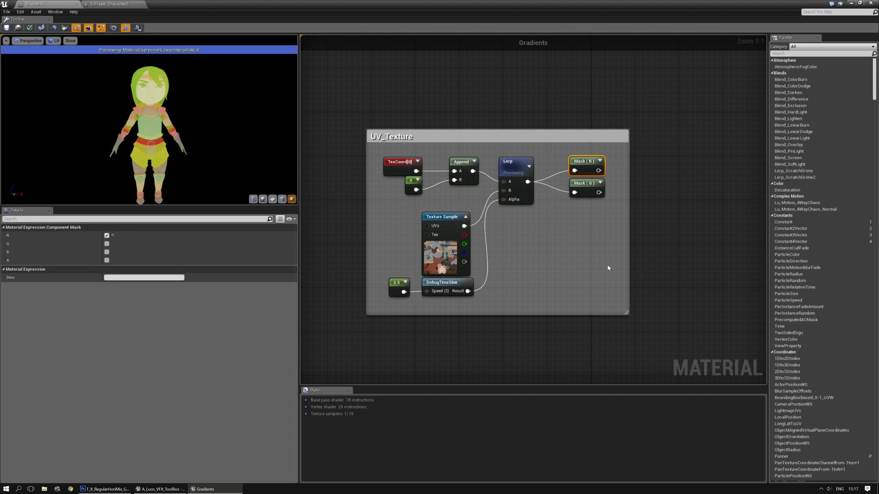
key("space")
left_click_drag(576, 162, 576, 156)
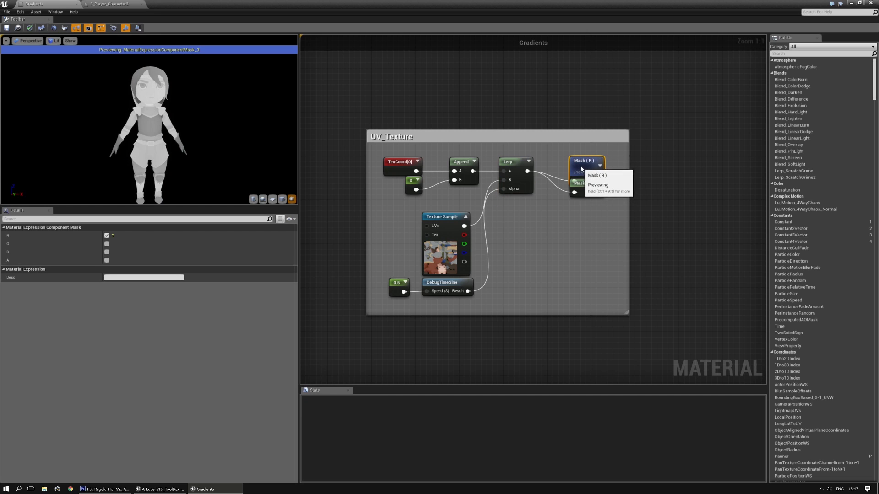
scroll(171, 122, "down", 1)
middle_click_drag(172, 122, 165, 146)
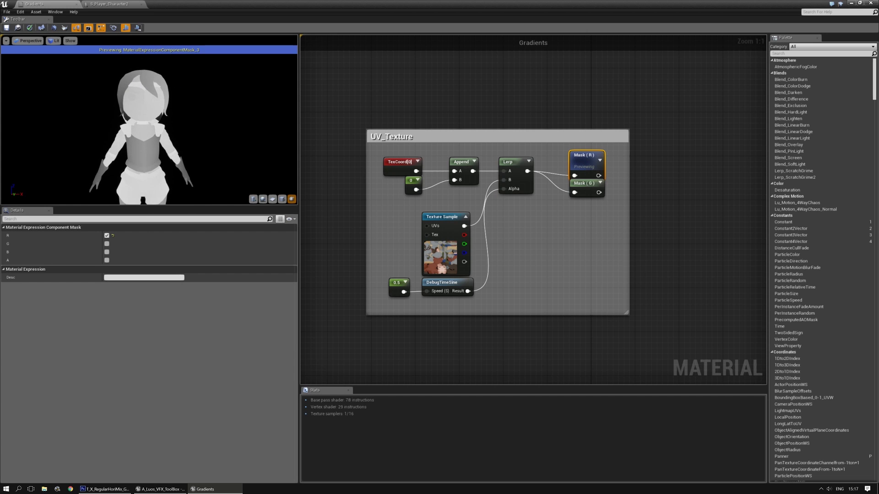
mouse_move(142, 148)
left_mouse_down()
mouse_move(220, 145)
mouse_move(145, 134)
left_mouse_up()
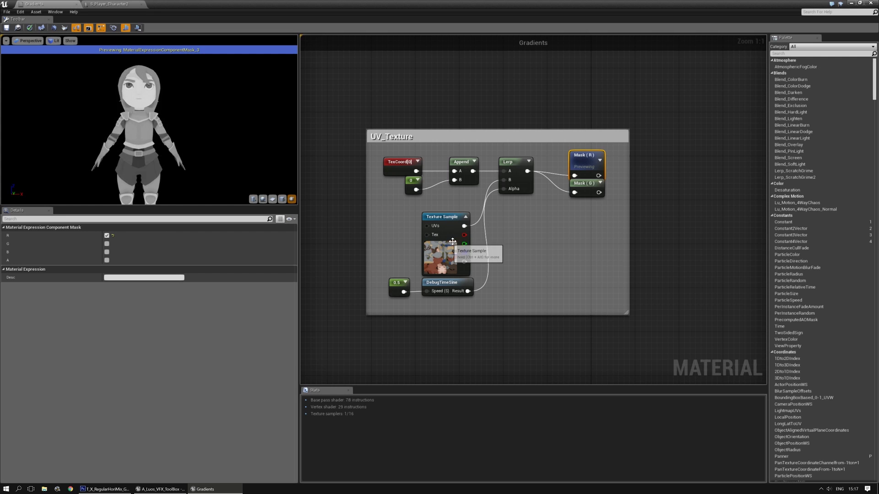
Step: Recheck the horizontal gradient Texture Sample and preview the UV_Texture Mask (G) on the character
right_click_drag(381, 254, 586, 137)
scroll(586, 138, "down", 2)
scroll(557, 318, "up", 2)
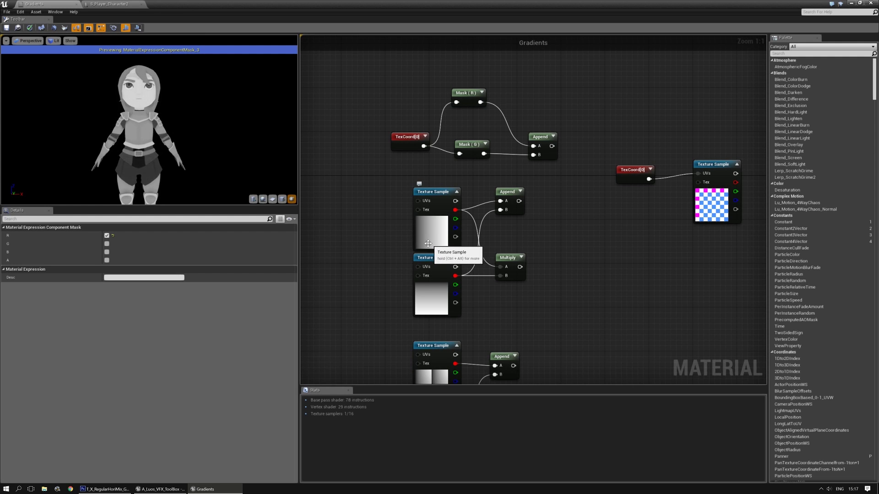
right_click_drag(589, 222, 538, 254)
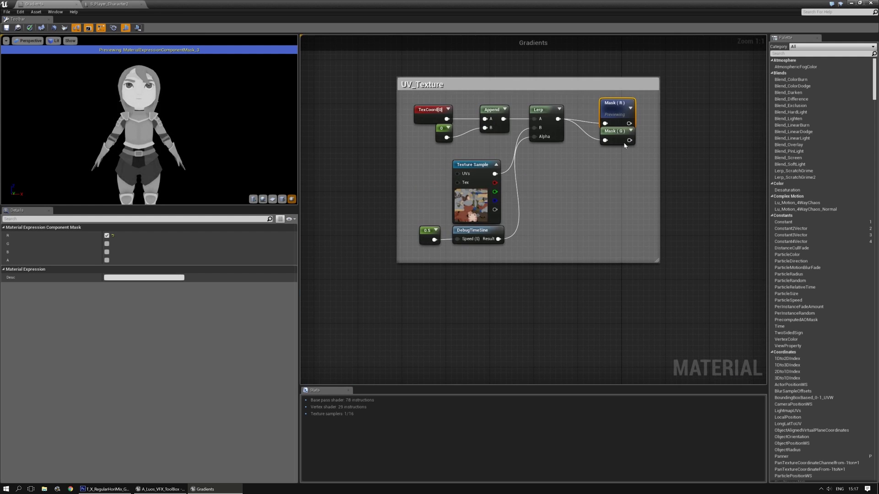
left_click(615, 133)
key("space")
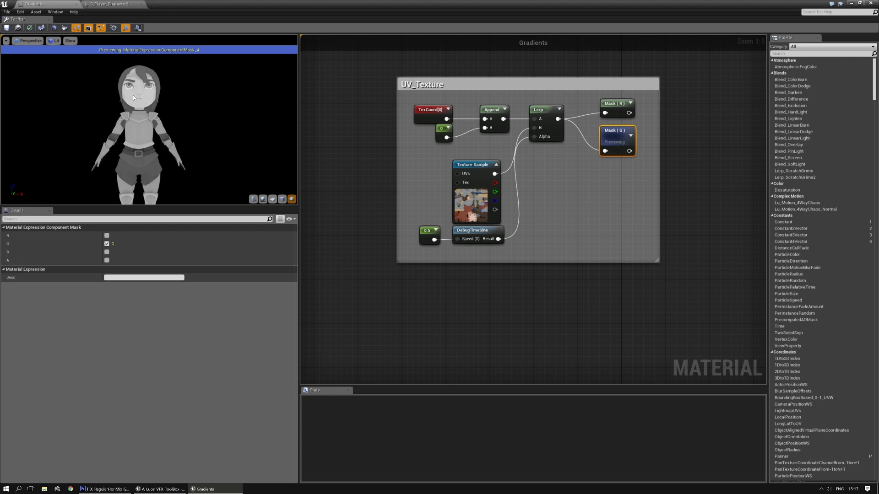
Step: Preview the Multiply of the two gradient textures on the character, and examine it on the plane mesh
right_click_drag(312, 218, 457, 115)
right_click_drag(385, 257, 411, 259)
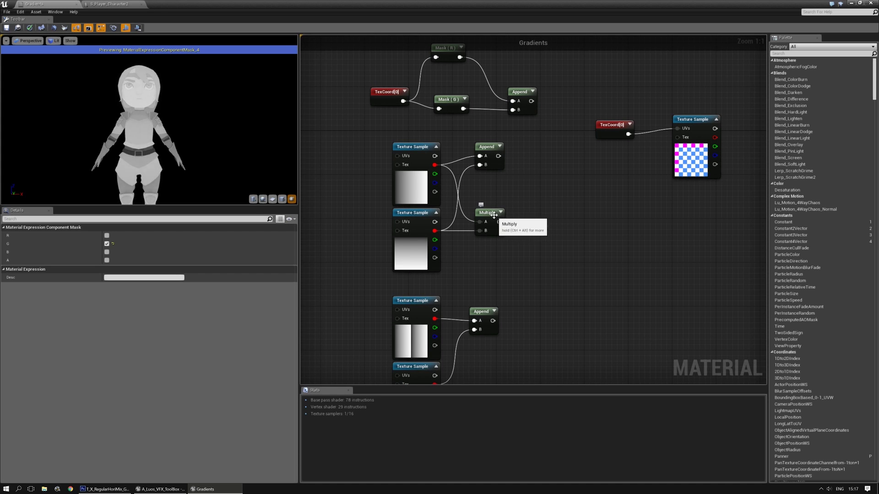
left_click(504, 225)
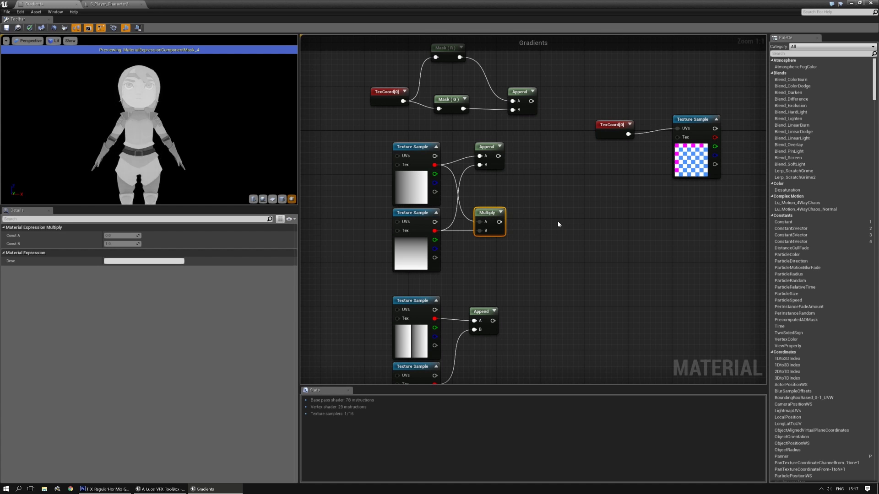
key("space")
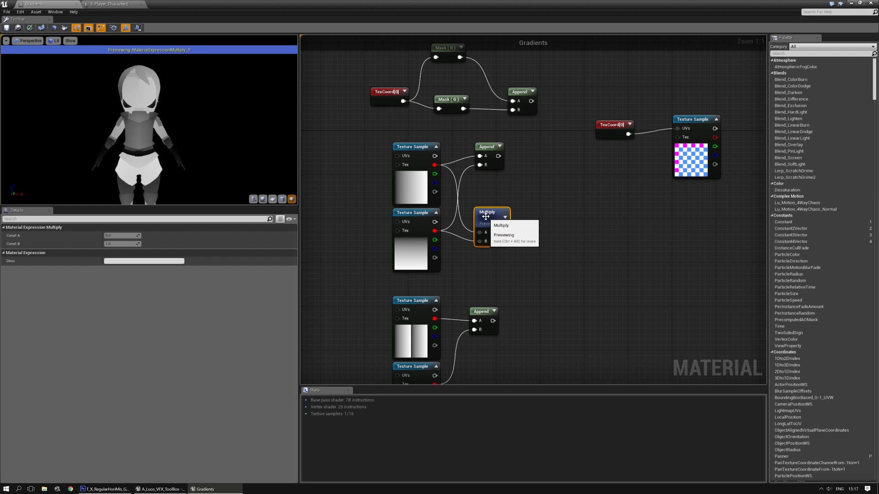
left_click(273, 200)
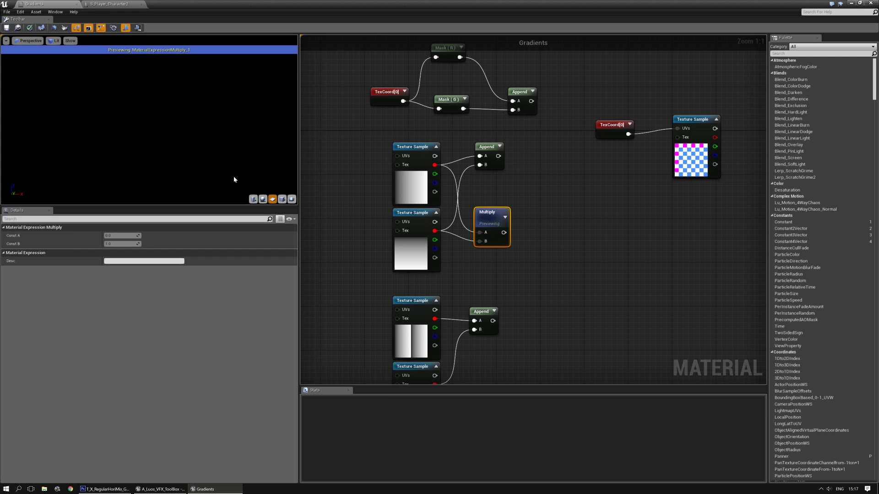
left_click_drag(167, 170, 167, 152)
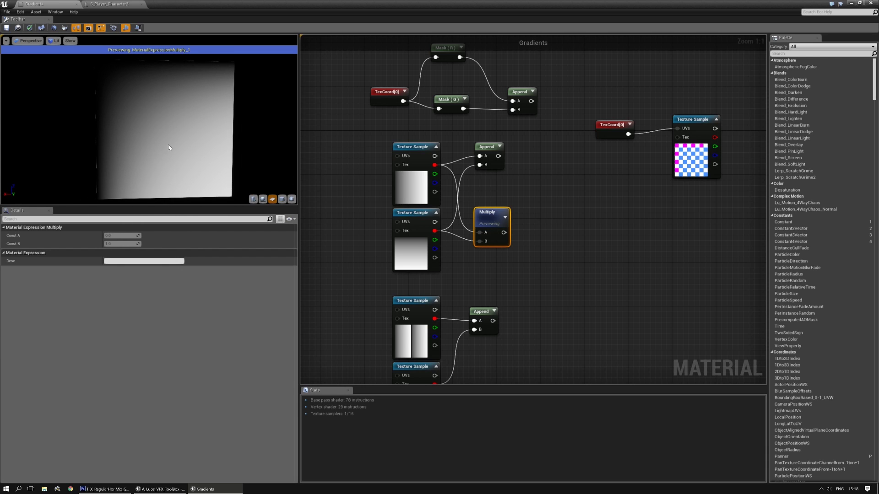
Step: Compare the UV_Texture Mask (G) and Mask (R) previews on the plane, ending on Mask (G)
right_click_drag(576, 149, 497, 241)
left_click(519, 168)
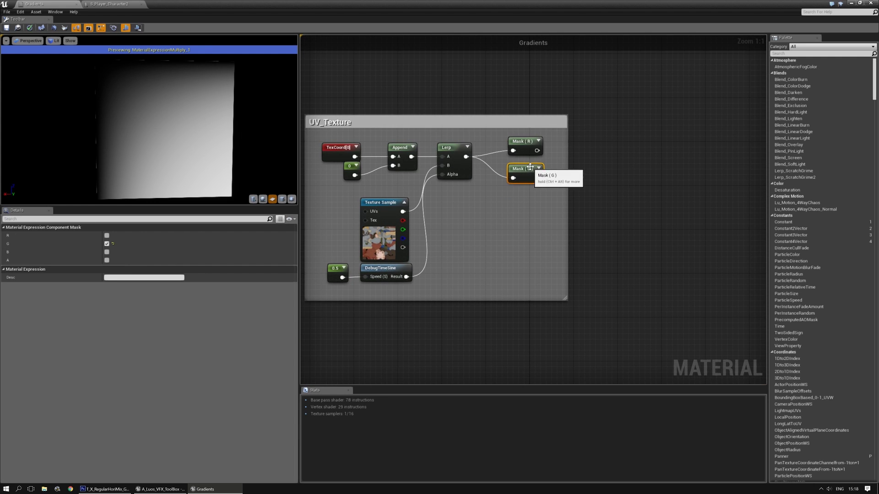
key("space")
left_click(529, 141)
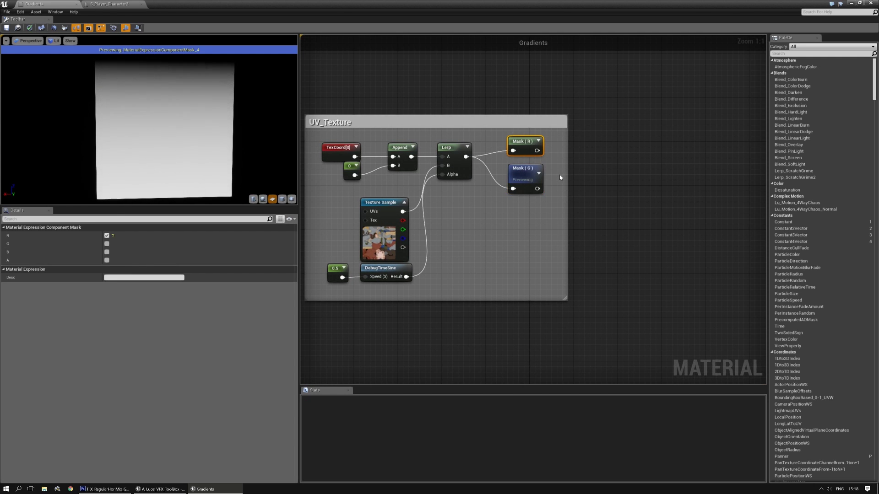
key("space")
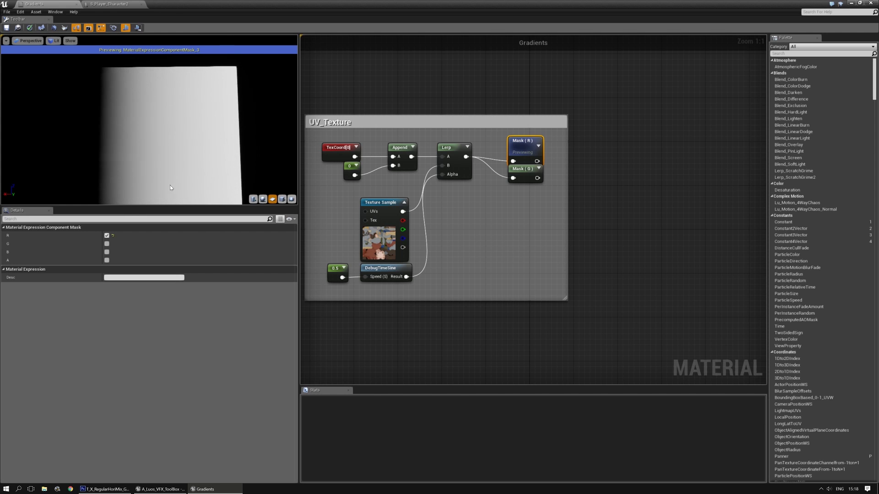
left_click(529, 169)
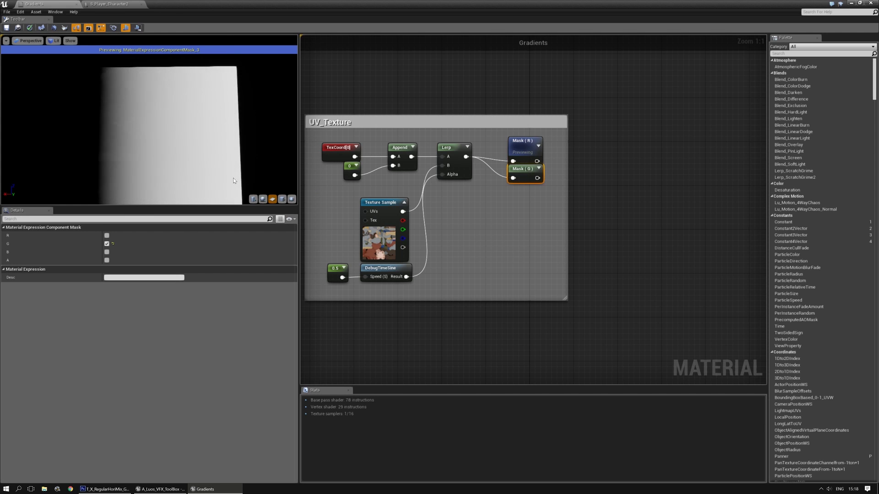
key("space")
right_click_drag(368, 246, 417, 202)
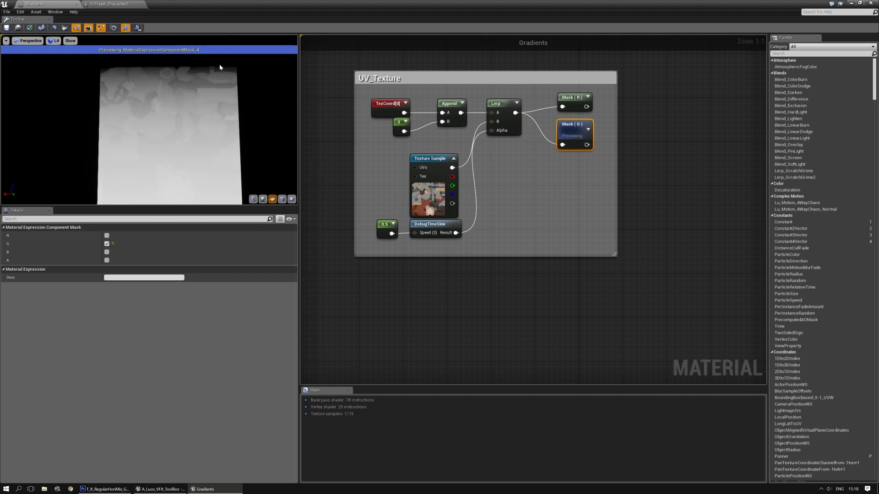
Step: Preview the T_Player_D Texture Sample on the plane and on the character mesh, framed in full from the front
left_click(426, 156)
key("space")
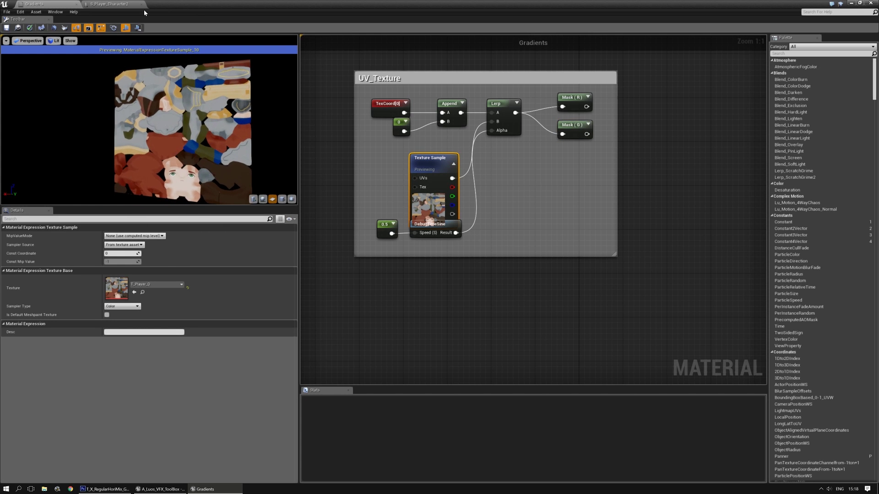
left_click(292, 199)
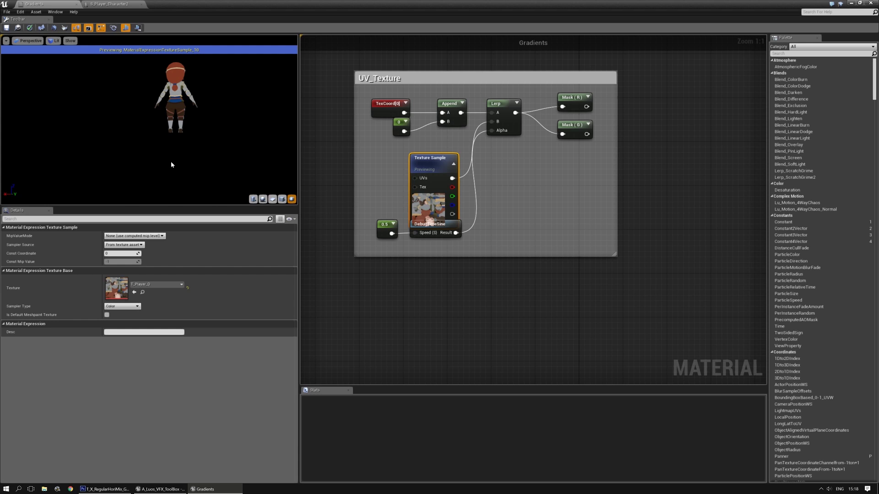
middle_click_drag(134, 67, 153, 90)
right_click_drag(153, 90, 147, 117)
middle_click_drag(137, 79, 138, 93)
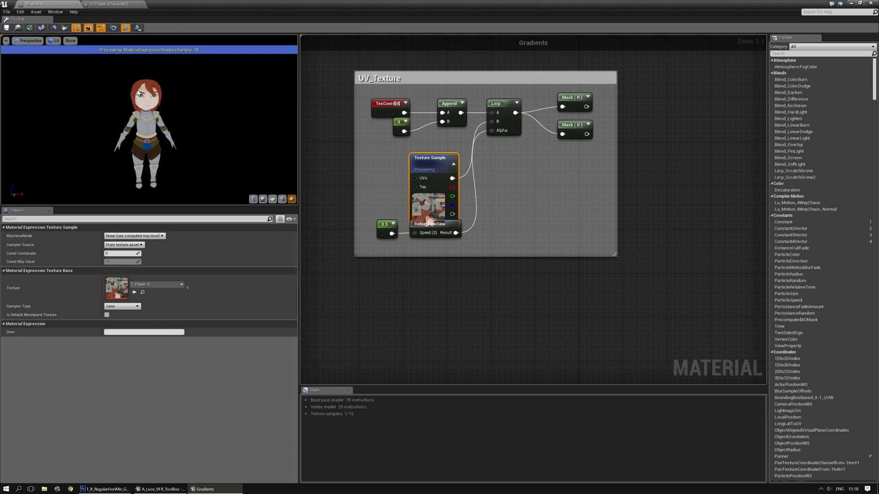
mouse_move(133, 132)
left_mouse_down()
mouse_move(174, 133)
mouse_move(120, 133)
mouse_move(149, 134)
mouse_move(140, 140)
left_mouse_up()
Step: Switch the preview back to the plane and preview the TexCoord node that feeds the two masks beside the gradient textures
left_click(544, 288)
right_click_drag(461, 280, 575, 141)
scroll(488, 240, "down", 3)
scroll(507, 218, "up", 2)
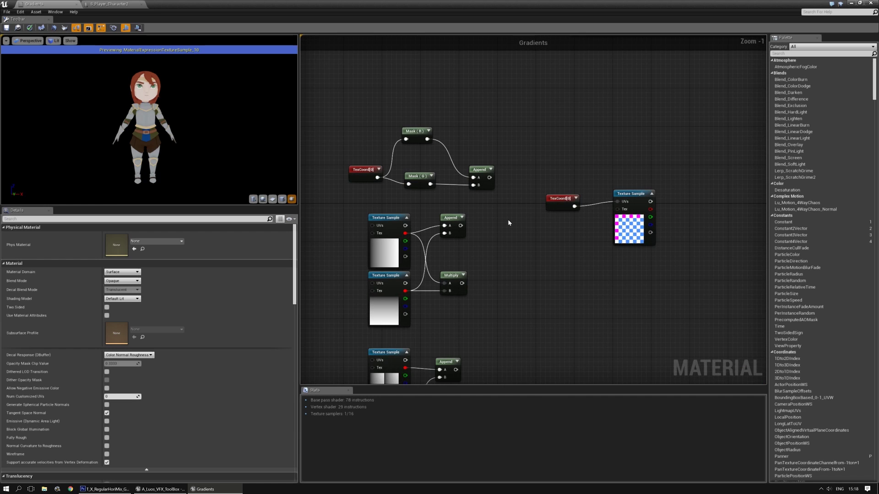
scroll(475, 276, "up", 1)
right_click_drag(548, 251, 579, 235)
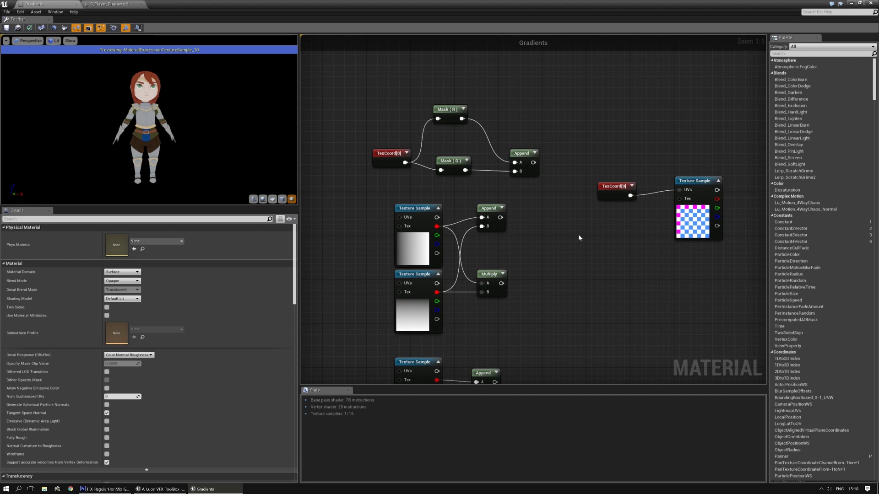
left_click(273, 199)
left_click_drag(141, 160, 279, 163)
left_click(389, 153)
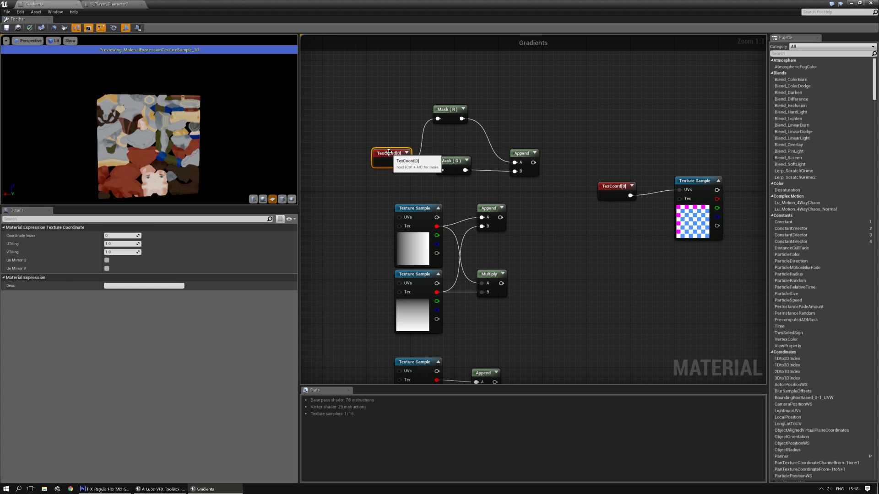
key("space")
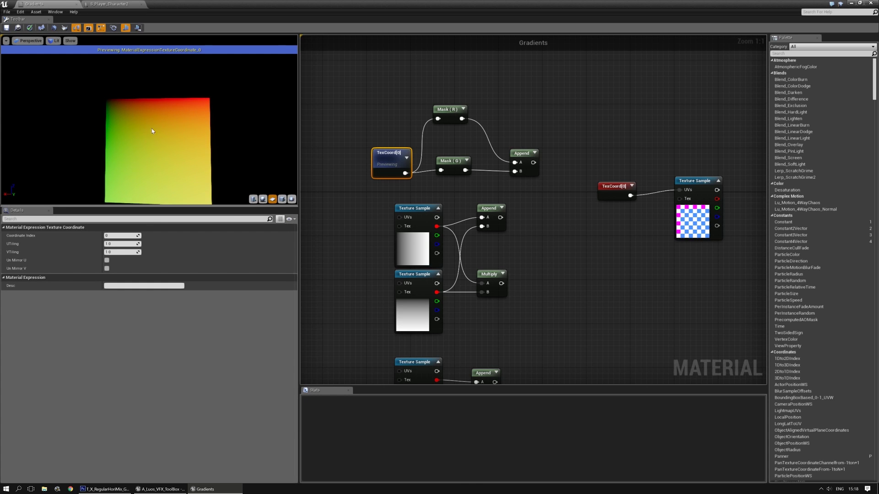
Step: Move the gradient textures' Append node slightly down and to the right, clear of the Multiply connections
right_click_drag(563, 275, 568, 230)
left_click(518, 221)
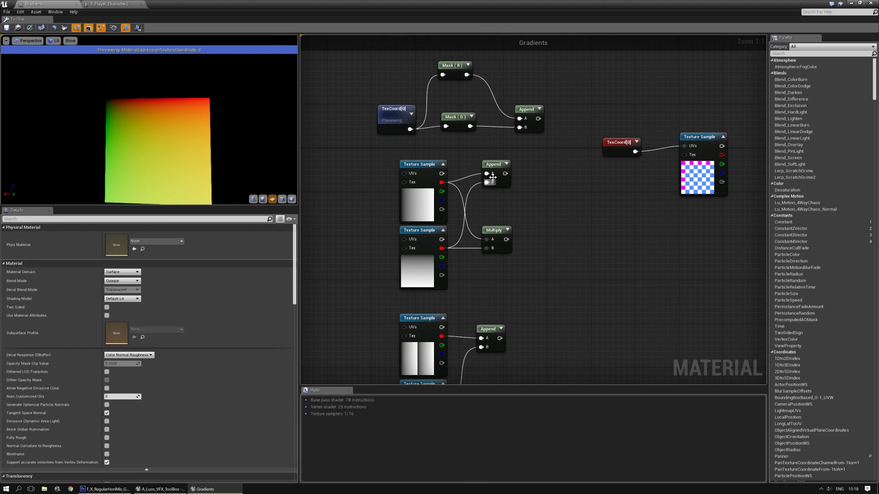
left_click_drag(497, 165, 502, 176)
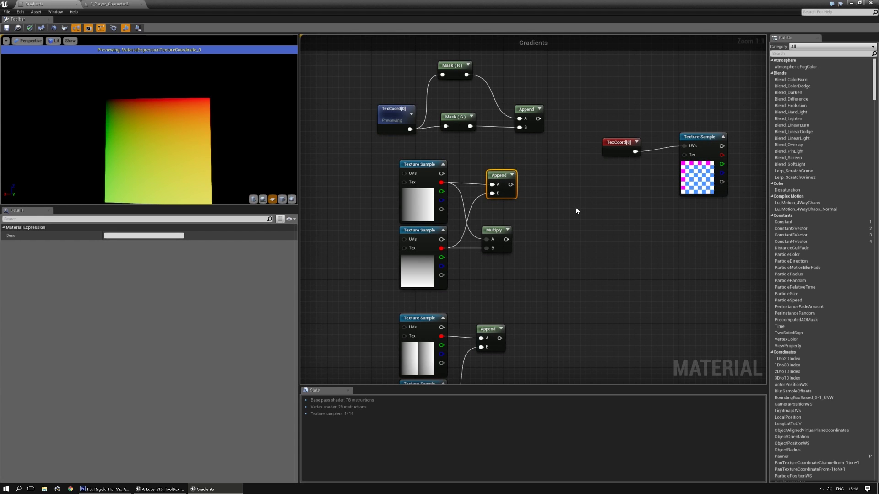
left_click_drag(497, 176, 508, 176)
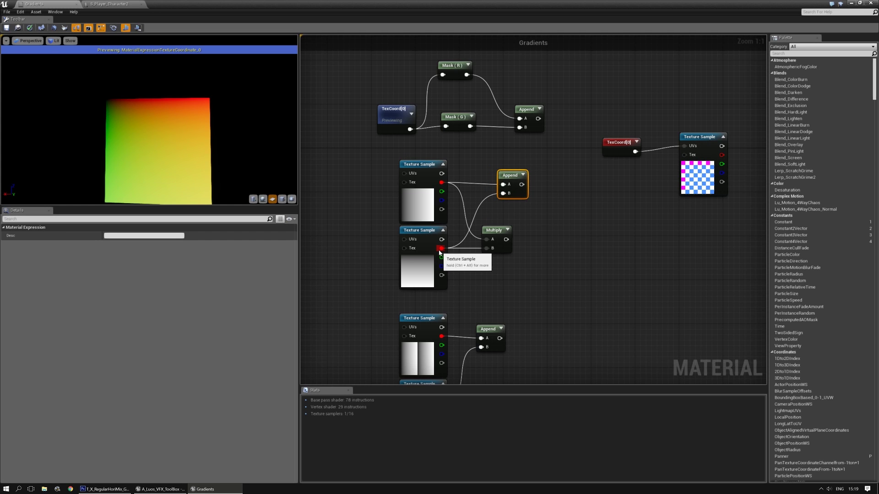
Step: Nudge the Append node of the two plain gradient textures slightly to the right and preview it on the plane
left_click(444, 254)
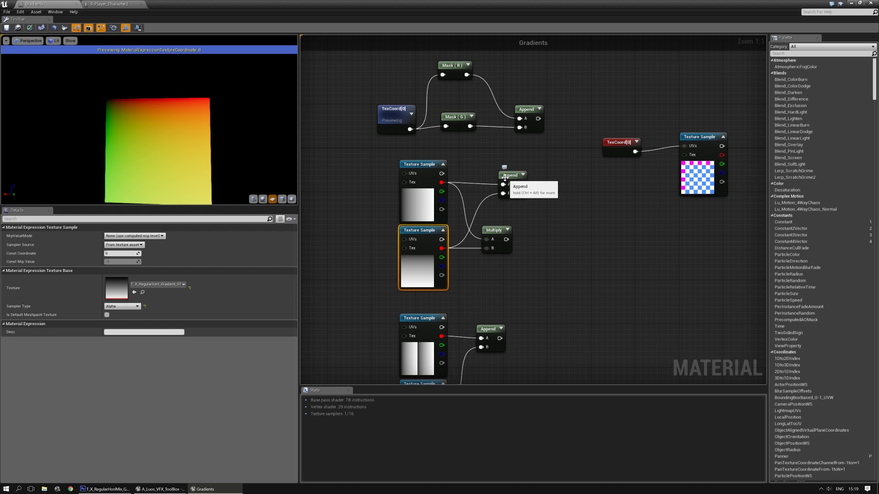
left_click_drag(508, 177, 513, 177)
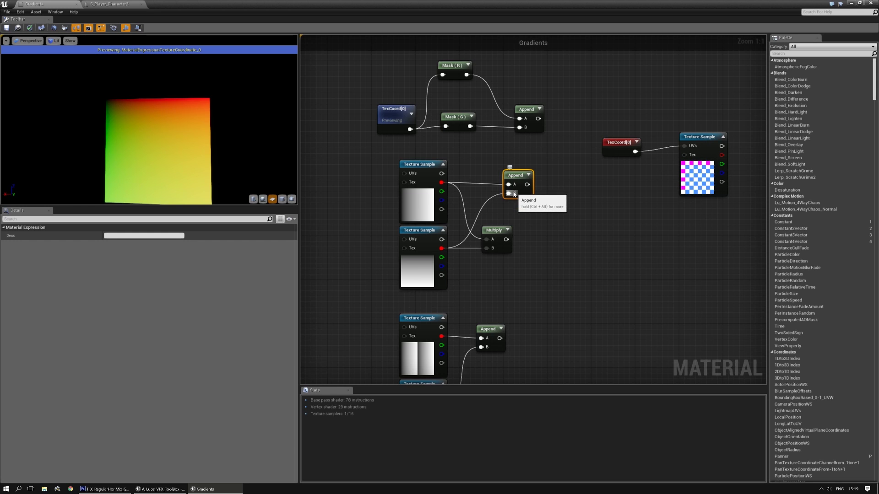
right_click_drag(565, 186, 556, 187)
right_click_drag(521, 153, 540, 174)
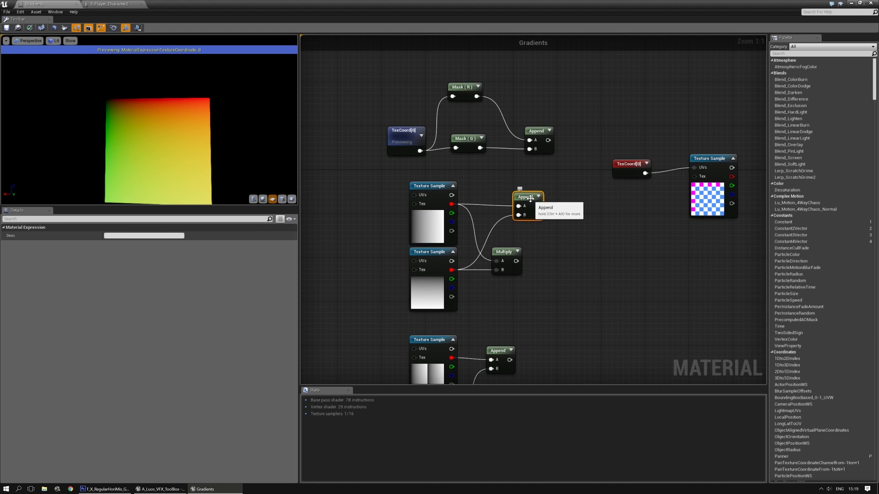
key("space")
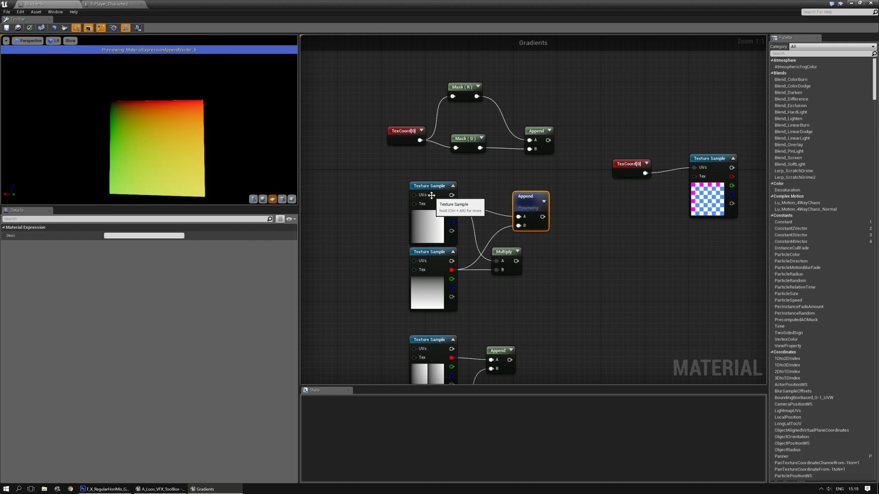
Step: Inspect the texture assets of the horizontal and vertical gradient samples that feed the previewed Append
left_click(428, 220)
right_click_drag(584, 264, 588, 226)
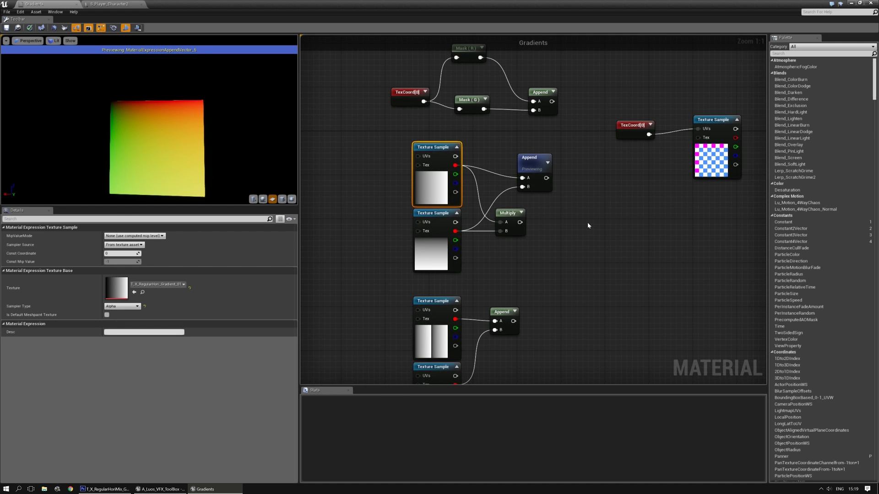
left_click(437, 213)
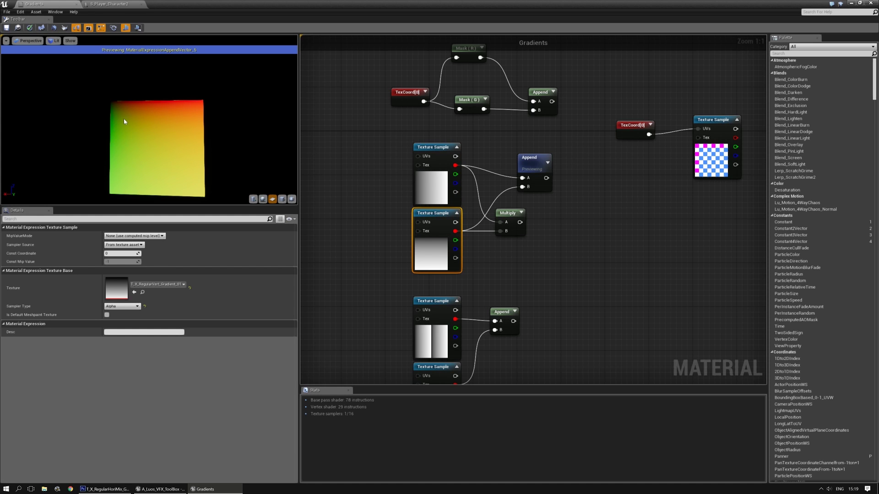
Step: Move the checkermap Texture Sample down beside the gradients' Append, feed its UVs from that Append and preview it on the plane
right_click_drag(655, 245, 620, 188)
right_click_drag(533, 232, 519, 293)
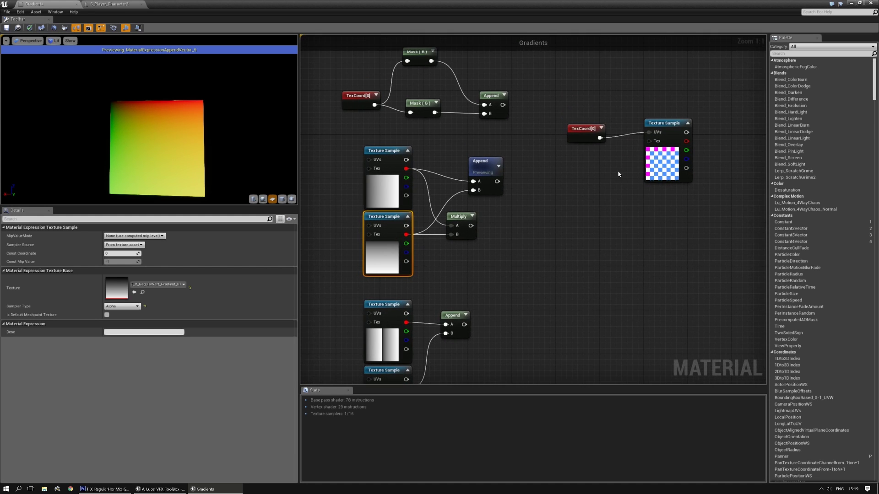
left_click_drag(655, 128, 617, 177)
left_click(543, 196)
left_click_drag(497, 181, 610, 183)
left_click(623, 174)
key("space")
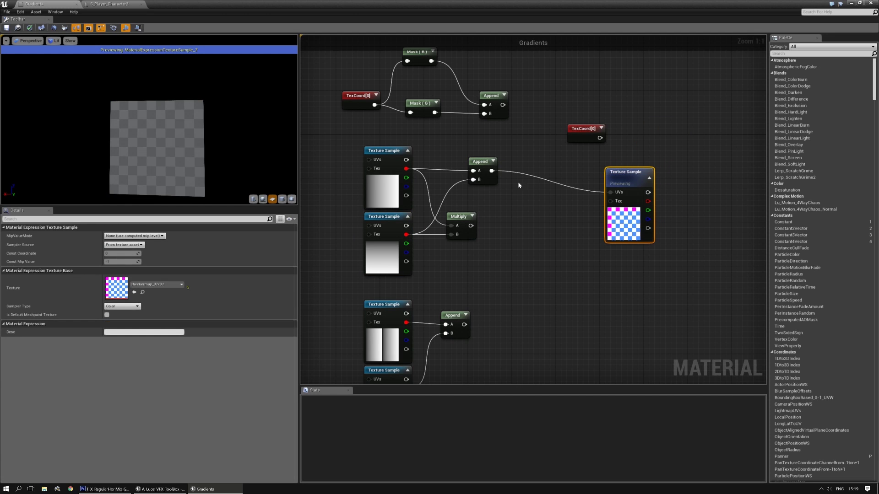
Step: Feed the checkermap sample from the TexCoord with UTiling and VTiling set to 1, ending with the gradients' Append reconnected to its UVs
left_click_drag(599, 138, 610, 195)
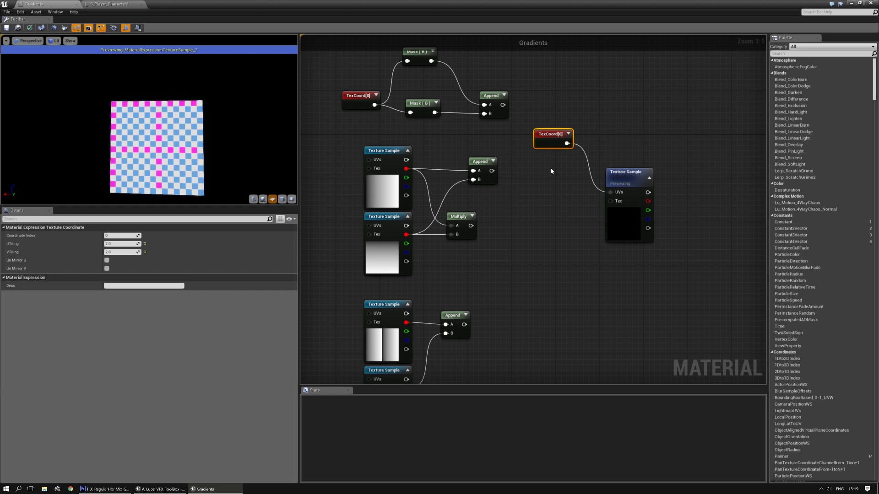
left_click(119, 244)
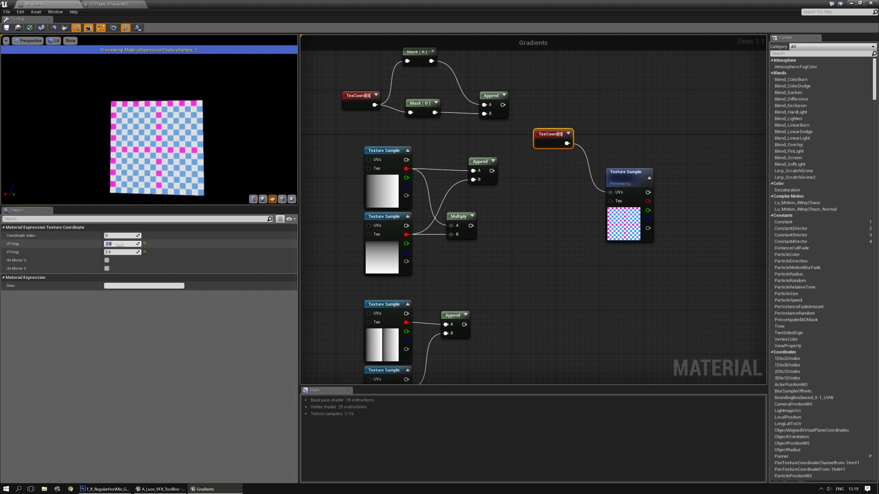
type("2")
key("BackSpace")
type("1")
key("Tab")
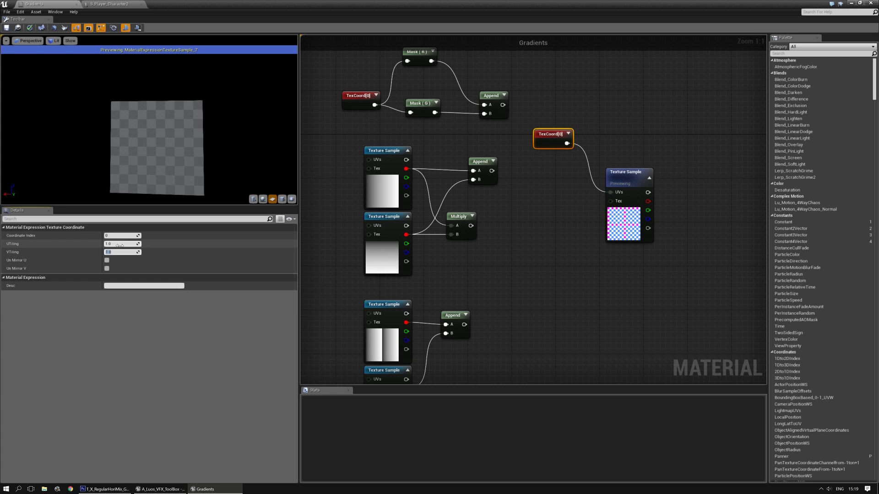
left_click_drag(491, 171, 613, 193)
left_click(488, 239)
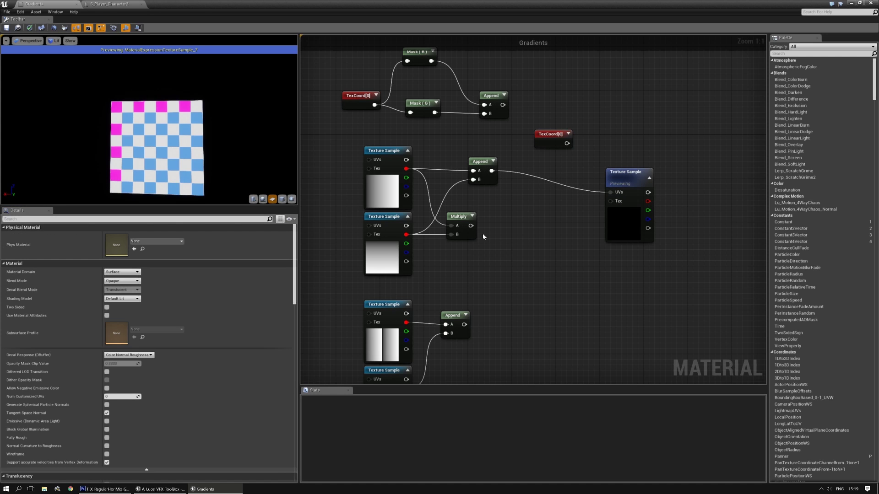
Step: Shift the gradient textures' Multiply node slightly to the right and preview it on the plane
left_click_drag(463, 220, 474, 219)
left_click(488, 223)
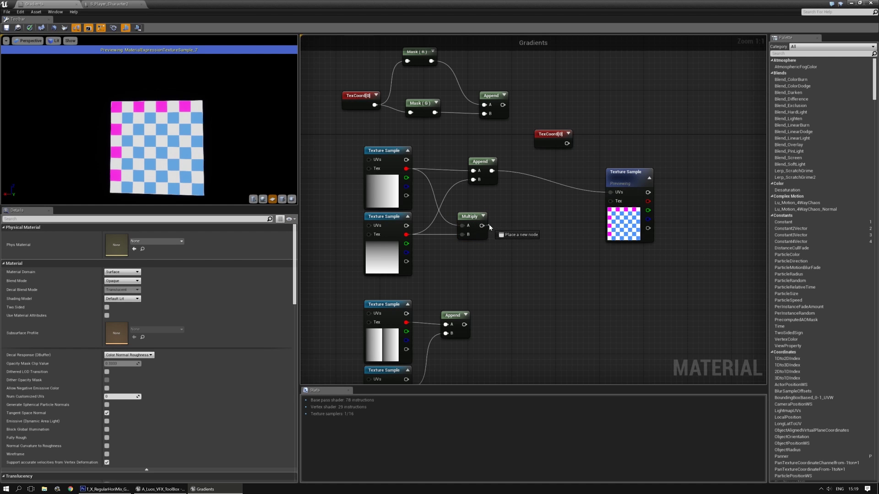
left_click(465, 216)
key("space")
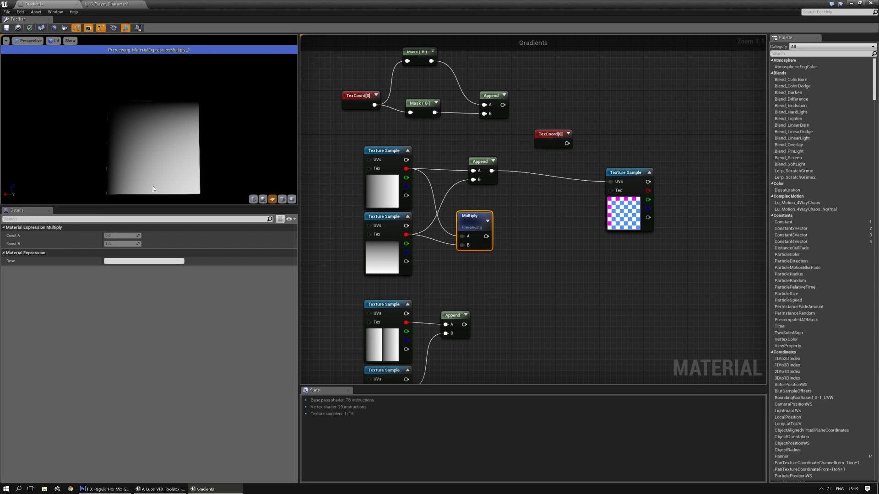
Step: Connect the Multiply output to the checkermap sample's UVs and preview the sample on the plane from a slight angle
left_click_drag(486, 236, 611, 182)
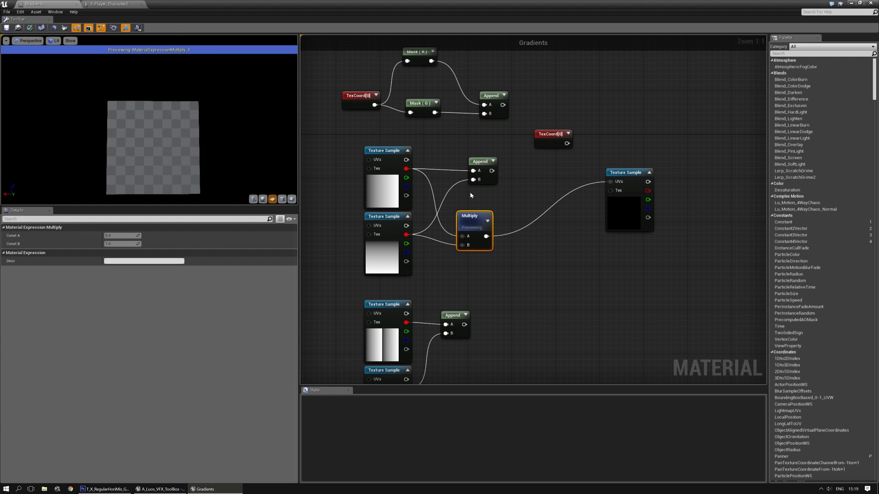
left_click(627, 174)
key("space")
mouse_move(153, 172)
left_mouse_down()
mouse_move(201, 169)
mouse_move(167, 173)
left_mouse_up()
Step: Move the checkermap sample beside the tiling gradients' Append, connect that Append to its UVs and face the previewed plane frontally
right_click_drag(576, 271, 576, 247)
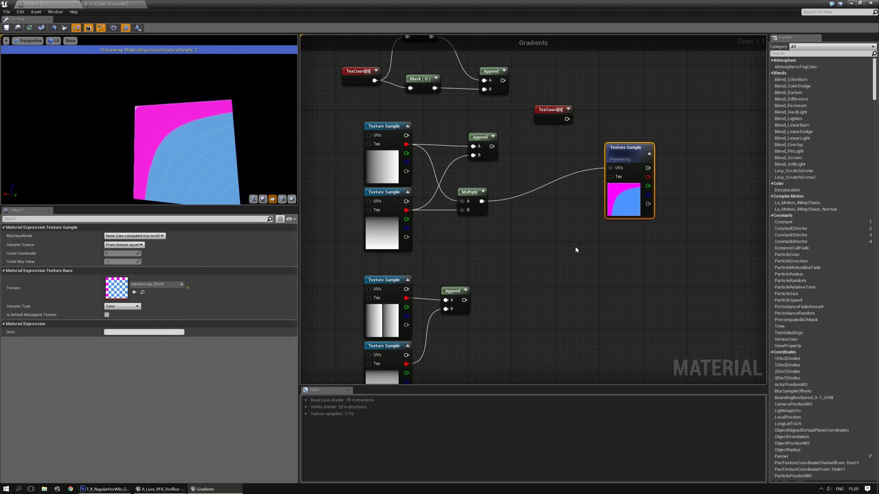
left_click_drag(614, 148, 580, 244)
right_click_drag(516, 294, 584, 181)
left_click(451, 161)
right_click_drag(584, 136, 550, 165)
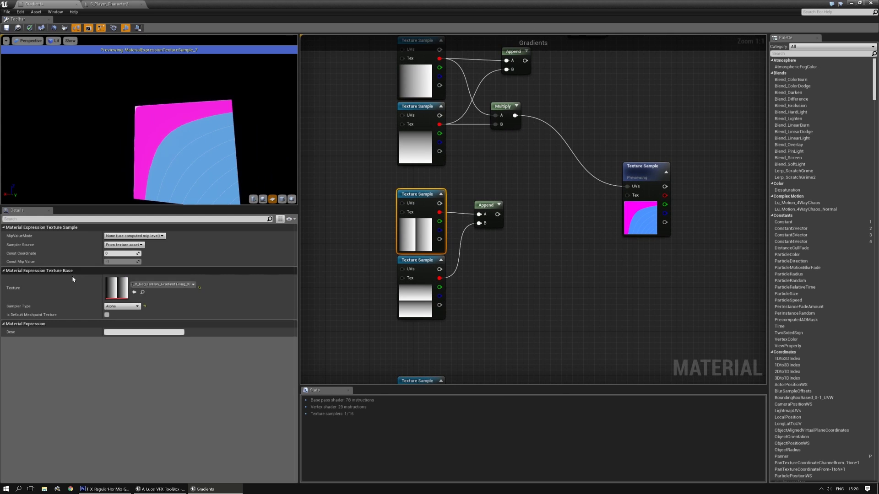
right_click_drag(544, 208, 526, 223)
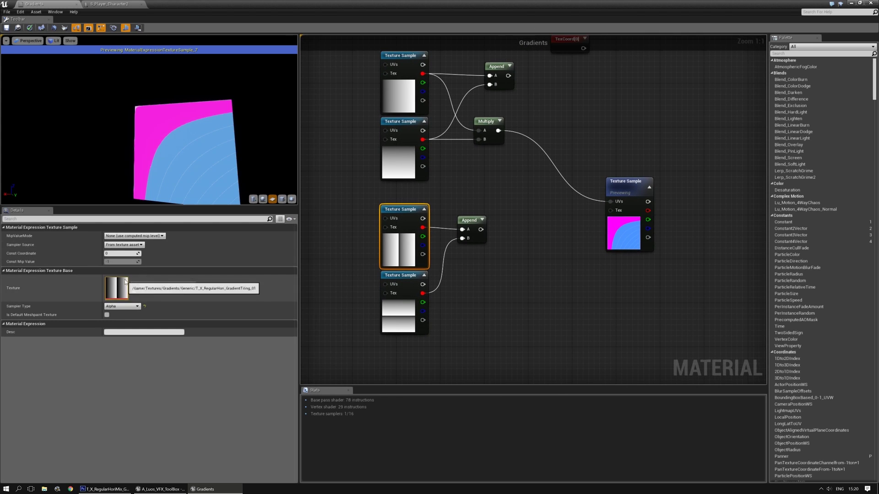
left_click_drag(610, 200, 611, 200)
left_click_drag(183, 152, 148, 112)
Step: Move the TexCoord node next to the checkermap sample, connect it to the UVs and set UTiling and VTiling to 2
right_click_drag(643, 131, 607, 196)
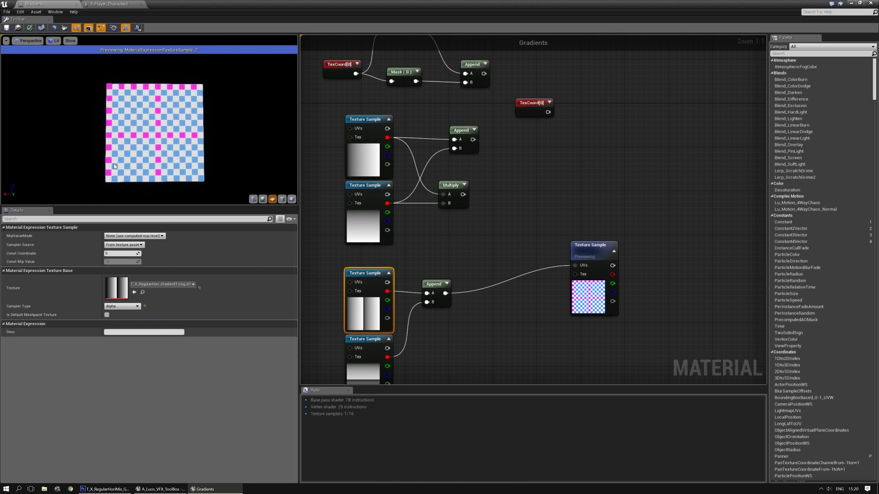
left_click_drag(533, 109, 482, 245)
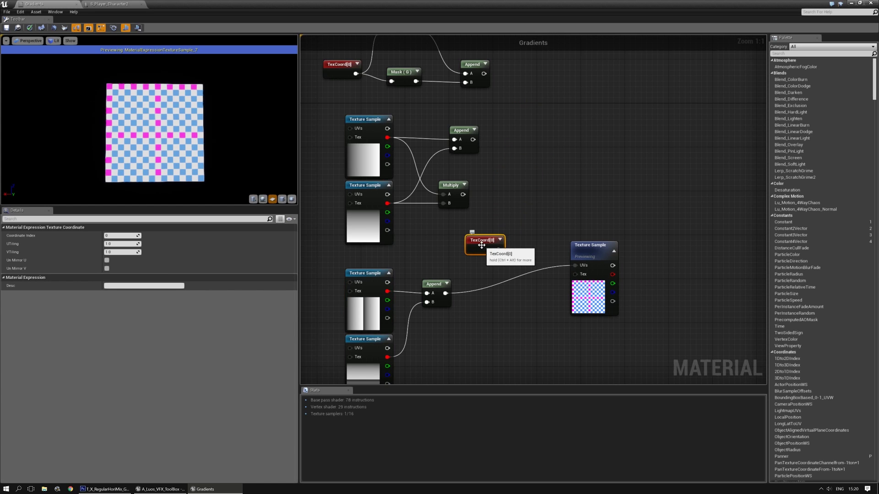
right_click_drag(482, 244, 500, 189)
mouse_move(516, 195)
left_mouse_down()
mouse_move(598, 214)
mouse_move(524, 196)
left_mouse_up()
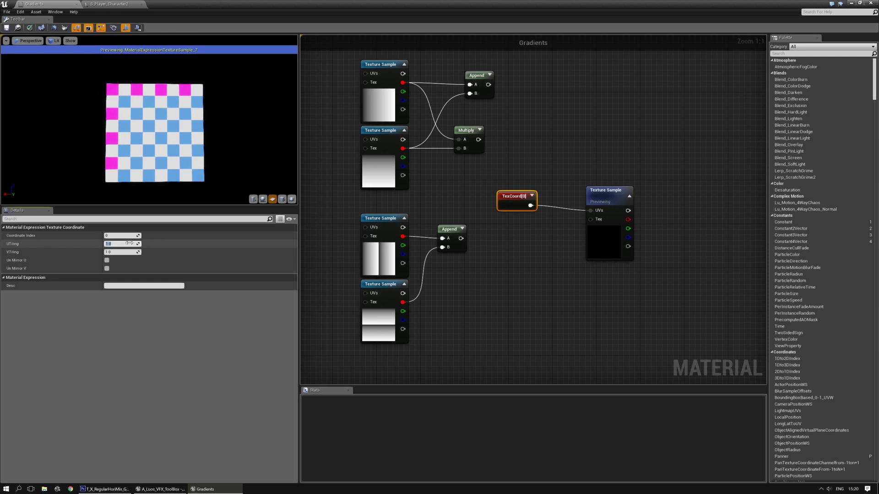
type("2")
key("Tab")
type("2")
key("Return")
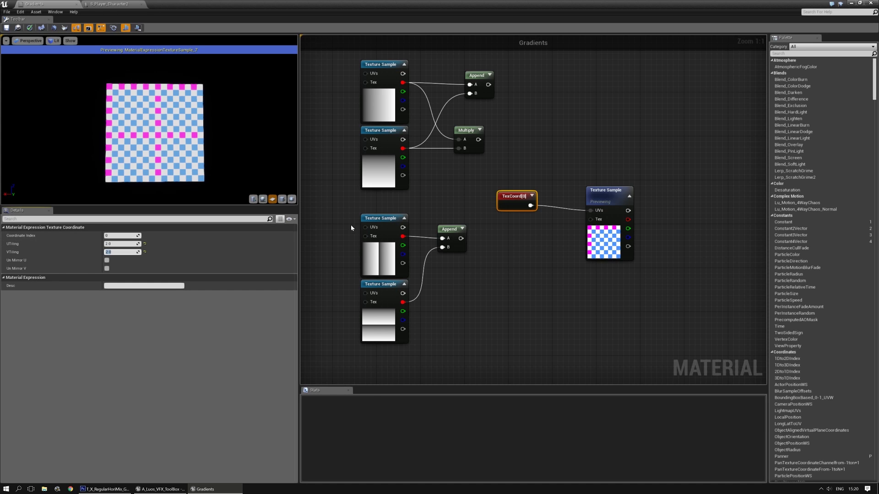
Step: Move the checkermap sample down beside the Append of the vertical and mixed gradients and disconnect the TexCoord from its UVs
right_click_drag(545, 251, 516, 283)
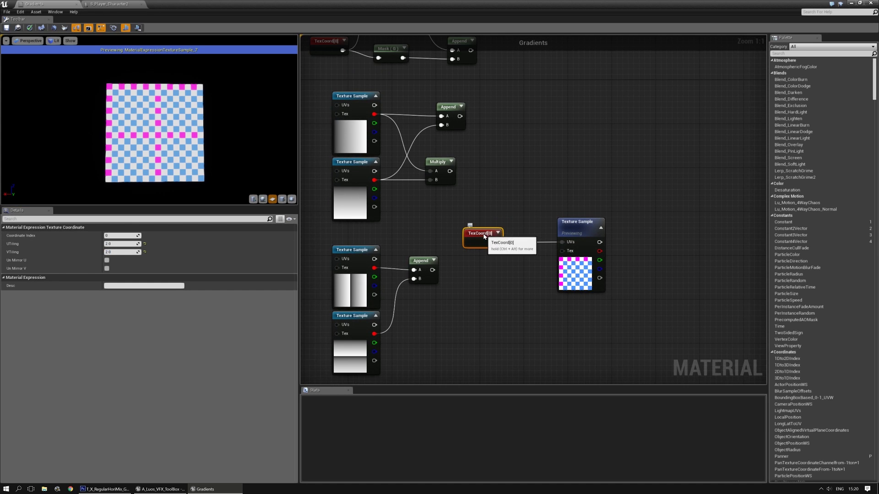
right_click_drag(480, 235, 539, 181)
right_click_drag(508, 253, 504, 214)
scroll(535, 181, "down", 1)
scroll(483, 174, "up", 1)
right_click_drag(483, 174, 481, 218)
right_click_drag(512, 255, 530, 175)
right_click_drag(516, 240, 522, 223)
left_click_drag(634, 46, 600, 299)
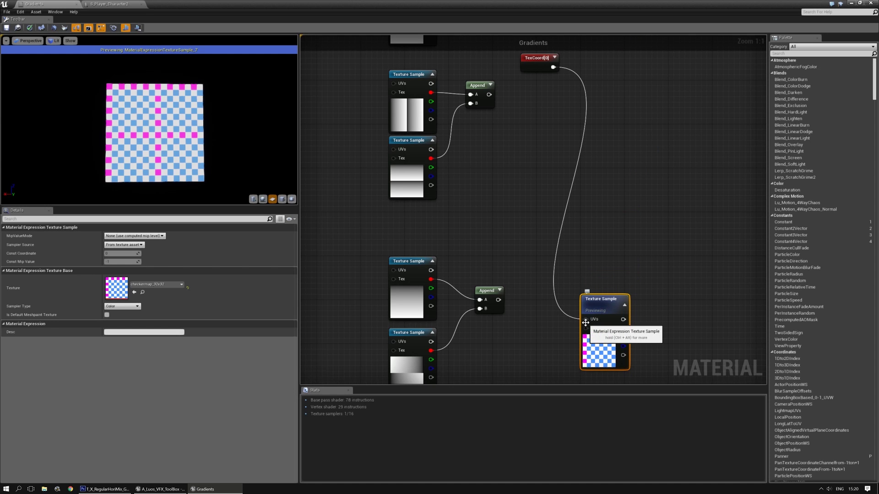
left_click(587, 320, "alt")
right_click_drag(601, 300, 608, 231)
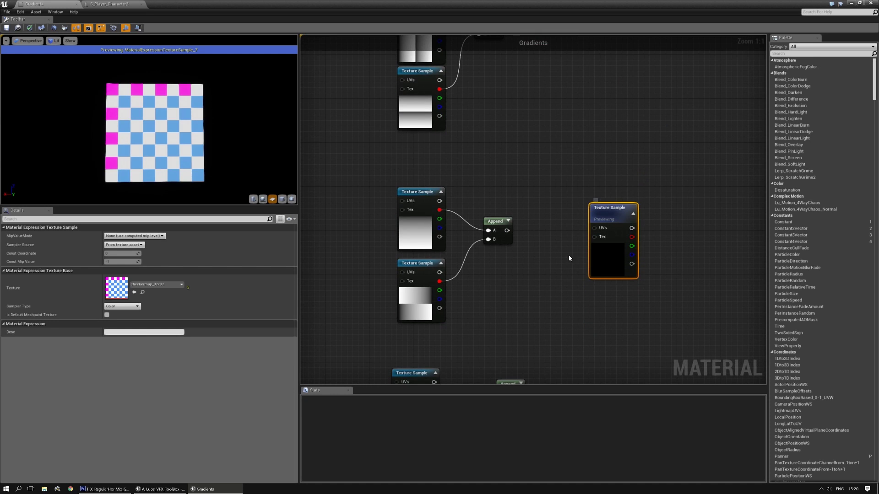
Step: Preview the mixed horizontal gradient sample, whose two halves run in opposite directions, on the plane
left_click(571, 255)
left_click(421, 264)
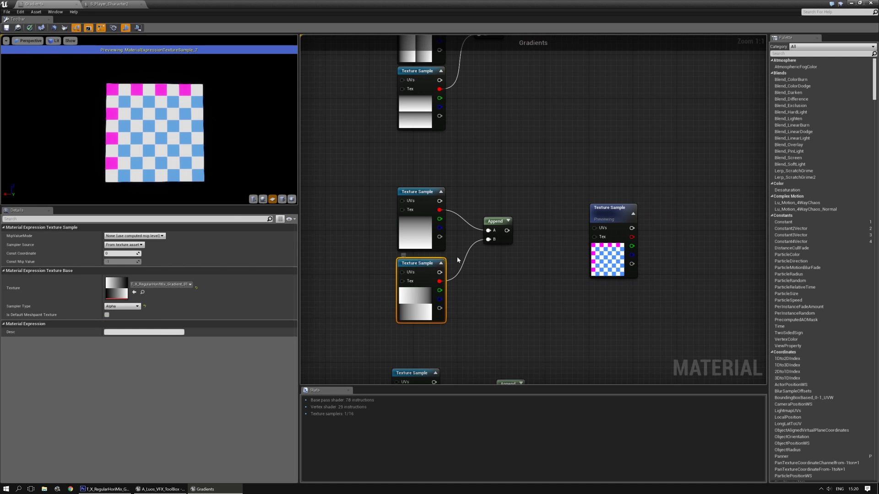
key("space")
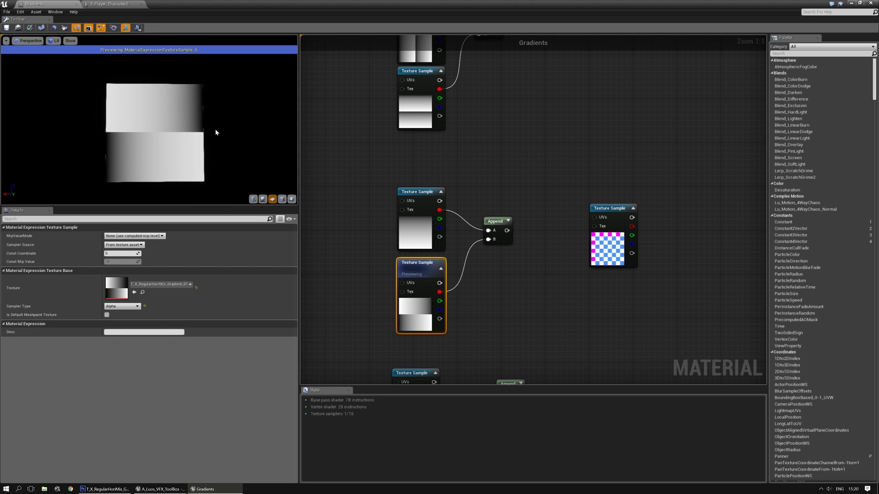
Step: Connect the mixed gradient pair's Append to the checkermap sample's UVs, preview the sample and check the mixed gradient's texture asset
left_click_drag(507, 230, 595, 219)
left_click(601, 207)
key("space")
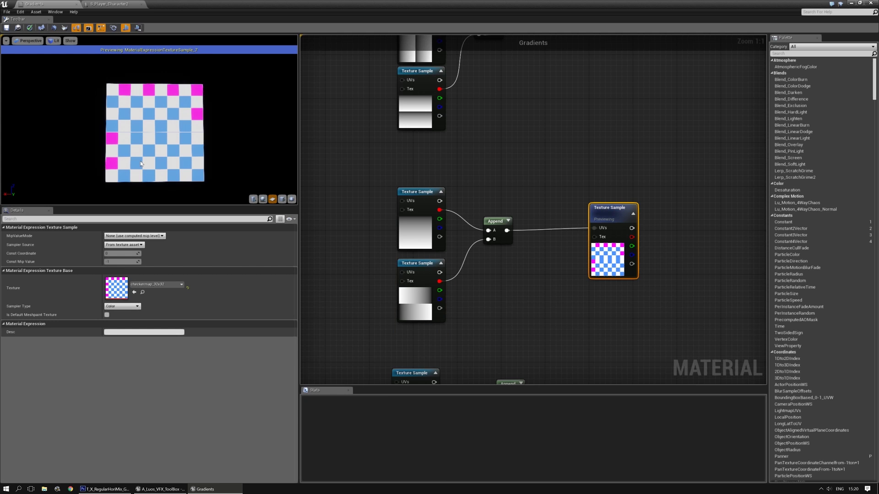
left_click_drag(156, 132, 169, 130)
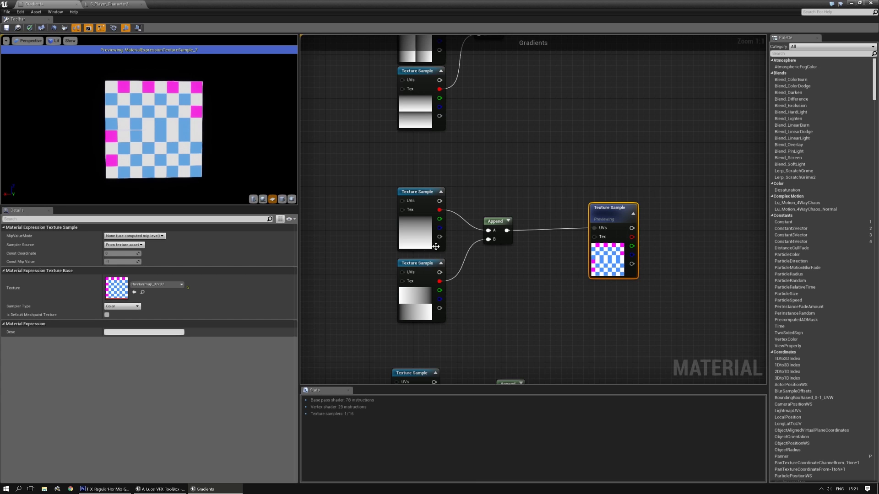
left_click(416, 263)
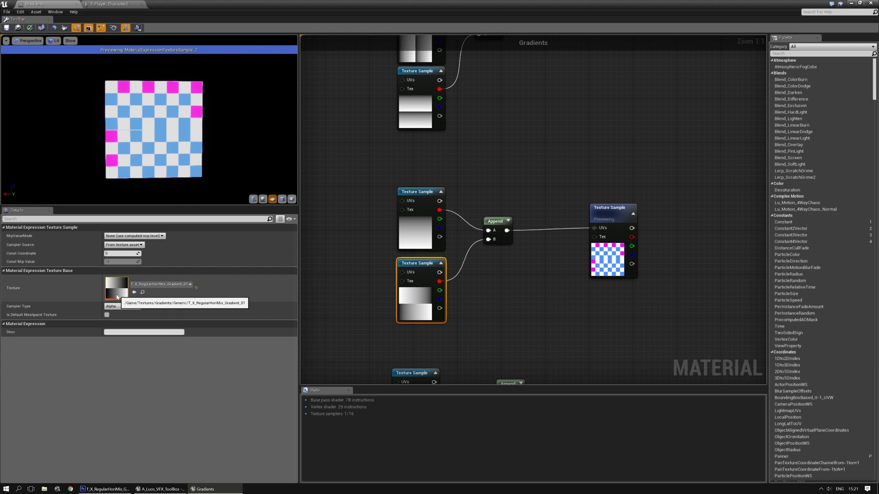
Step: Move the checkermap sample beside the flipped gradient pair's Append, connect that Append to its UVs and view the plane closer
right_click_drag(511, 316, 489, 194)
left_click(432, 192)
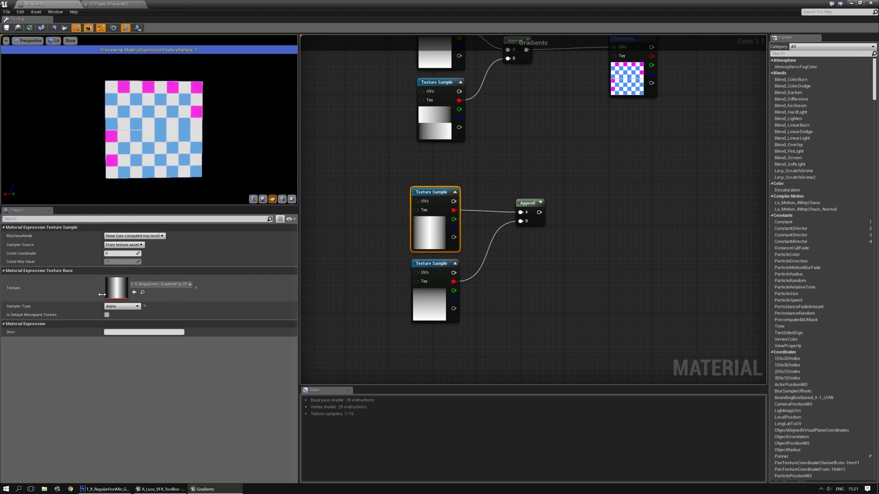
right_click_drag(624, 161, 598, 200)
left_click_drag(612, 65, 590, 203)
left_click_drag(514, 251, 558, 232)
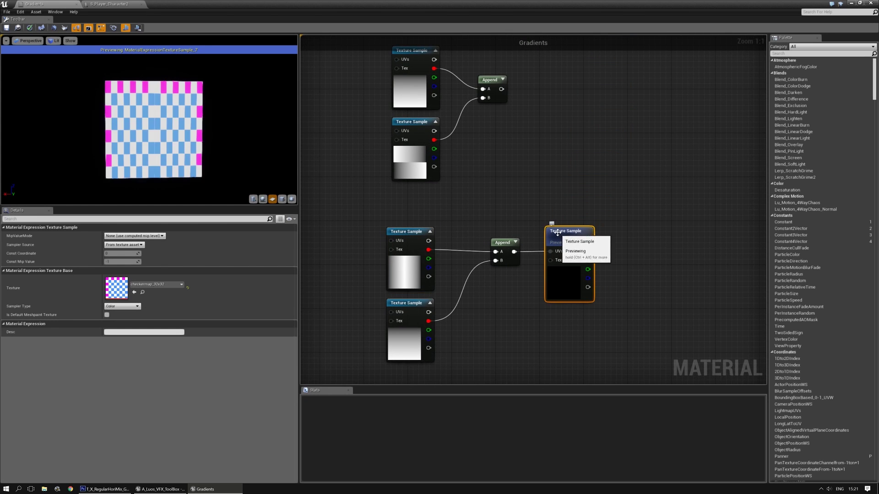
left_click_drag(170, 161, 135, 150)
scroll(169, 160, "up", 2)
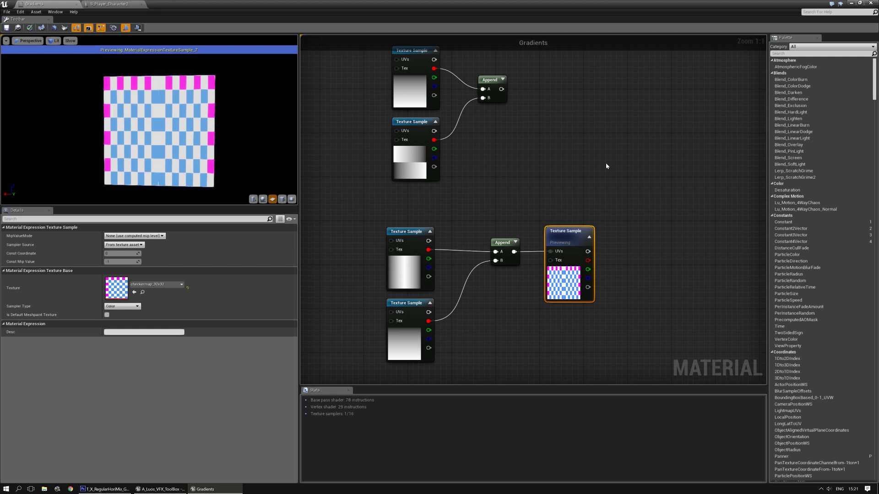
Step: Deselect the checkermap sample and look over the gradient groups in the material graph
right_click_drag(583, 167, 583, 141)
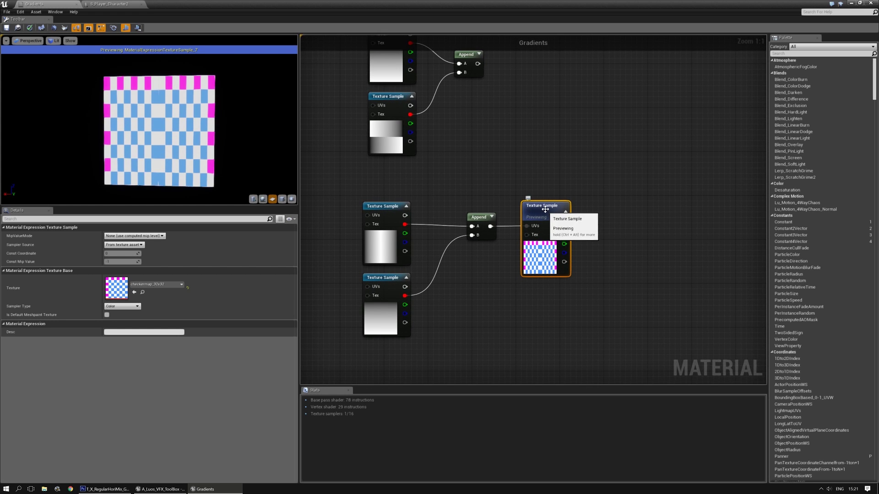
left_click(587, 163)
scroll(547, 263, "down", 4)
right_click_drag(541, 286, 529, 315)
right_click_drag(565, 261, 537, 220)
scroll(490, 313, "up", 2)
right_click_drag(489, 314, 505, 214)
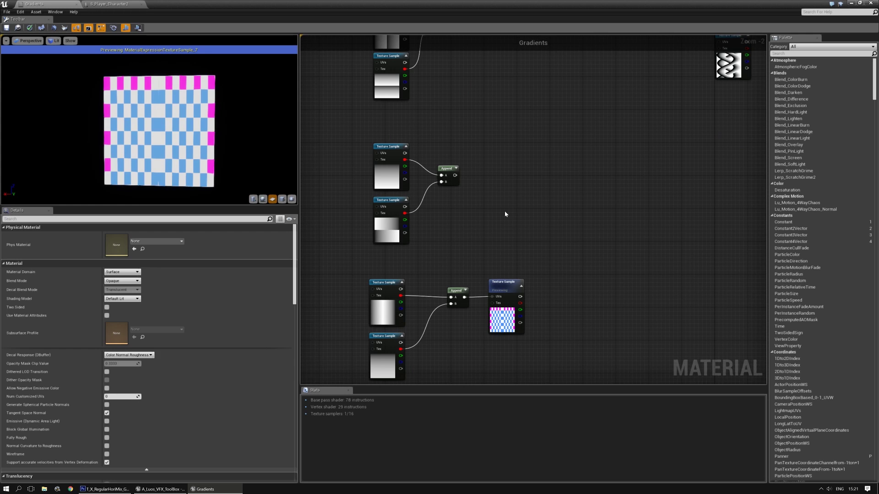
right_click_drag(523, 257, 533, 214)
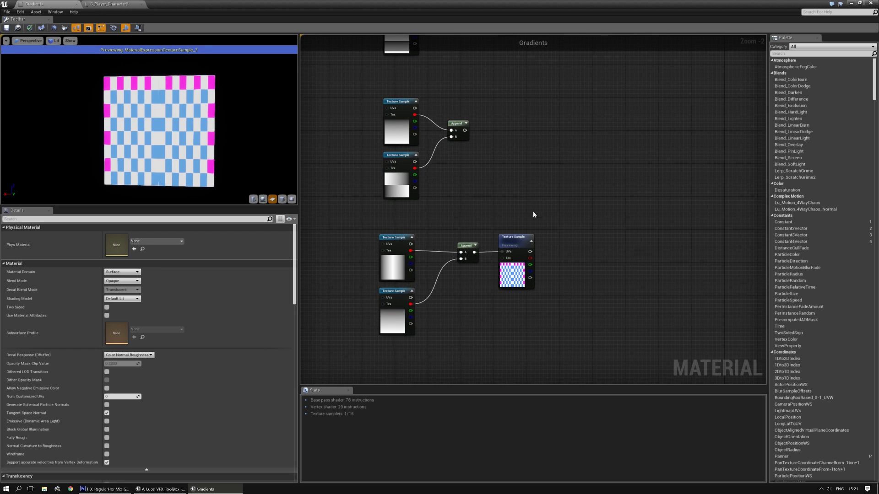
right_click_drag(509, 219, 537, 159)
right_click_drag(567, 211, 499, 261)
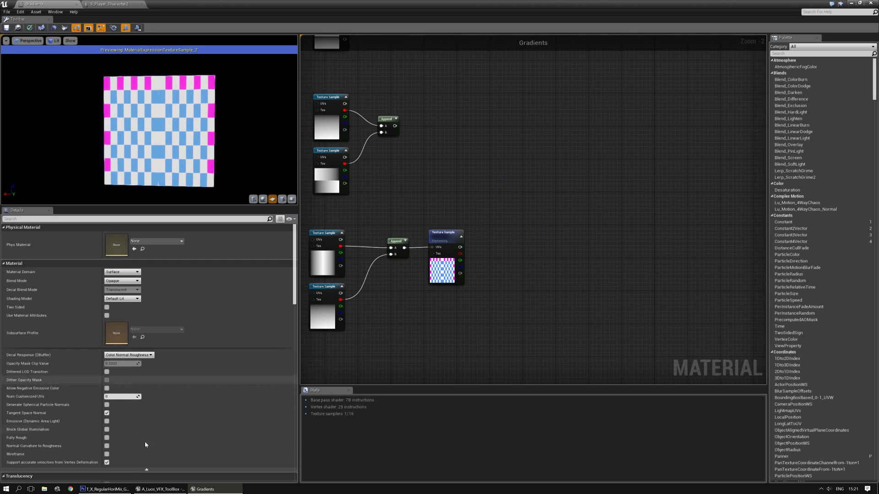
right_click_drag(488, 306, 600, 248)
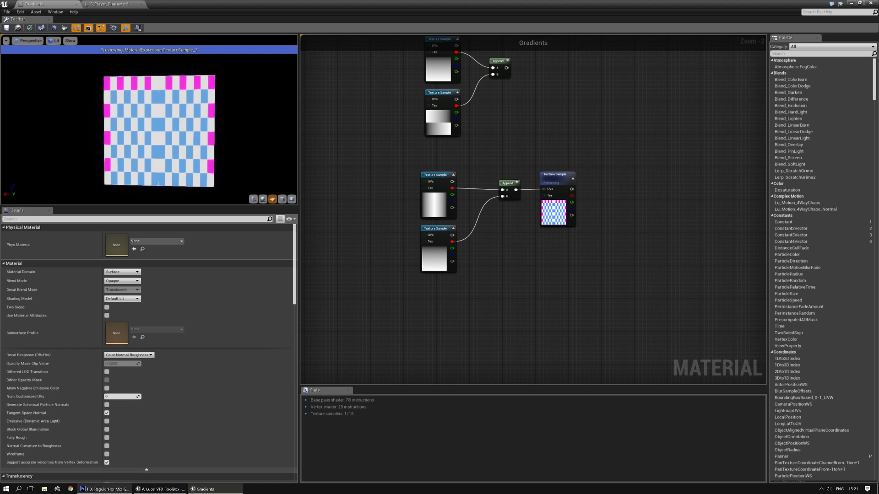
Step: Switch to Photoshop, compare the gradient with and without the noise on Layer 1, and set that layer's blend mode to Multiply
left_click(106, 489)
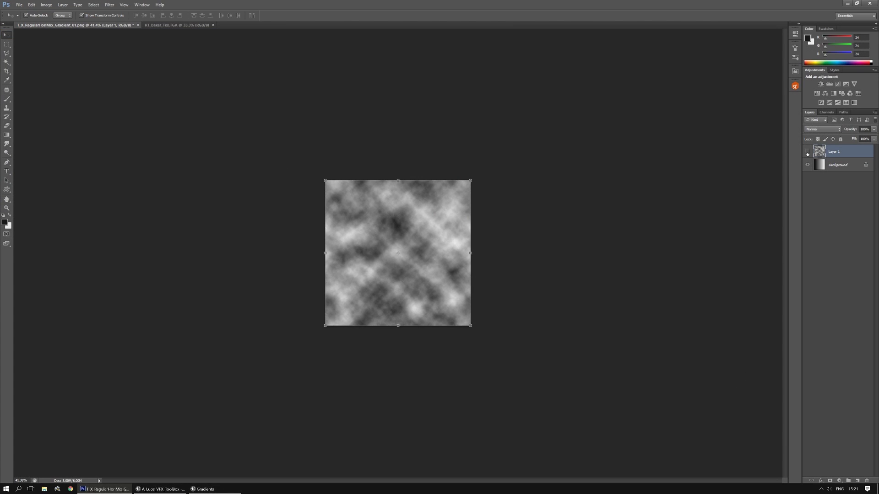
left_click(808, 153)
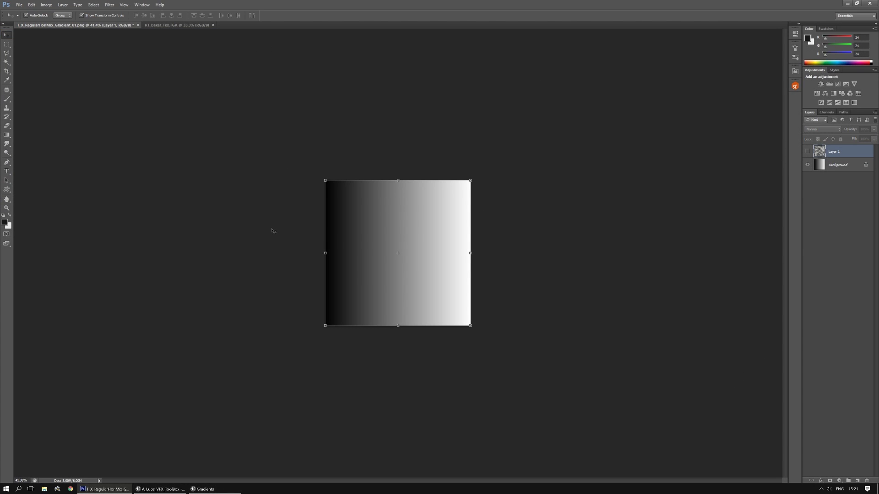
left_click(808, 152)
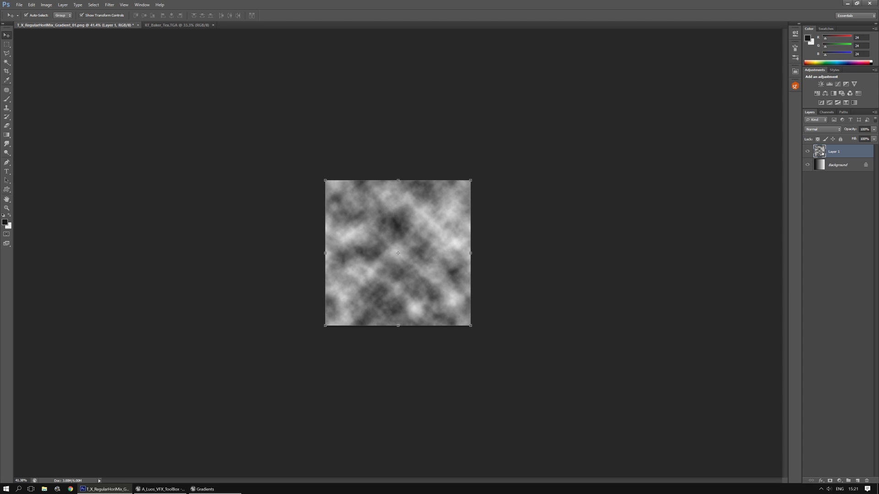
left_click(827, 130)
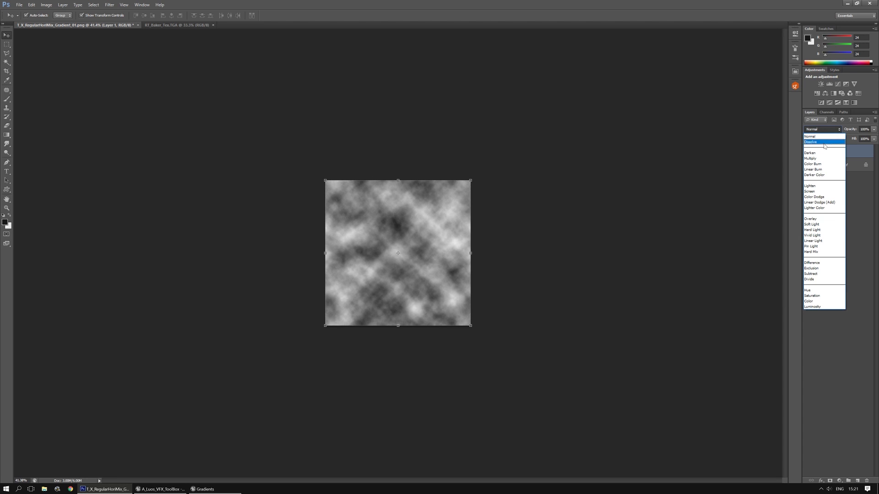
left_click(813, 158)
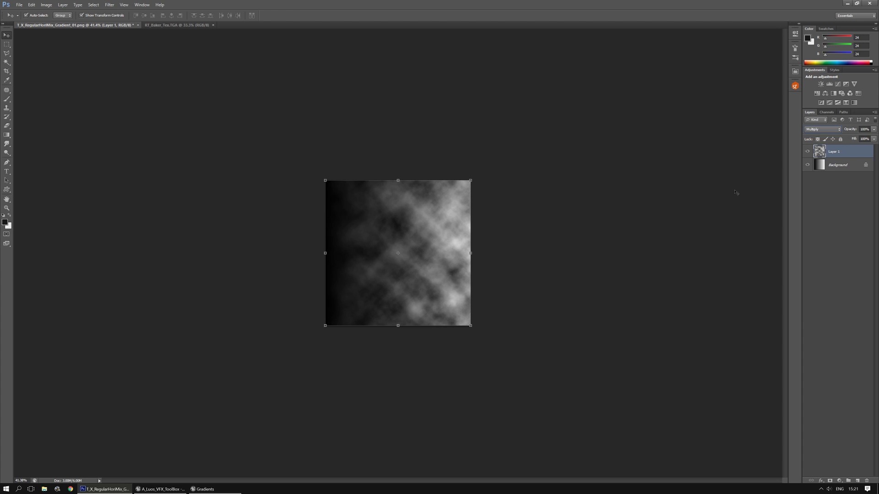
left_click(821, 165, "shift")
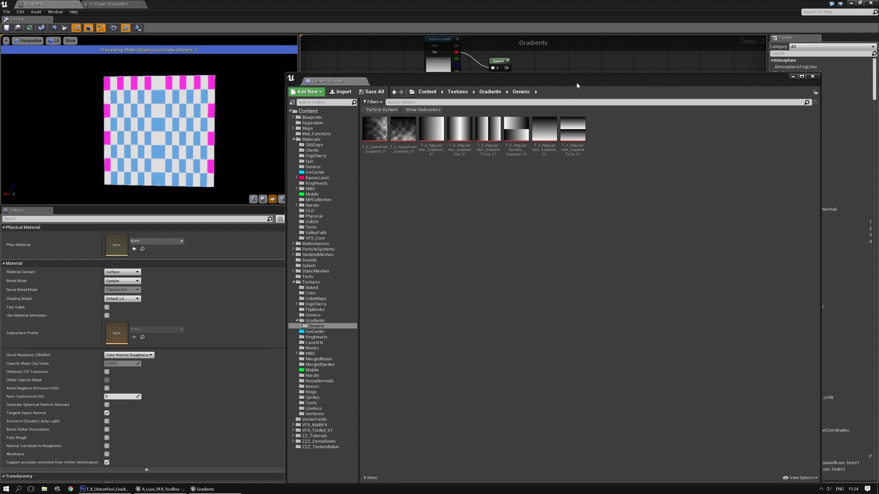
Step: Add the two distorted gradient textures from the Textures/Gradients/Generic folder to the material graph and put the Content Browser away
left_click_drag(580, 85, 617, 265)
left_click(412, 312)
left_click_drag(486, 262, 491, 322)
left_click_drag(449, 371, 515, 279)
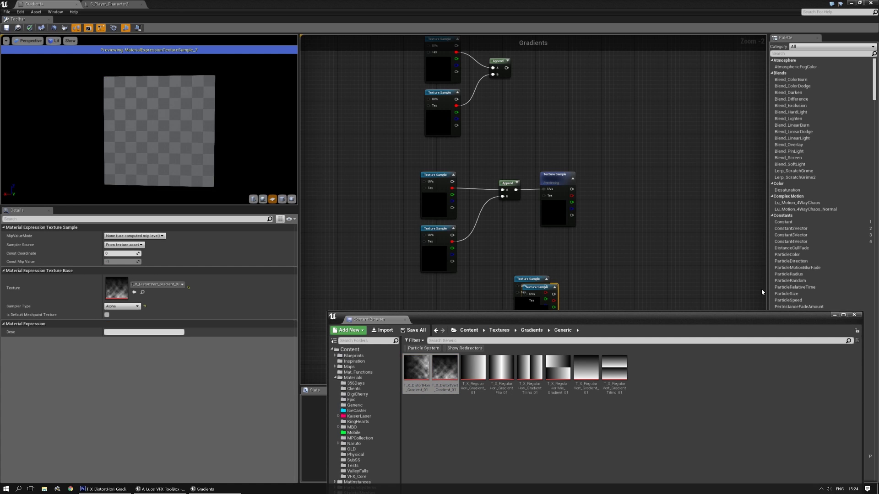
left_click(834, 315)
left_click(602, 304)
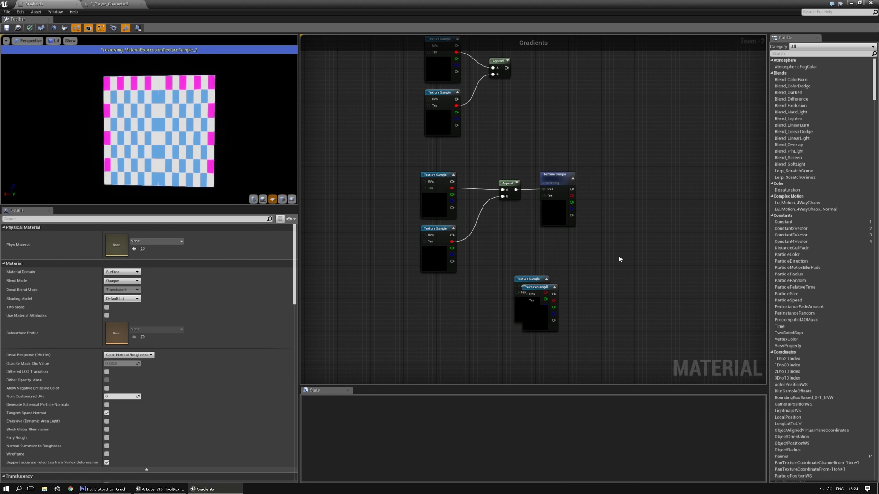
Step: Move the two distorted gradient samples up beside the regular gradient pair
scroll(601, 304, "down", 2)
left_click_drag(536, 337, 537, 338)
left_click_drag(537, 328, 450, 279)
left_click(600, 285)
left_click_drag(600, 286, 444, 181)
left_click(590, 319)
Step: Move the checkermap sample up beside the regular gradient pair's Append and disconnect its UVs input
right_click_drag(591, 318, 594, 221)
left_click_drag(565, 335, 580, 67)
right_click_drag(582, 151, 586, 348)
scroll(588, 320, "up", 4)
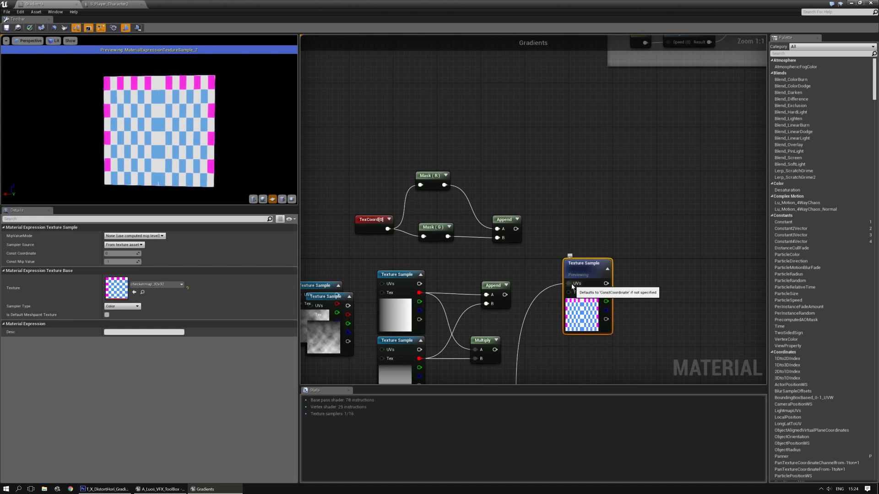
right_click_drag(570, 284, 573, 171)
left_click(572, 200)
Step: Stack the two distorted gradient samples vertically and place a copy of the Append node beside them
left_click_drag(373, 188, 357, 244)
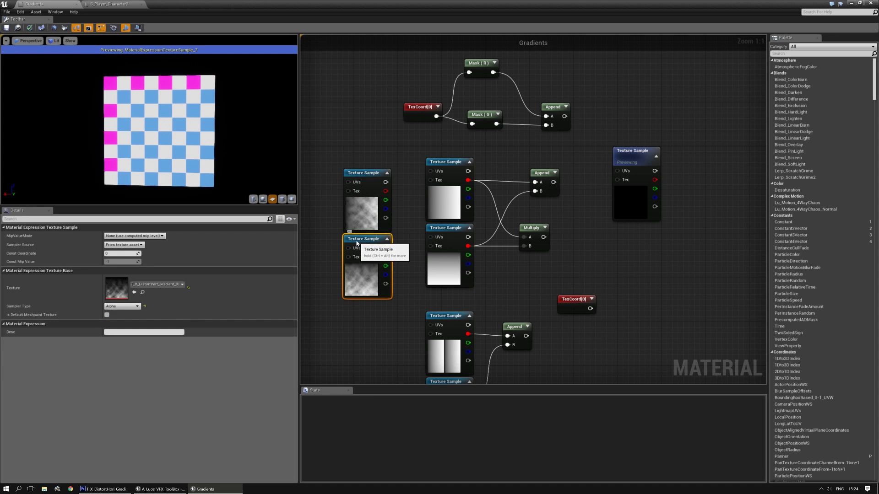
left_click(546, 175)
right_click_drag(421, 198, 500, 194)
left_click_drag(408, 150, 363, 230)
left_click(431, 192)
key("ctrl+v")
left_click_drag(441, 195, 441, 167)
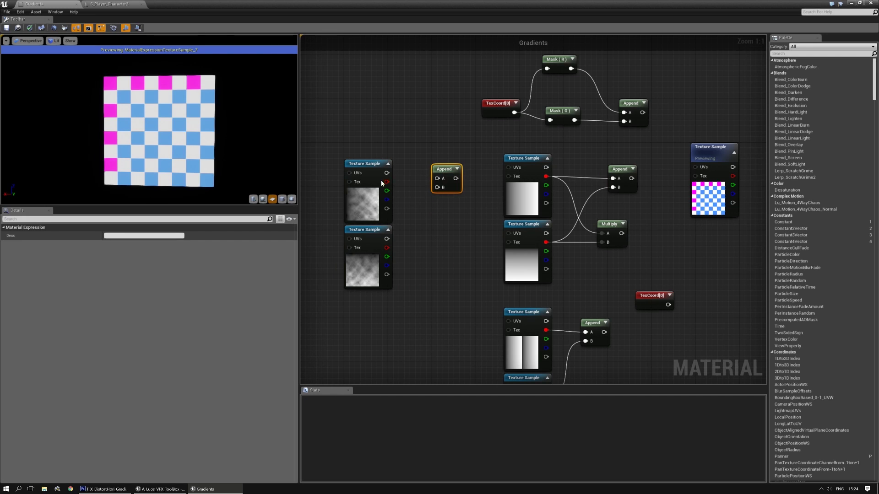
Step: Connect the distorted samples' red outputs to the new Append's A and B, and that Append to the checkermap sample's UVs
left_click_drag(386, 182, 437, 178)
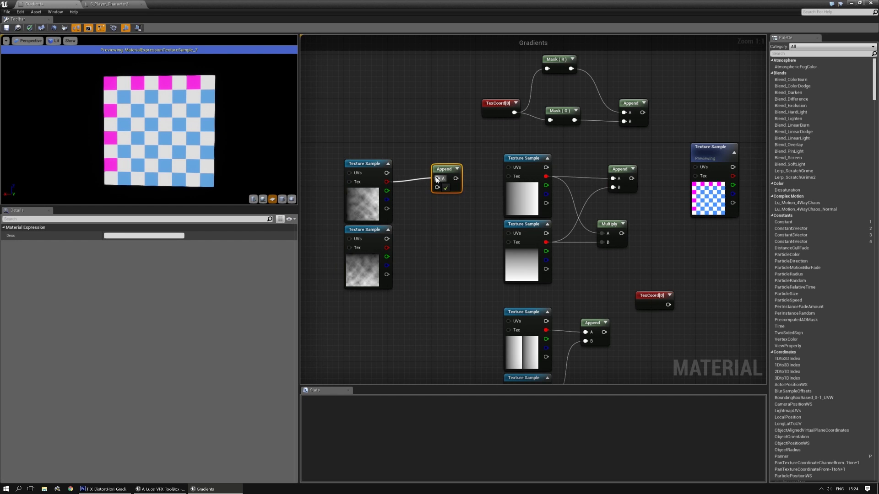
left_click_drag(387, 248, 696, 167)
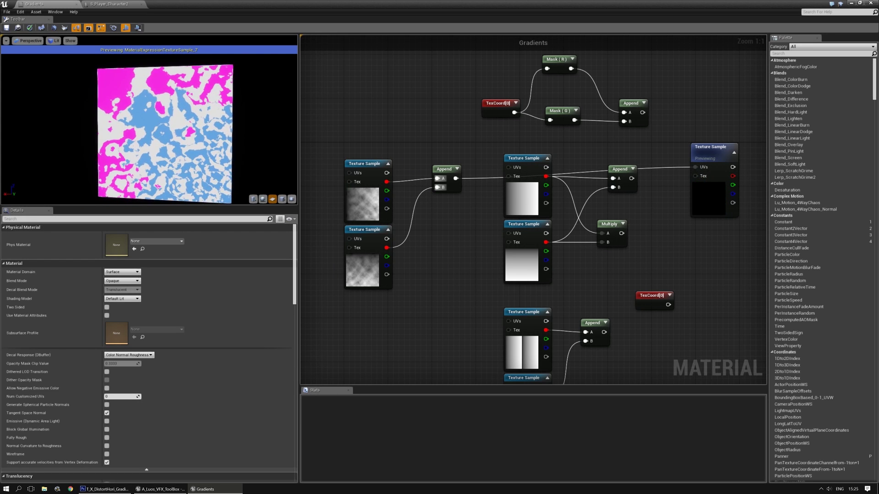
left_click_drag(358, 165, 358, 159)
right_click_drag(714, 252, 642, 256)
mouse_move(192, 133)
left_mouse_down()
mouse_move(156, 137)
mouse_move(184, 134)
left_mouse_up()
Step: Add a Panner node in front of the distorted gradient samples and connect it to the upper sample's UVs
right_click_drag(374, 241, 554, 226)
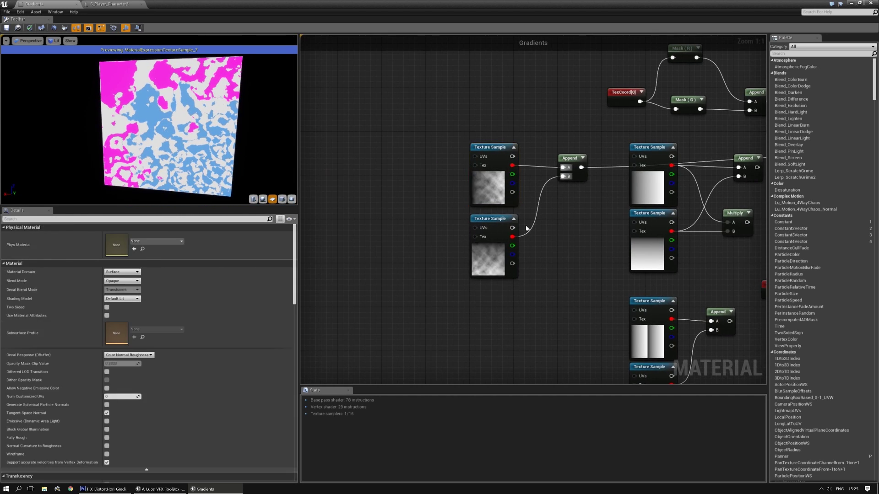
right_click(431, 176)
type("panner")
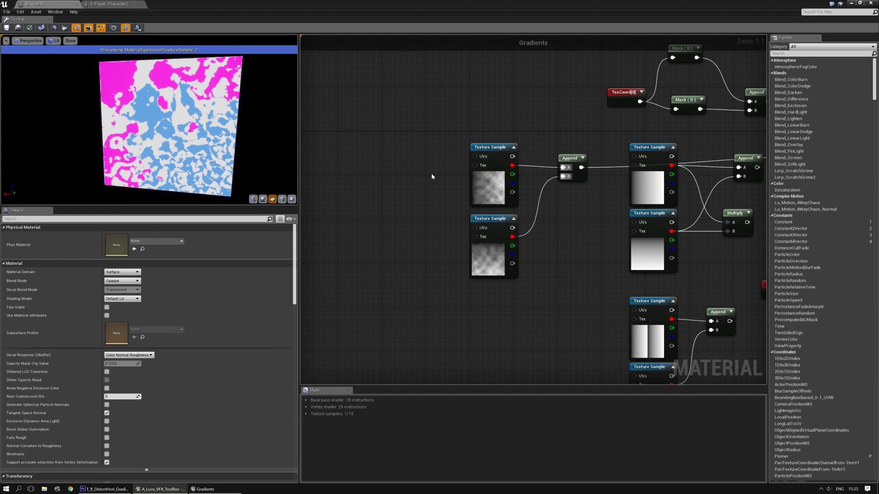
key("Return")
left_click_drag(446, 179, 402, 163)
left_click(458, 147)
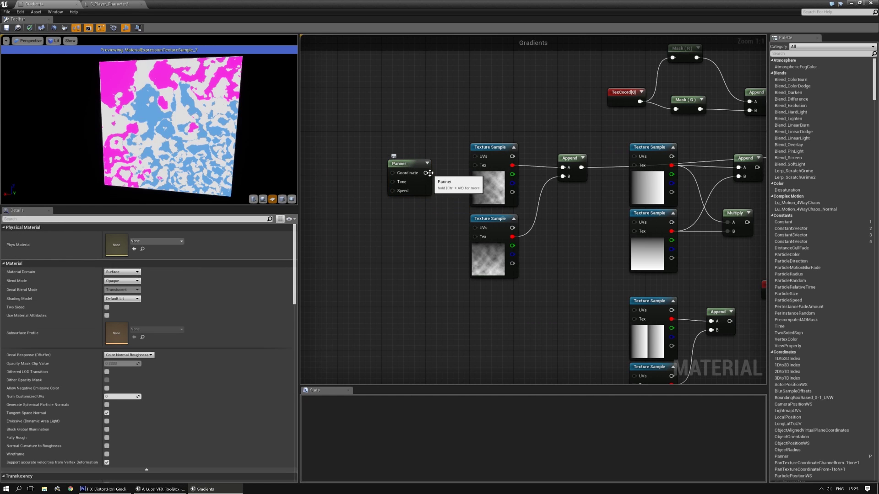
left_click_drag(476, 158, 476, 157)
left_click_drag(396, 164, 406, 148)
right_click_drag(489, 120, 452, 116)
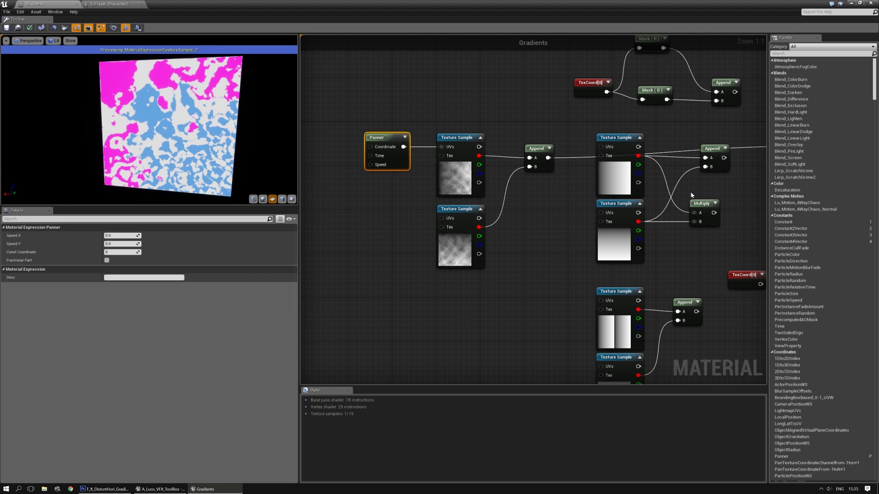
Step: Set the Panner's Speed X to 0.2
left_click(620, 138)
left_click(383, 184)
right_click_drag(384, 185, 381, 215)
left_click(384, 184)
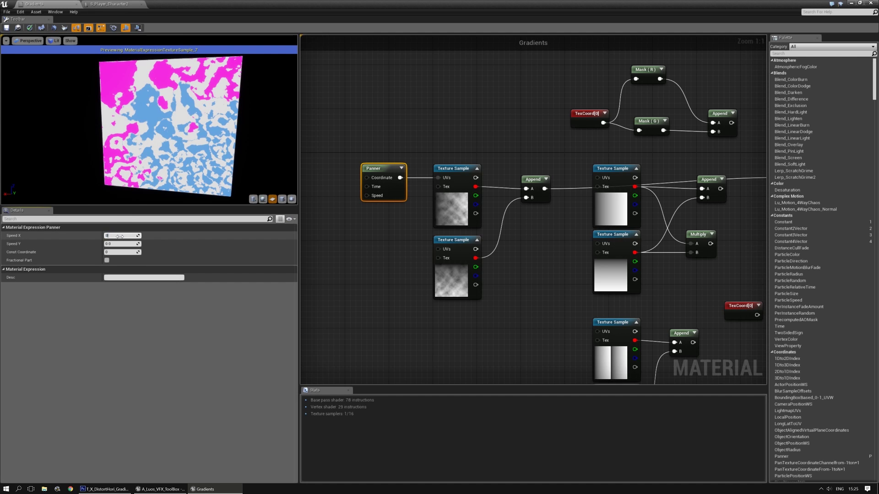
left_click(120, 236)
type("0.2")
key("Return")
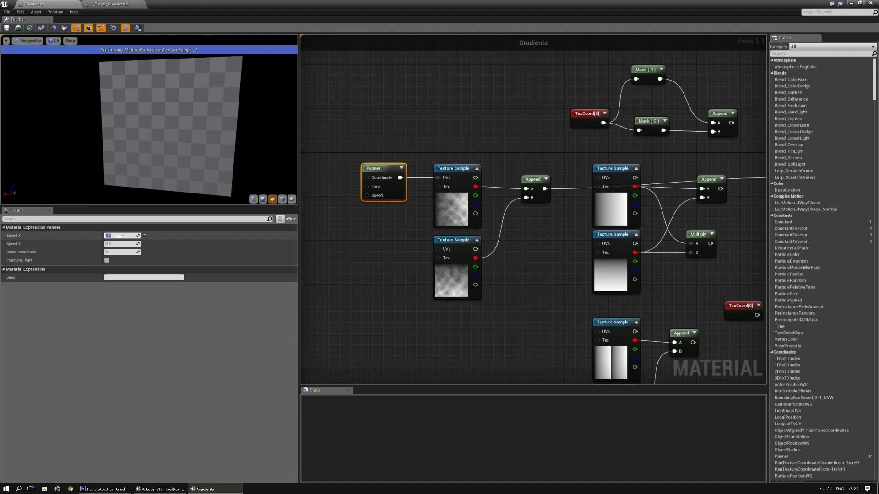
Step: Connect the Panner to the lower distorted sample's UVs as well and view the panning result on the plane
left_click_drag(130, 158, 112, 159)
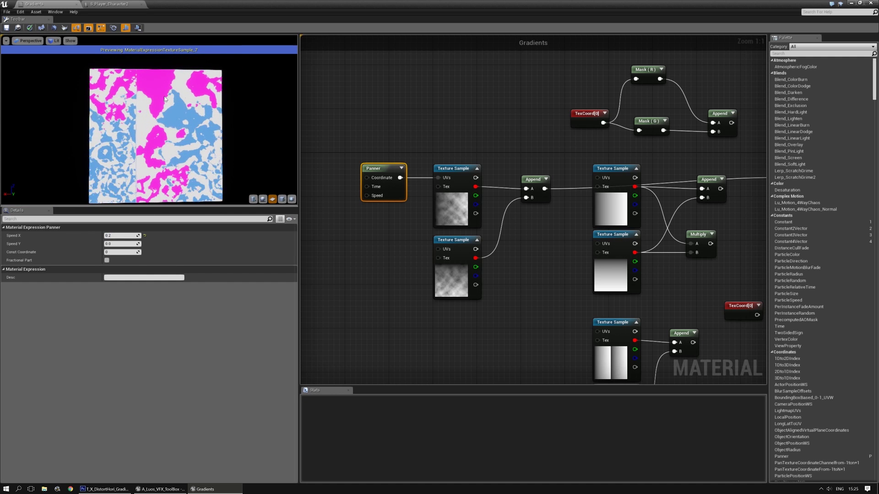
left_click_drag(400, 178, 438, 249)
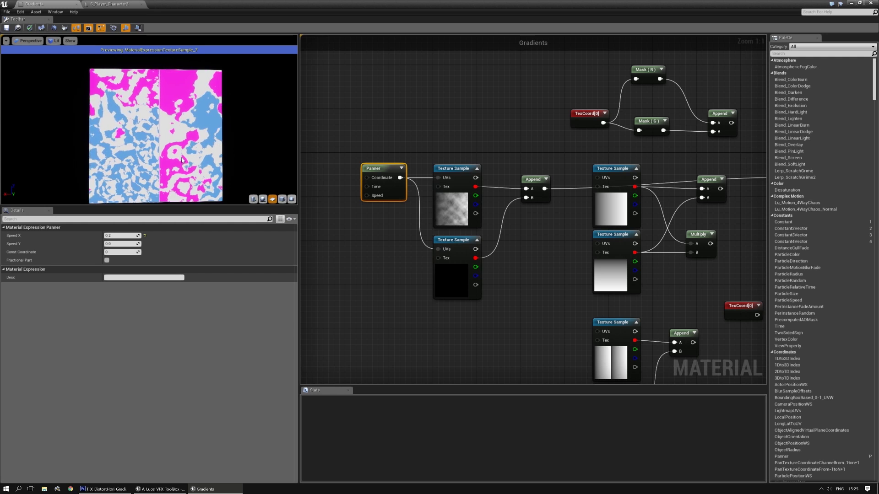
mouse_move(161, 131)
left_mouse_down()
mouse_move(184, 131)
mouse_move(142, 132)
mouse_move(179, 138)
mouse_move(165, 144)
left_mouse_up()
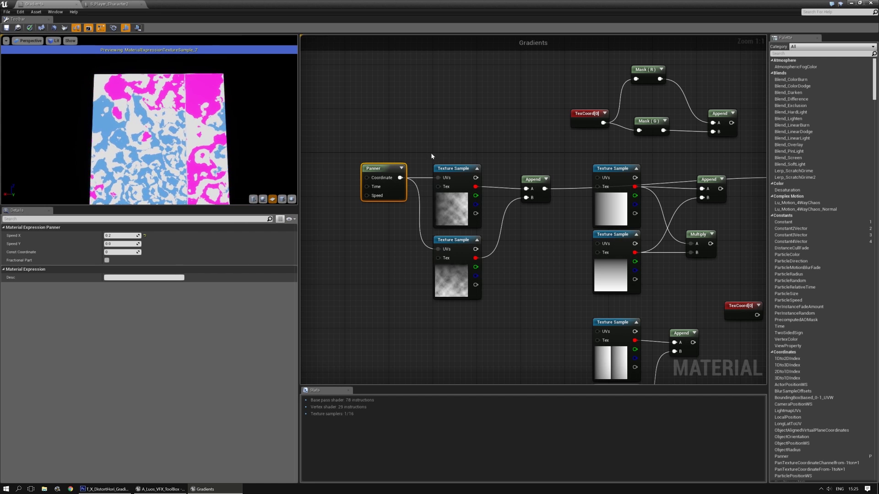
Step: Preview the Panner's own output on the plane and shift the node clear of the samples
right_click_drag(435, 155, 416, 137)
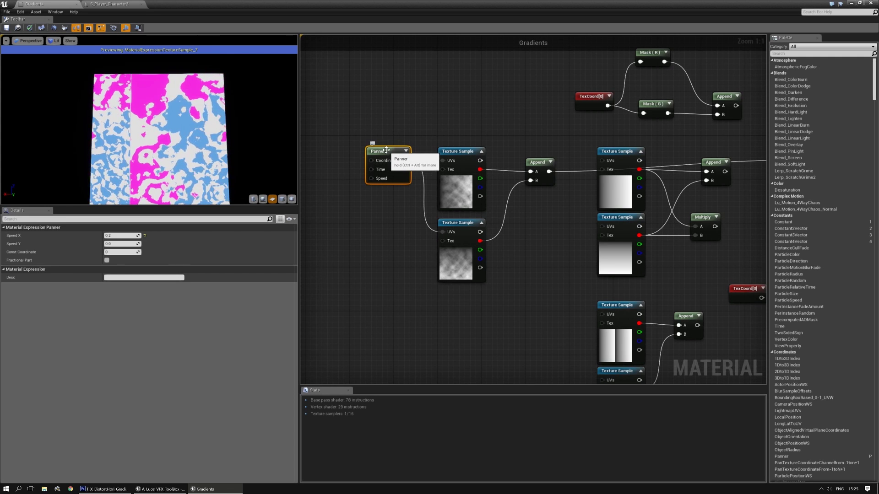
key("space")
left_click_drag(392, 152, 375, 141)
right_click_drag(419, 120, 420, 175)
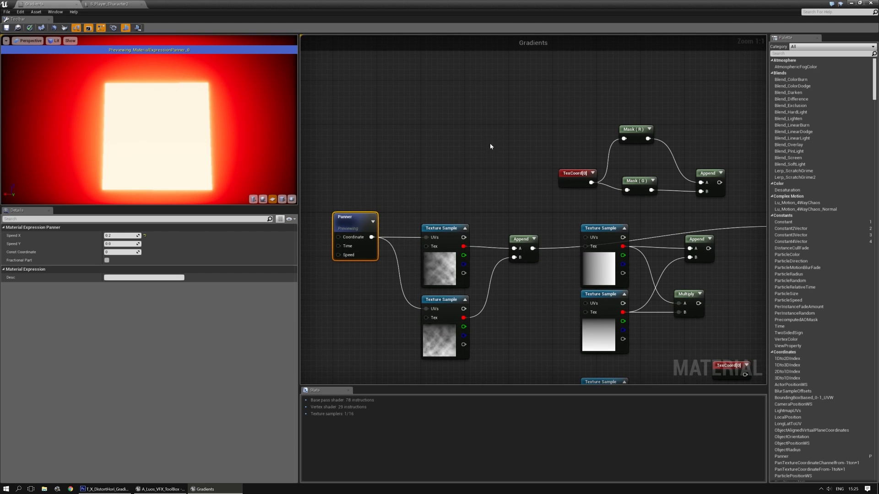
Step: Place a copy of the Mask (R) node above the distorted samples, feed it from the Panner and preview it
left_click(643, 127)
key("ctrl+c")
left_click(412, 180)
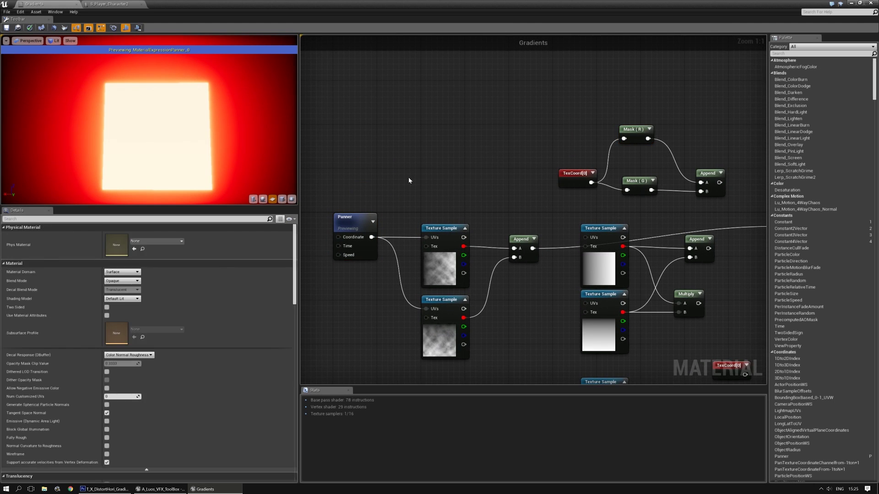
key("ctrl+v")
left_click_drag(376, 235, 414, 134)
key("space")
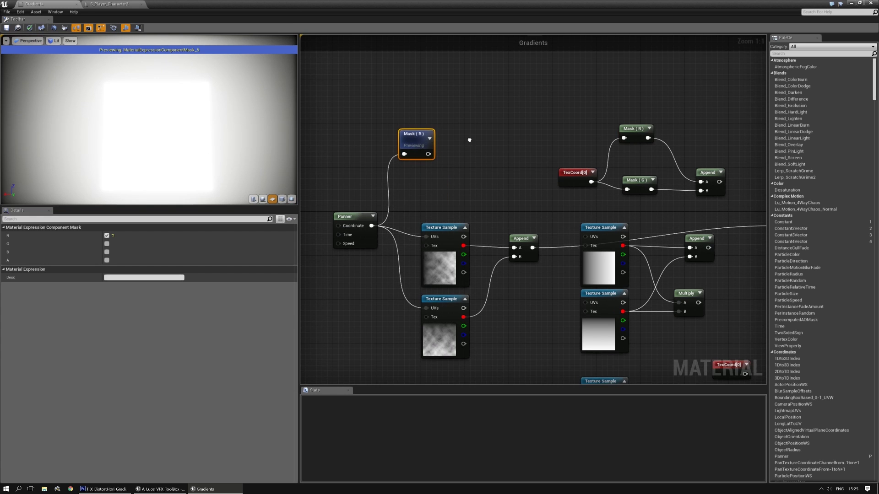
Step: Add a Clamp node fed by the new Mask (R) and check the Panner's settings
right_click(469, 143)
type("clamp")
key("Return")
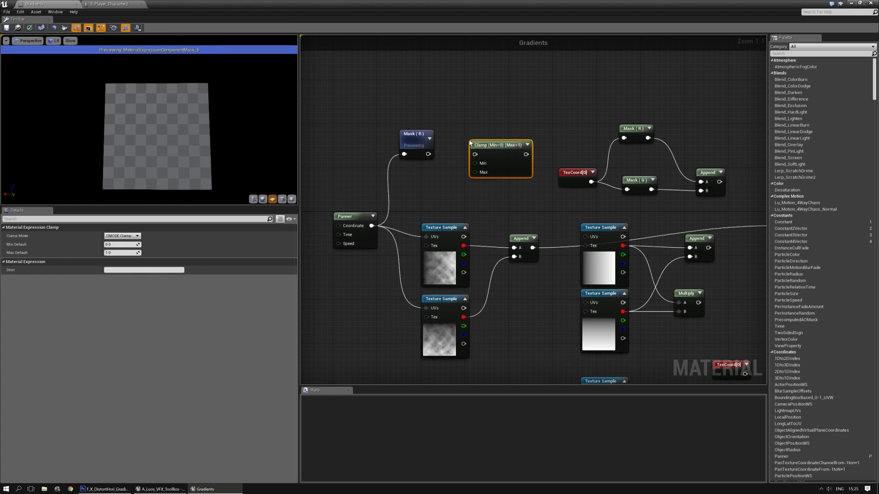
left_click_drag(428, 154, 466, 144)
left_click(360, 215)
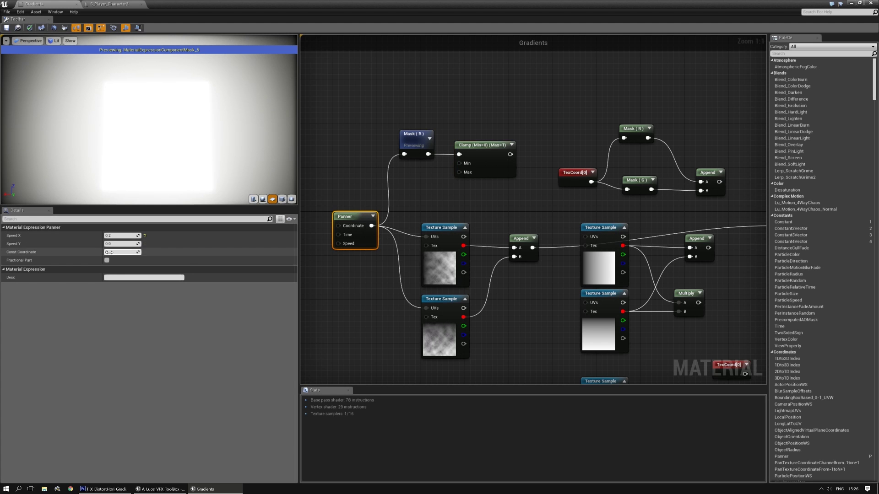
left_click(455, 200)
Step: Replace the Mask (R) feeding the Clamp with the regular horizontal gradient sample's red output and preview the Clamp
right_click_drag(424, 148, 455, 167)
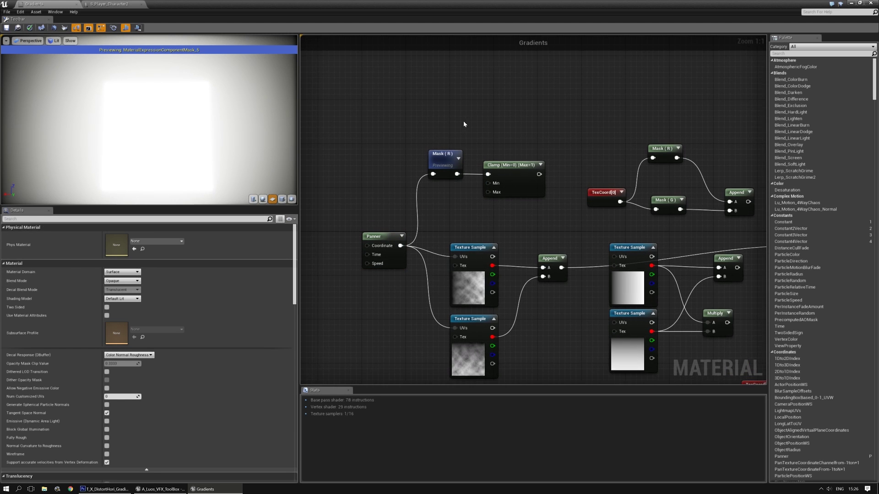
left_click_drag(532, 207, 533, 210)
left_click(529, 237)
right_click_drag(538, 242, 516, 187)
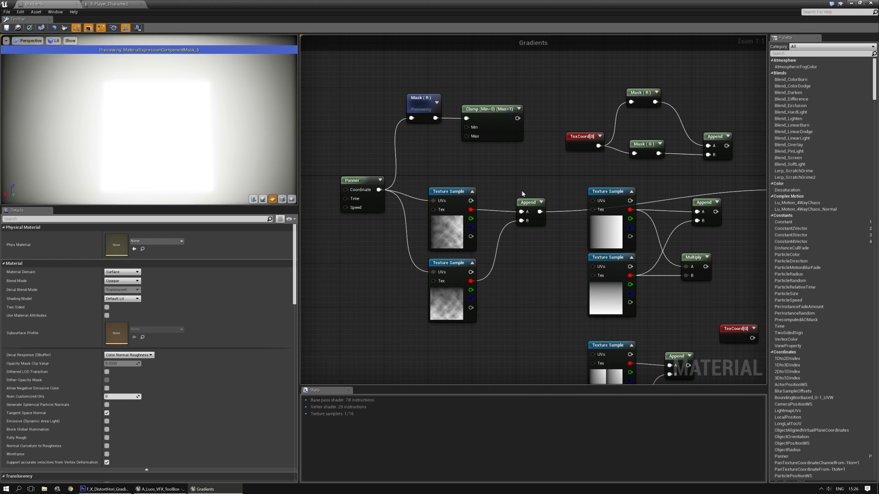
left_click_drag(629, 209, 467, 118)
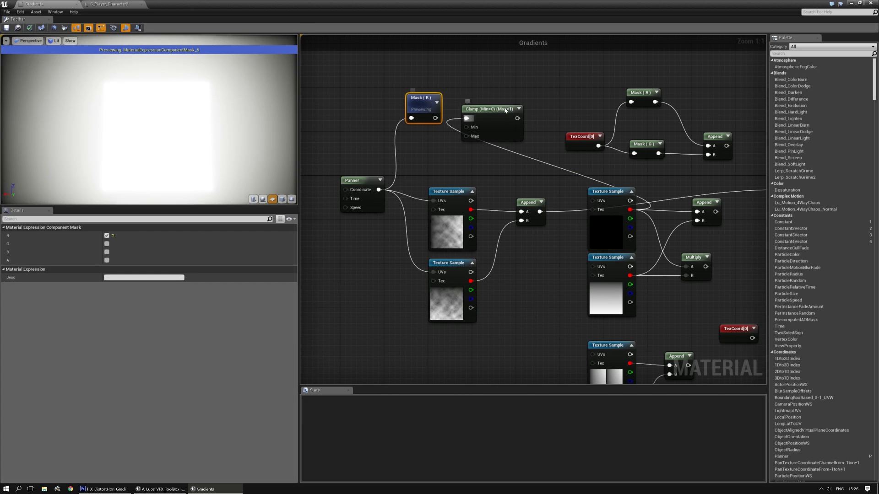
key("Delete")
left_click(509, 110)
key("space")
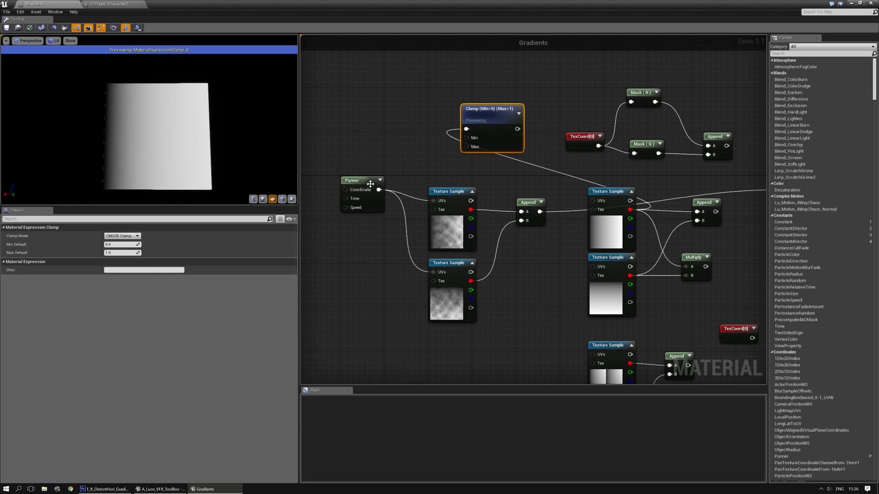
Step: Feed the Panner's output into the UVs of the regular horizontal gradient sample
right_click_drag(408, 165, 414, 143)
left_click(372, 159)
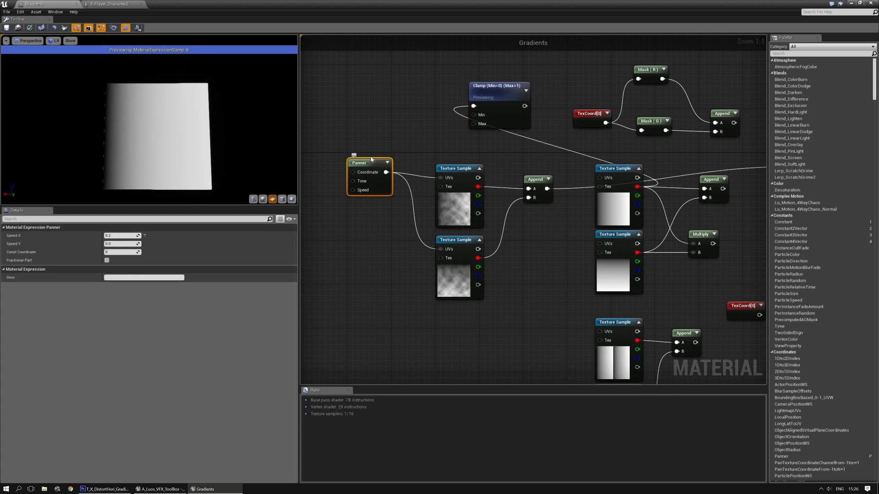
left_click_drag(369, 163, 458, 169)
key("ctrl+z")
left_click_drag(381, 178, 600, 178)
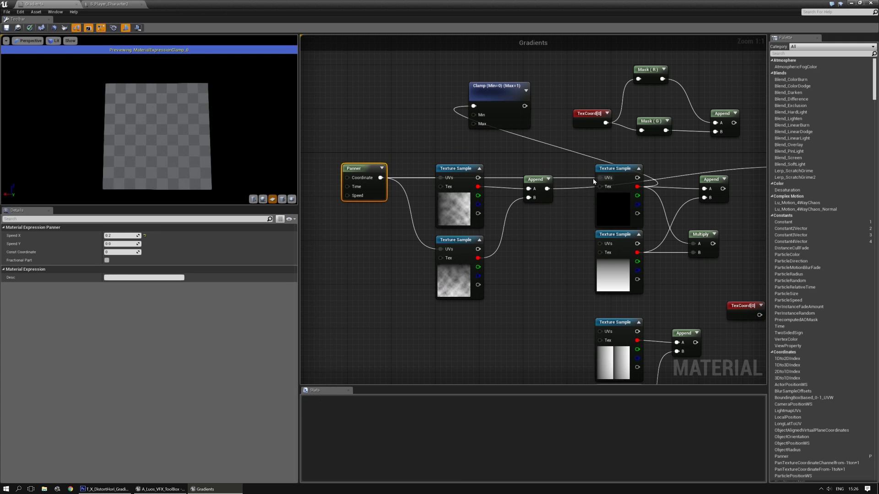
Step: Place a copy of the horizontal gradient sample above the Panner, drive its UVs with the Panner and view its red output through the Clamp
left_click(614, 170)
right_click_drag(490, 163, 546, 183)
left_click(441, 117)
key("ctrl+v")
left_click_drag(438, 197, 441, 194)
left_click_drag(448, 136, 532, 128)
left_click_drag(463, 122, 480, 105)
left_click(418, 114)
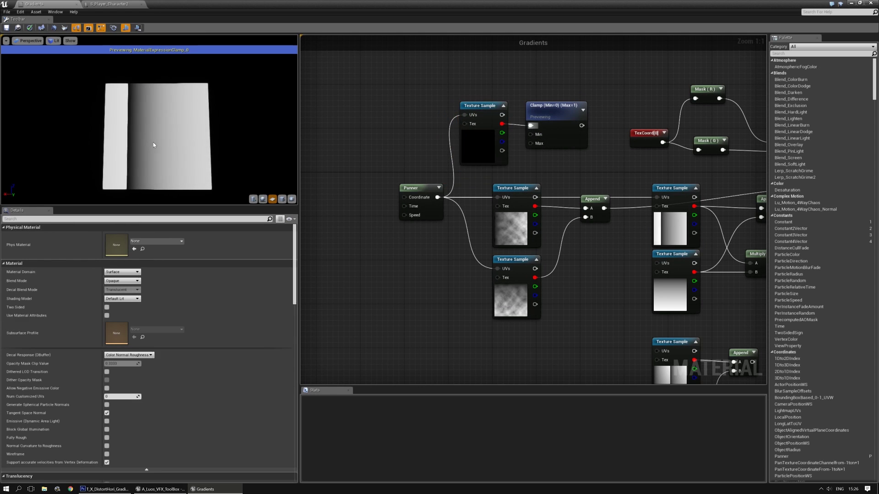
left_click_drag(149, 147, 173, 145)
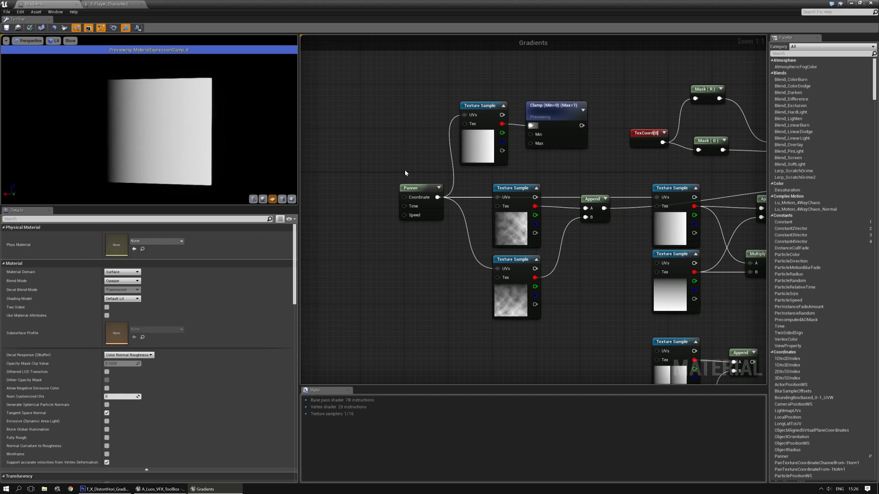
Step: Delete the gradient sample copy and the Clamp node together
right_click_drag(417, 151, 434, 170)
left_click_drag(445, 116, 578, 178)
right_click_drag(619, 195, 449, 169)
key("Delete")
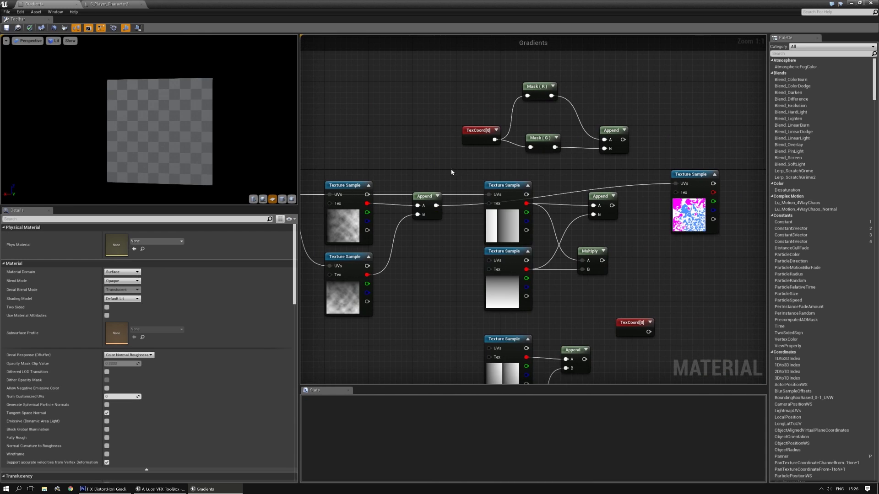
Step: Move the mirrored gradient samples and their Append well clear of the other nodes
scroll(463, 174, "down", 1)
left_click_drag(464, 188, 578, 277)
scroll(588, 277, "down", 1)
right_click_drag(588, 276, 609, 157)
left_click_drag(658, 292, 513, 206)
left_click_drag(521, 193, 653, 247)
left_click(590, 193)
right_click_drag(584, 180, 597, 300)
scroll(597, 300, "up", 2)
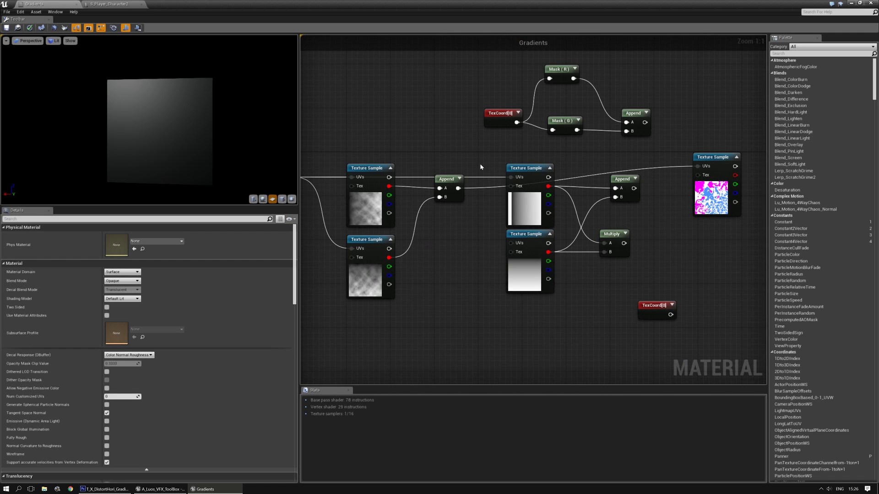
Step: Move the regular gradient samples with their Append and Multiply below the checkermap link and unlink the Panner from them
left_click(524, 167)
left_click(521, 234)
left_click(501, 193)
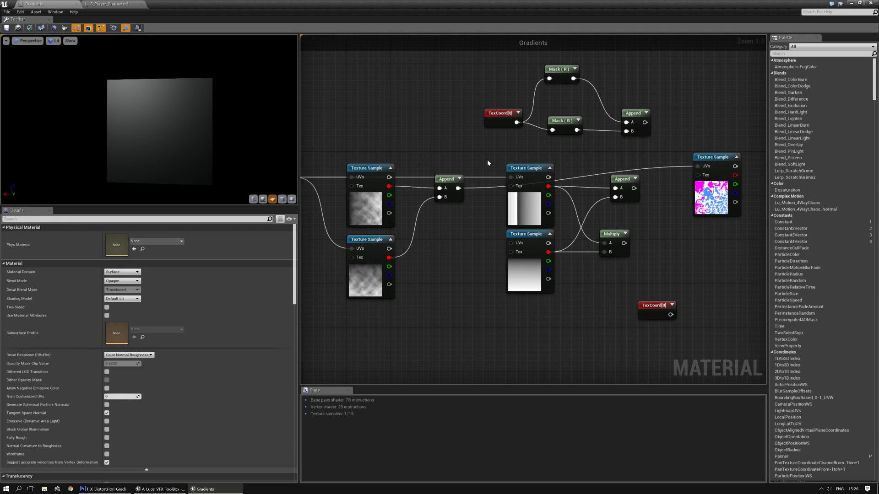
left_click_drag(609, 303, 616, 302)
left_click_drag(529, 170, 505, 243)
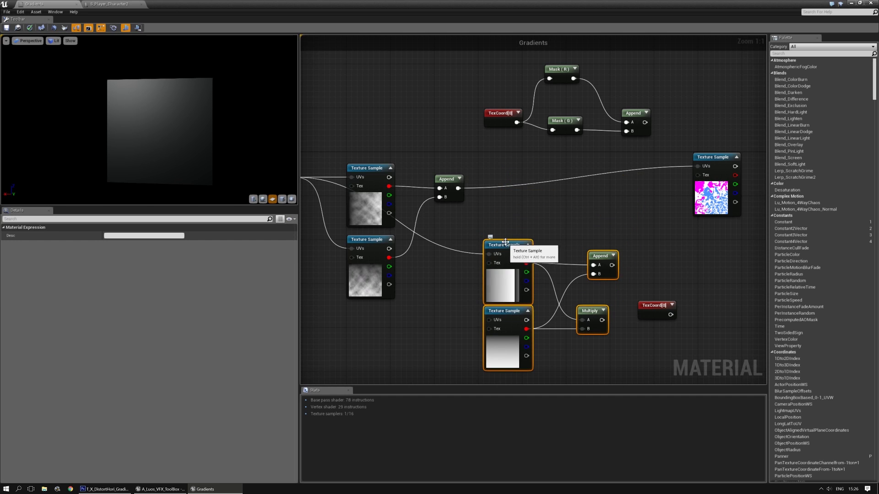
right_click_drag(503, 137, 567, 190)
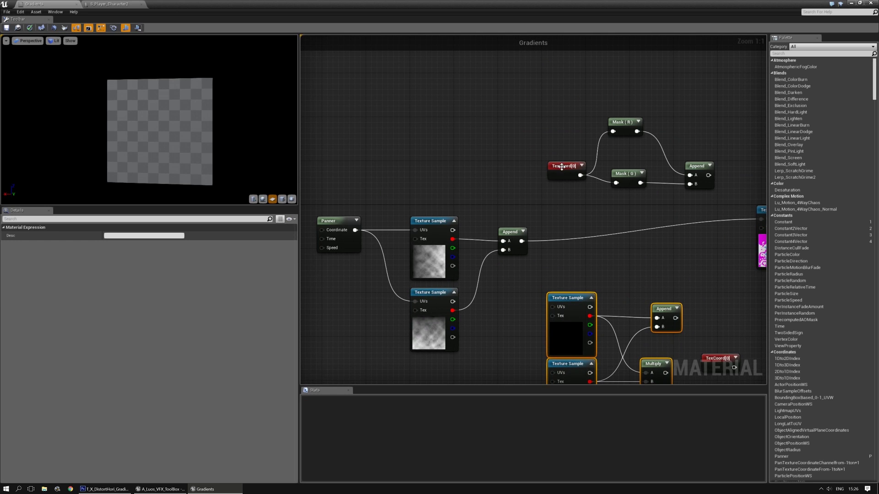
Step: Place a copy of the TexCoord node above the noise Append and move the masked TexCoord group further up
left_click(562, 166)
key("ctrl+v")
left_click_drag(505, 161, 477, 179)
left_click_drag(704, 179, 710, 71)
Step: Add a Lerp node beside the copied TexCoord and feed the TexCoord into its A input
left_click(585, 195)
right_click(558, 195)
right_click(554, 179)
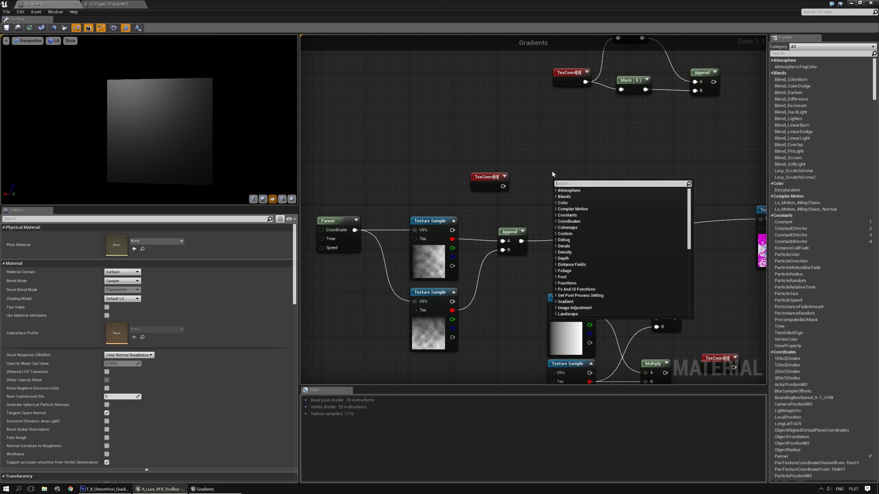
left_click(553, 174)
key("l")
left_click(558, 184)
mouse_move(561, 188)
left_mouse_down()
mouse_move(561, 171)
mouse_move(568, 182)
left_mouse_up()
right_click_drag(548, 205, 521, 185)
left_click(514, 203)
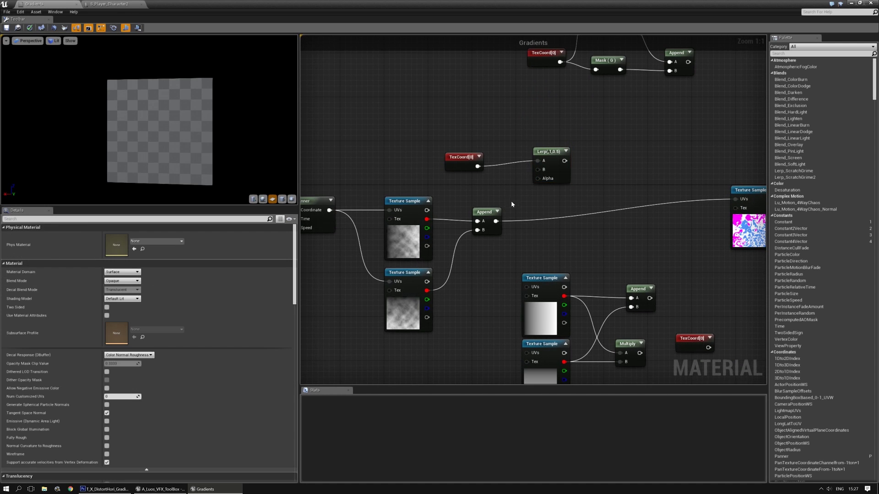
Step: Route the noise Append through the Lerp's B input into the checkermap sample's UVs and preview that sample
left_click_drag(537, 172, 538, 171)
right_click_drag(538, 170, 503, 139)
left_click_drag(680, 181, 603, 147)
key("space")
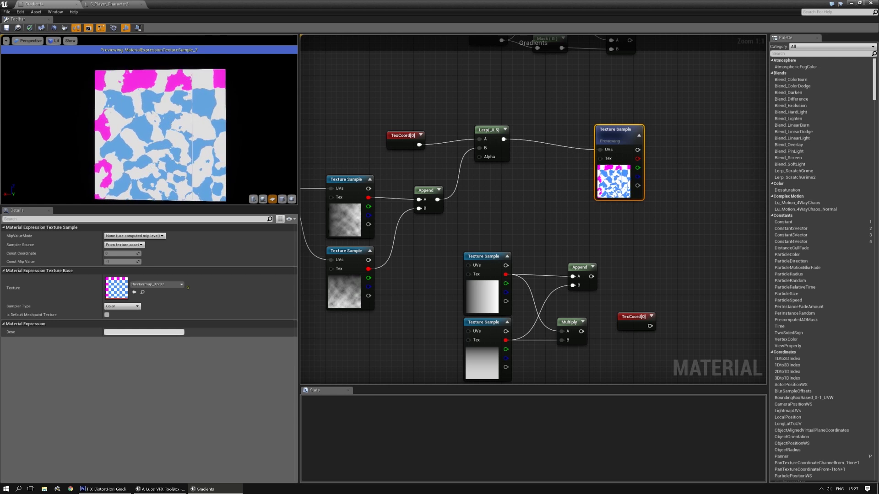
Step: Spread the nodes out by moving the Panner and noise group away from the Lerp and the TexCoord upward
right_click_drag(504, 196, 667, 148)
left_click_drag(358, 124, 605, 229)
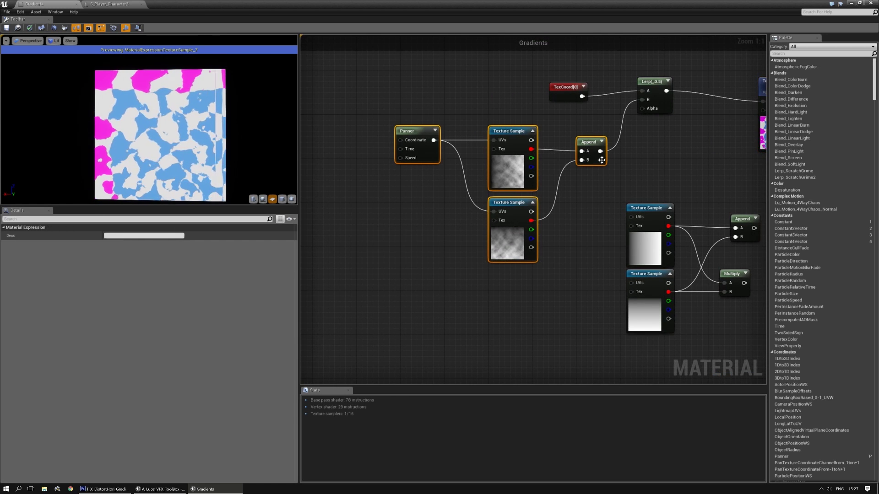
left_click_drag(593, 140, 544, 156)
left_click(543, 134)
right_click_drag(543, 136, 473, 182)
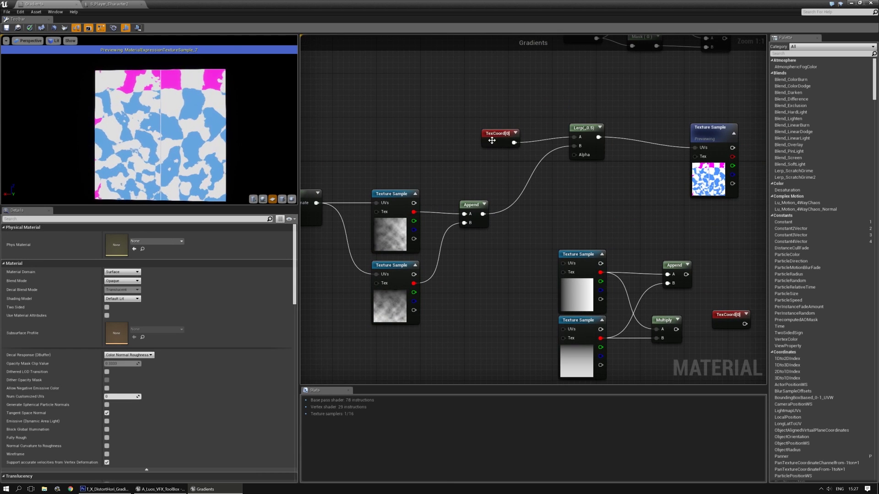
left_click_drag(493, 137, 491, 98)
left_click(501, 146)
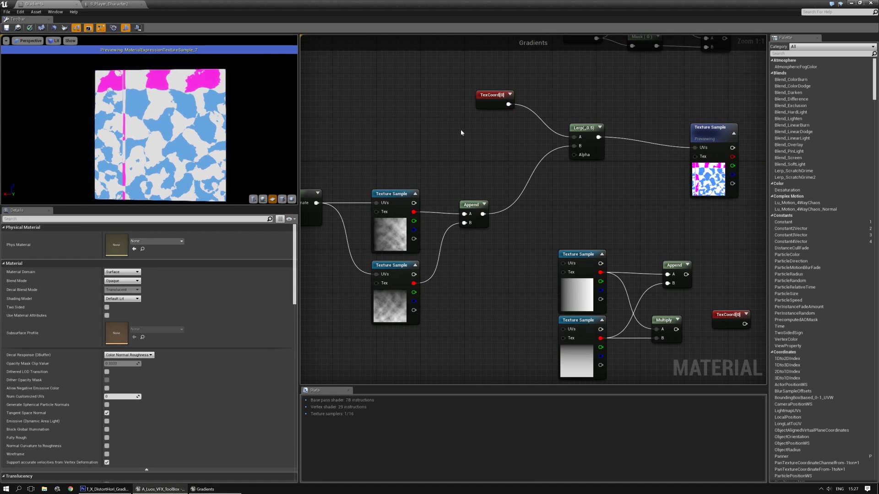
Step: Feed a new Constant node into the Lerp's Alpha and set its value to 1
left_click(465, 156)
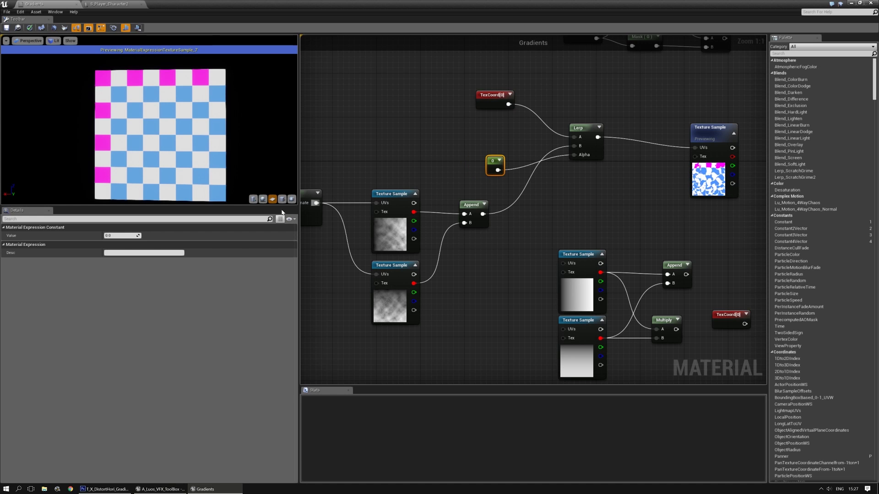
left_click_drag(492, 95, 487, 96)
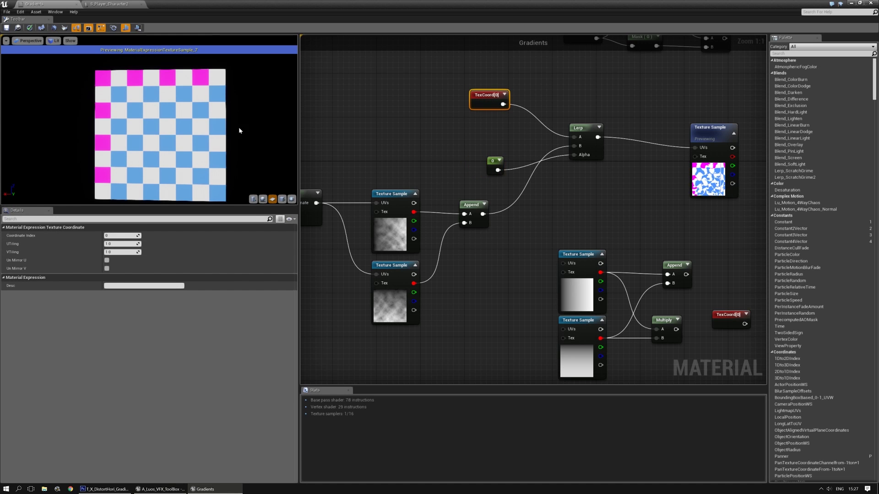
left_click(490, 161)
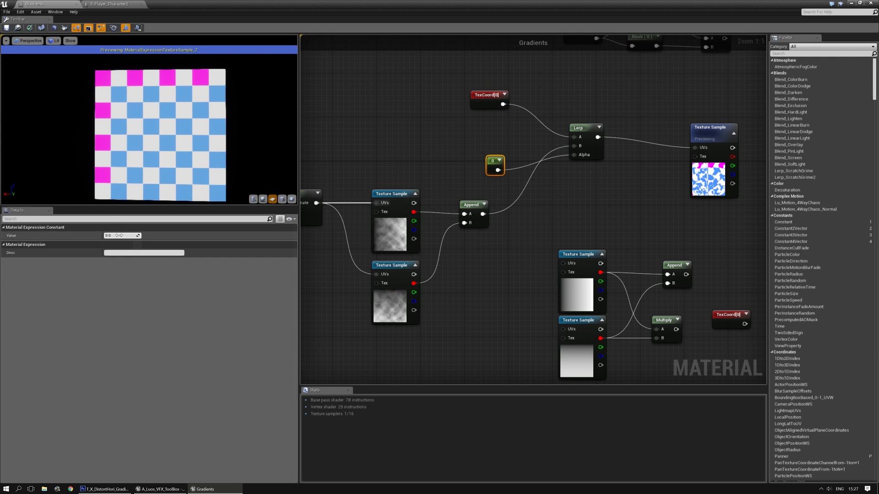
type("1")
key("Return")
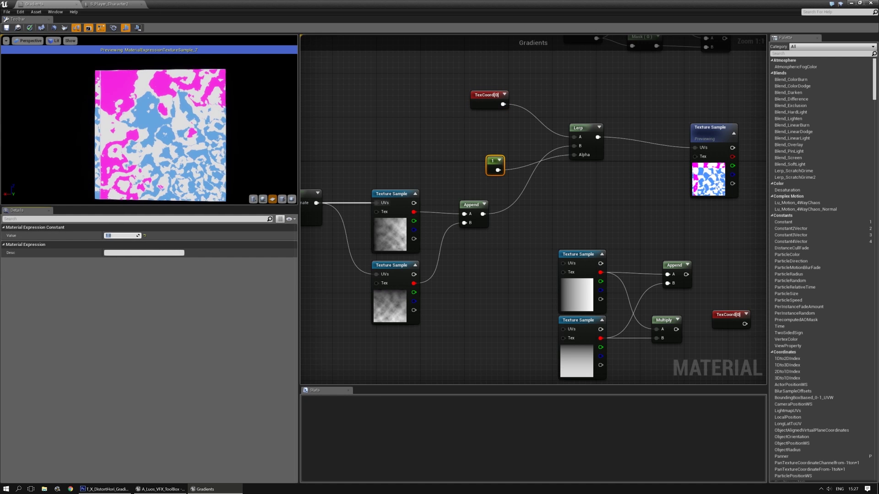
Step: Set the Constant driving the Lerp's Alpha to 0.1 and inspect the distorted checkermap up close
right_click_drag(413, 204, 363, 225)
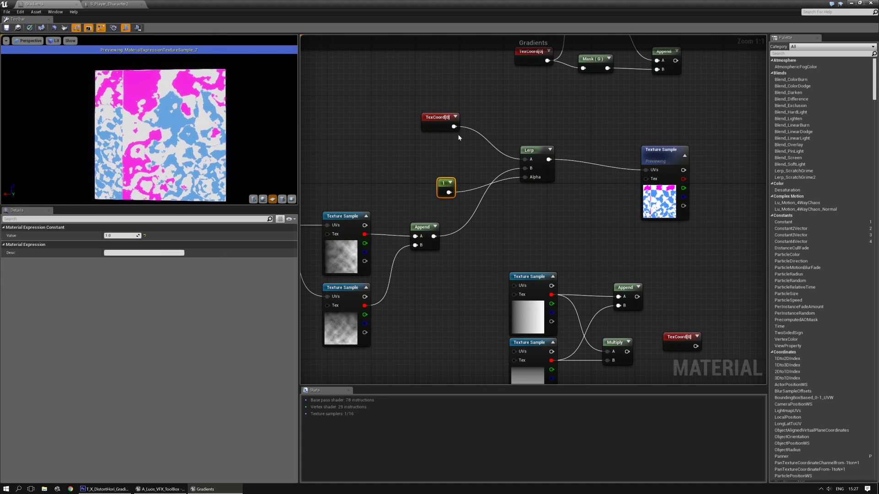
left_click(113, 236)
type("0.1")
key("Return")
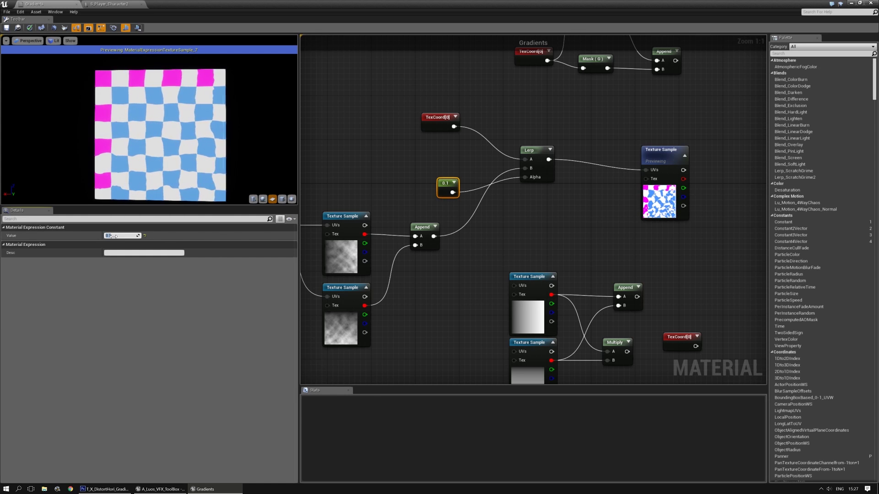
scroll(143, 186, "up", 2)
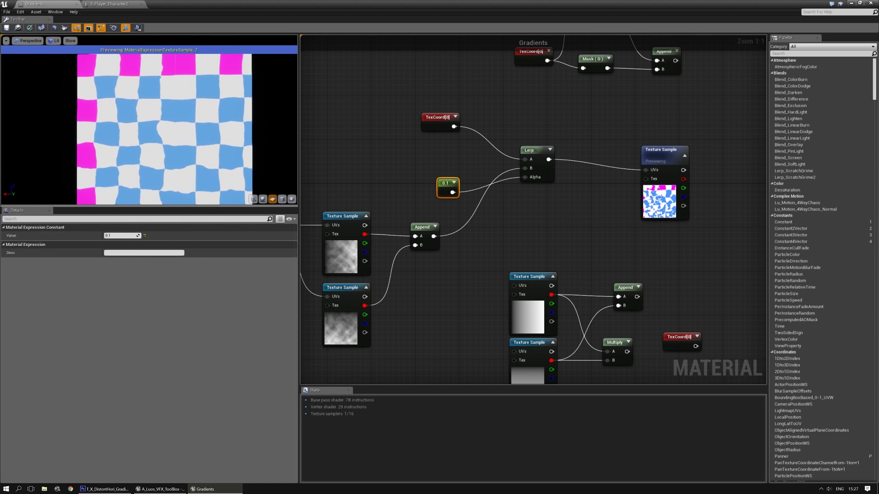
scroll(169, 167, "down", 1)
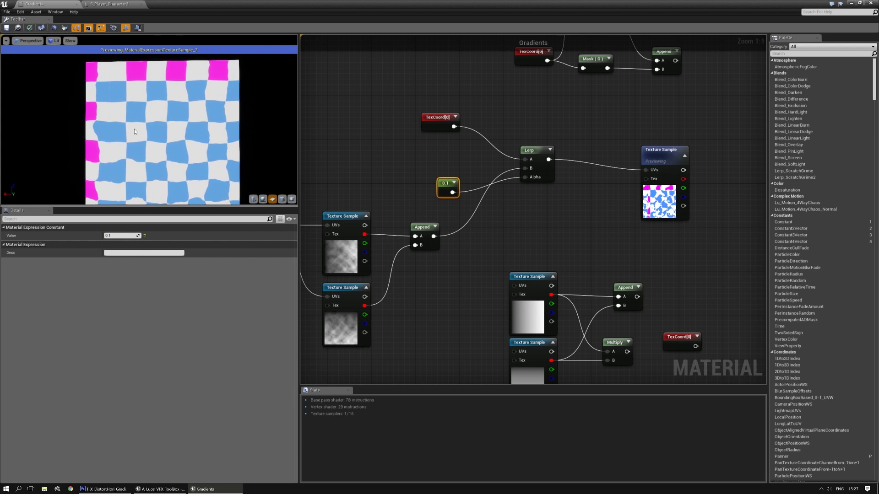
Step: Unlink the Panner from the upper noise sample and move that sample slightly up
right_click_drag(383, 144, 497, 101)
left_click_drag(383, 181, 442, 182)
left_click(442, 182, "alt")
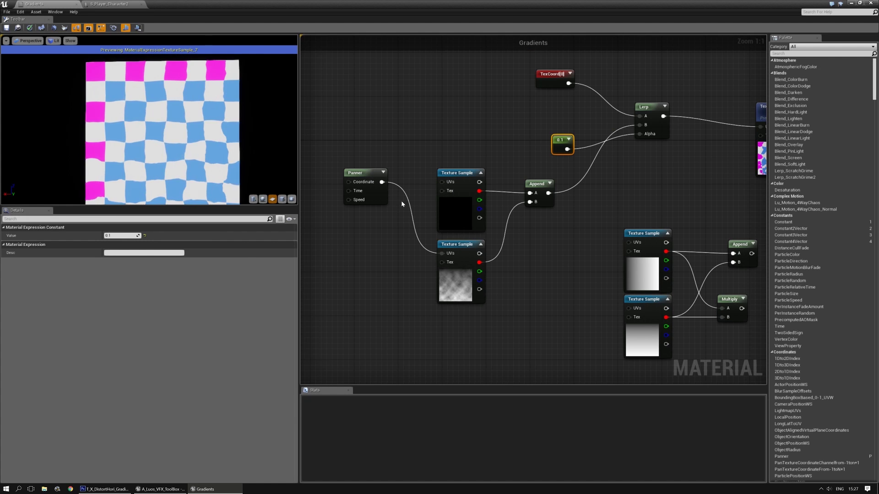
left_click_drag(465, 176, 465, 164)
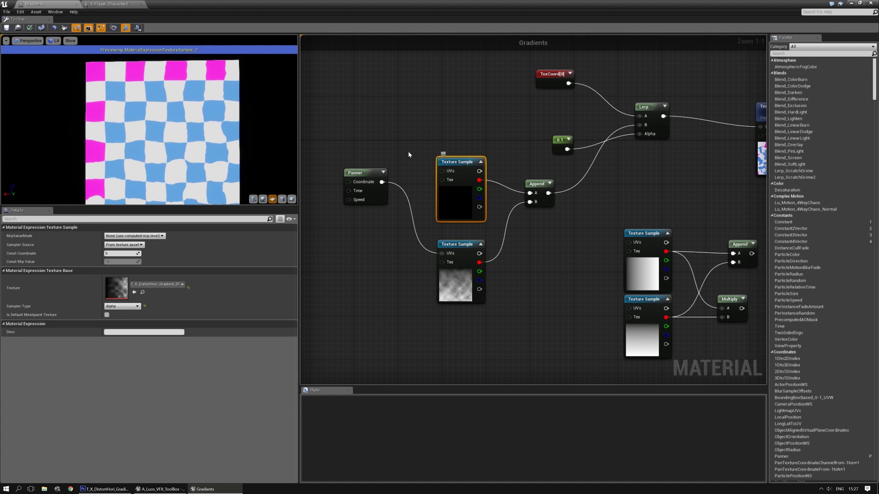
left_click(422, 116)
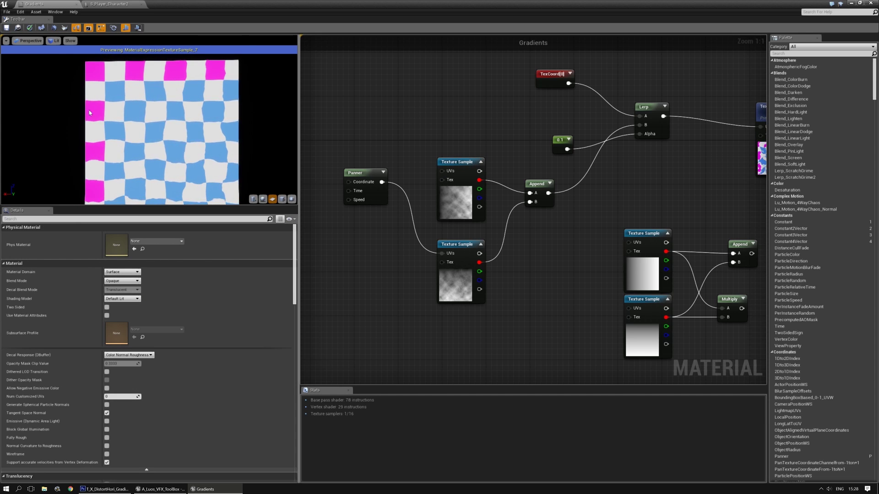
mouse_move(401, 141)
right_mouse_down()
mouse_move(392, 131)
mouse_move(395, 151)
right_mouse_up()
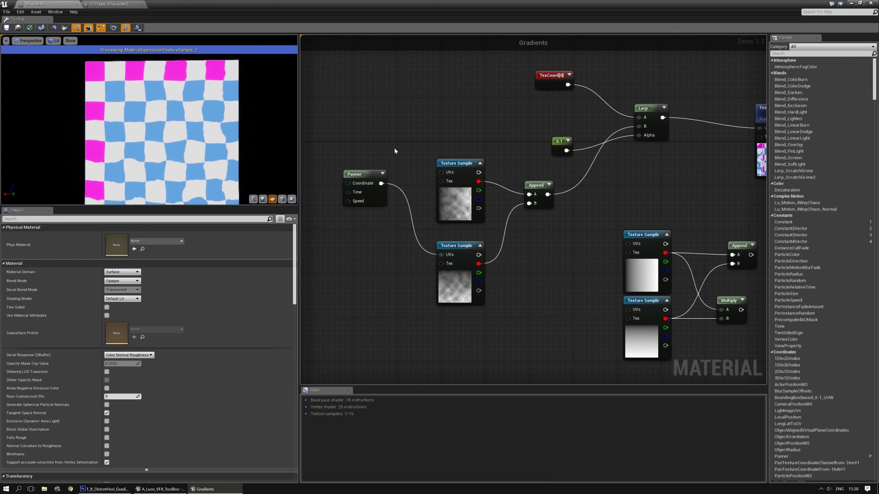
Step: Set the Panner's Speed Y to 0.2 and connect it to the upper noise sample's UVs again
left_click(364, 176)
type("0.2")
key("Return")
left_click_drag(381, 183, 442, 172)
left_click(459, 144)
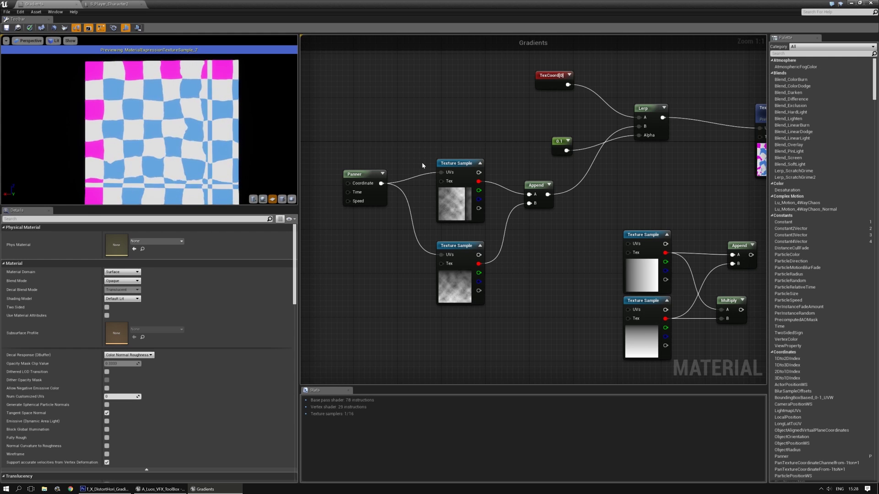
Step: Duplicate the Panner so one sits beside each noise sample, keeping the lower one linked only to the lower sample
mouse_move(371, 172)
left_mouse_down()
mouse_move(359, 239)
mouse_move(366, 180)
left_mouse_up()
key("ctrl+w")
left_click_drag(408, 258, 375, 176)
left_click(357, 239)
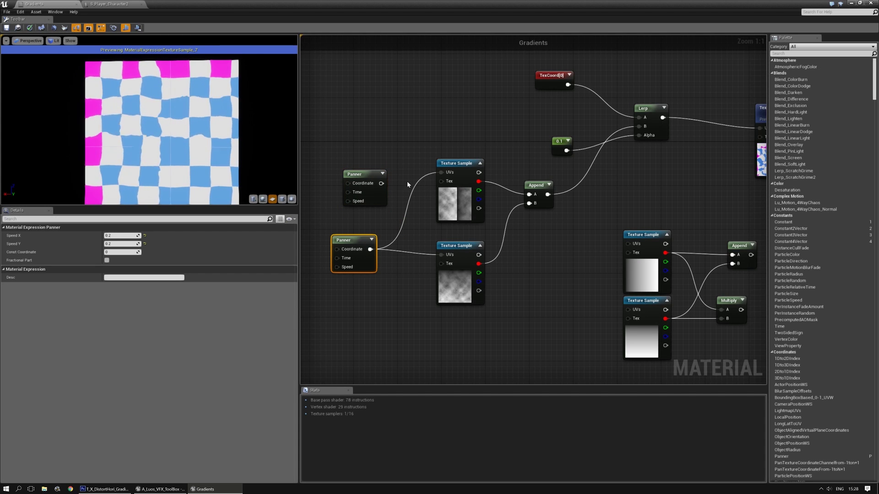
left_click(441, 172, "alt")
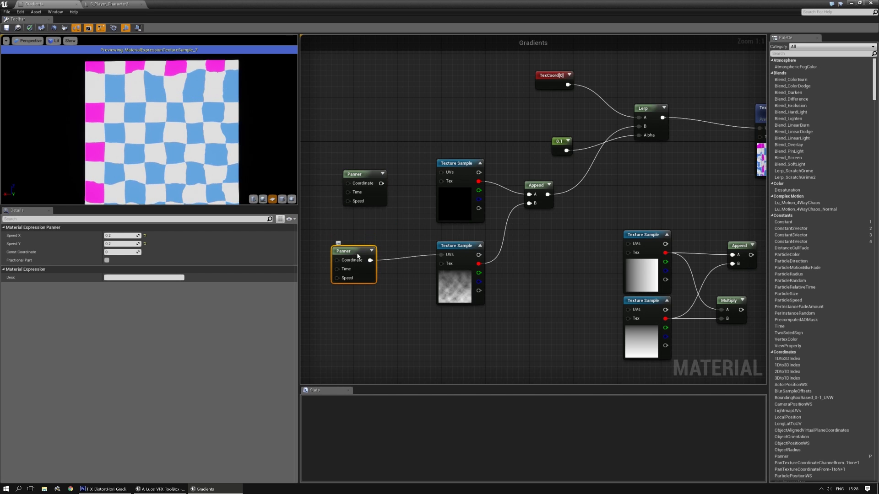
Step: Set the lower Panner's Speed X to 0.2 and Speed Y to 0
left_click_drag(358, 255, 358, 262)
type("0")
key("Return")
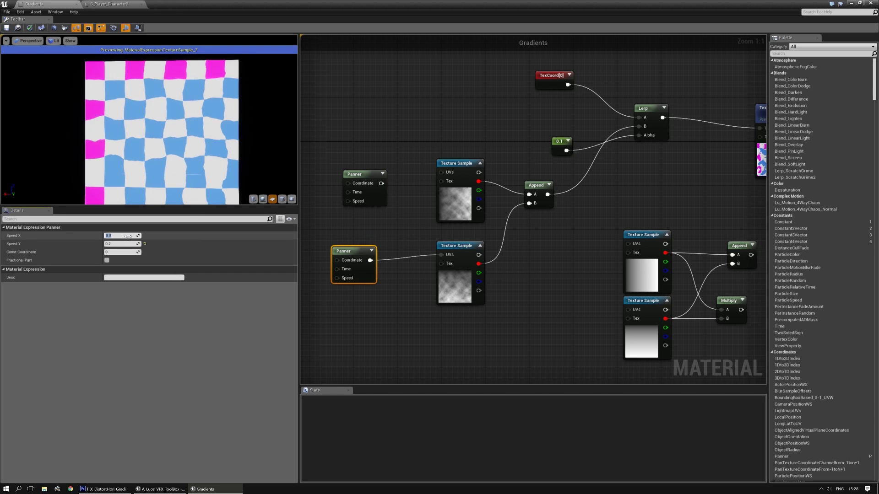
type("0.2")
key("Tab")
type("0")
key("Return")
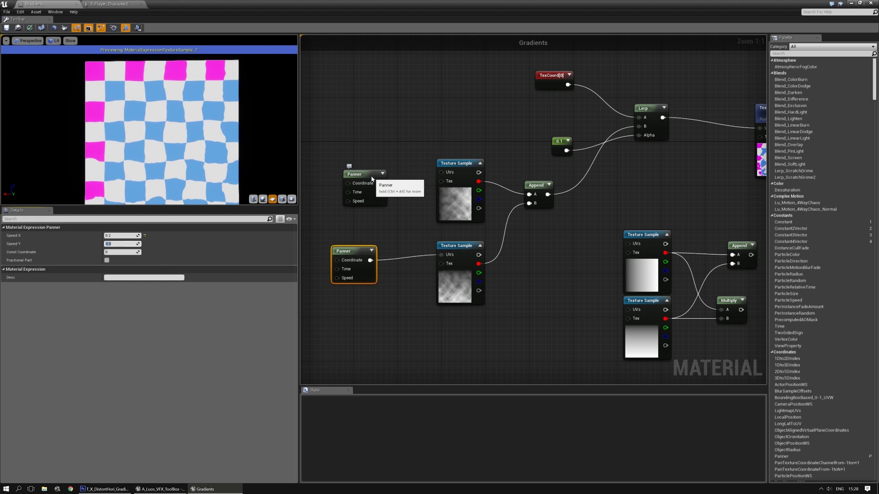
Step: Set the upper Panner's Speed X to 0 and Speed Y to 0.2, and link it to the upper noise sample's UVs
left_click_drag(371, 176, 366, 176)
type("0")
key("Return")
left_click(359, 258)
left_click(347, 180)
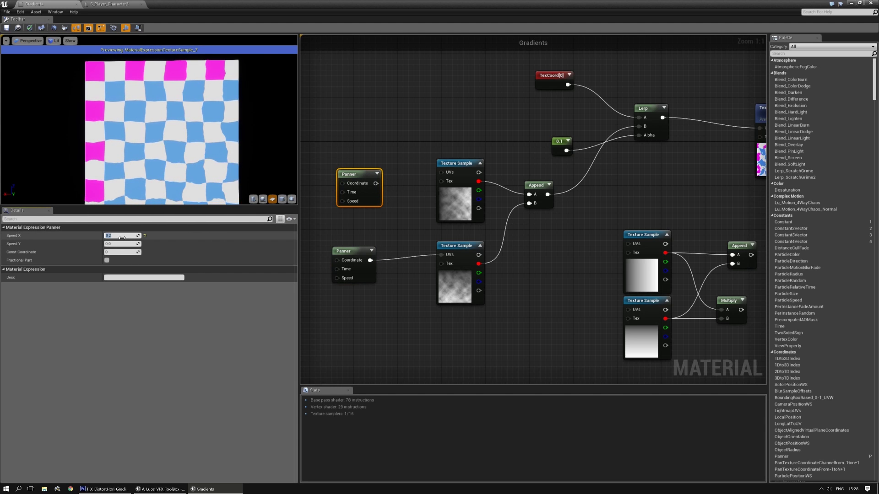
key("Tab")
type("0.2")
key("Return")
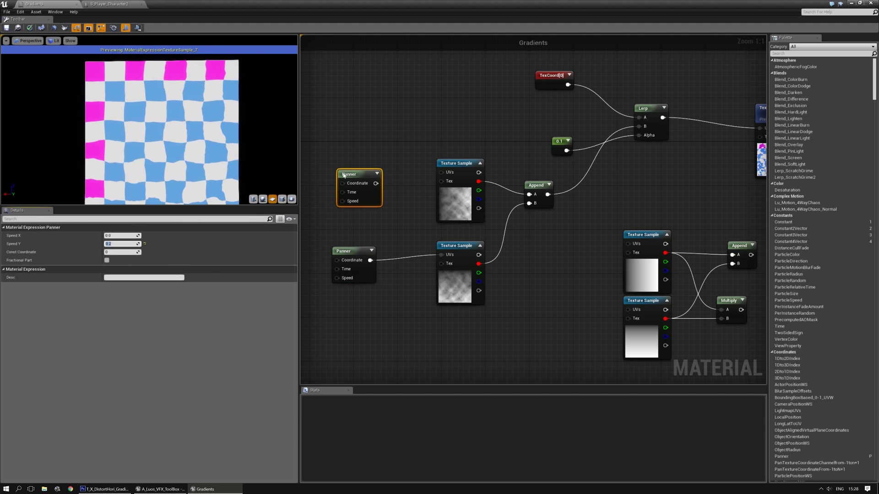
left_click_drag(449, 173, 447, 172)
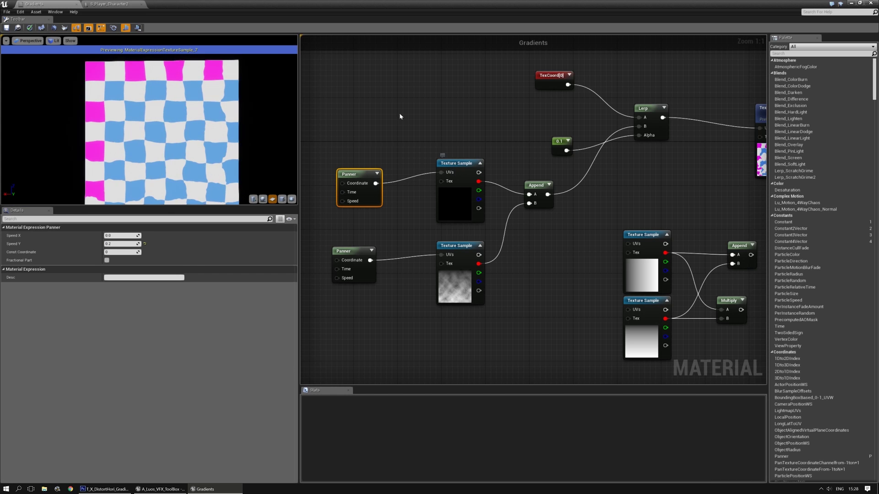
Step: Move the upper Panner level with the upper noise sample, closer to its UVs input
left_click(403, 131)
left_click_drag(362, 175, 379, 164)
left_click(408, 133)
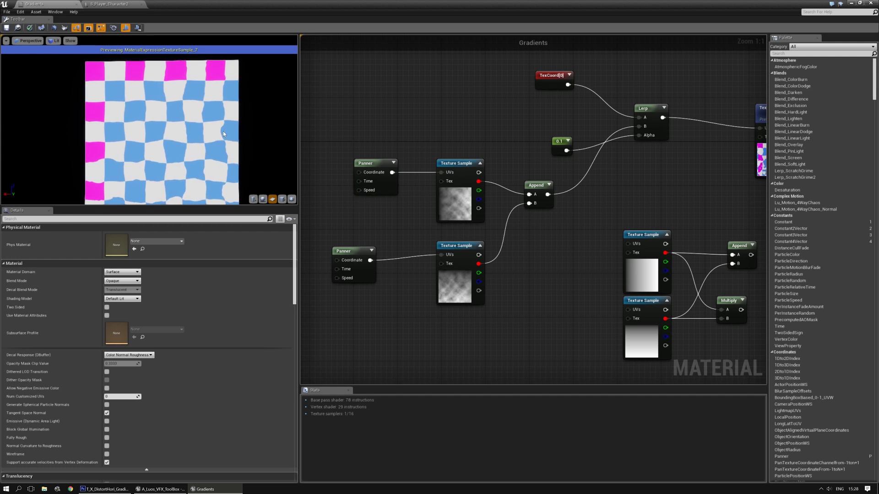
Step: Try 1, 0.2, 0 and 0.5 as the constant driving the Lerp's Alpha, and set it back to 0.1
right_click_drag(465, 134, 449, 145)
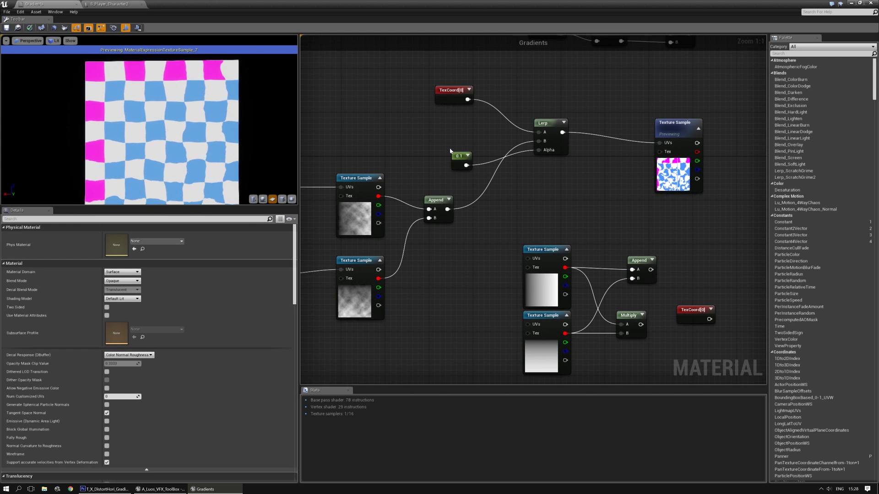
left_click(451, 150)
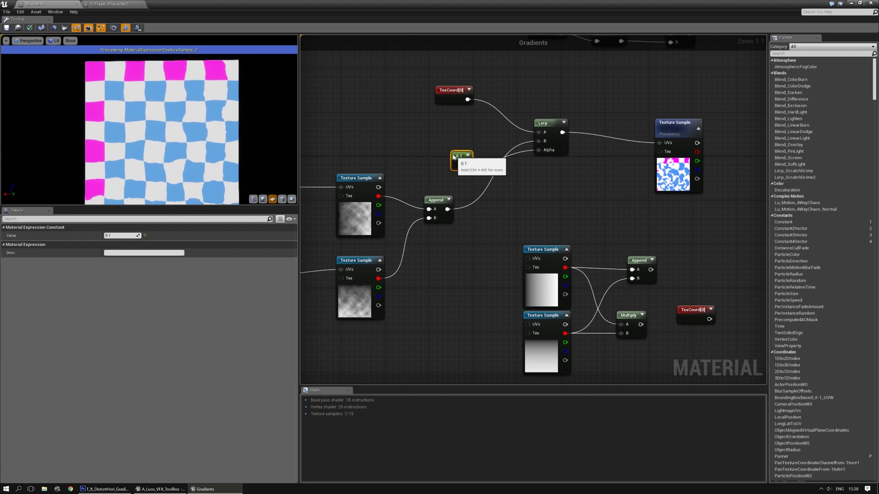
left_click(125, 236)
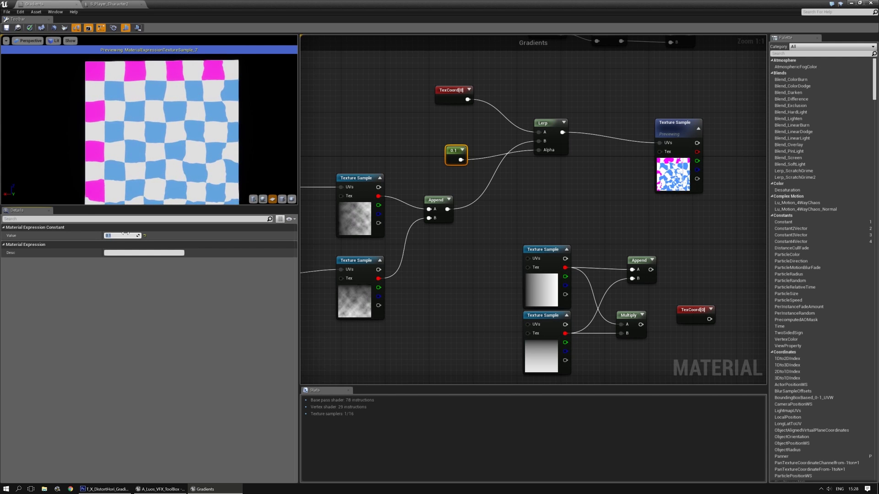
type("1")
key("Return")
type("0.2")
key("Return")
type("0")
key("Return")
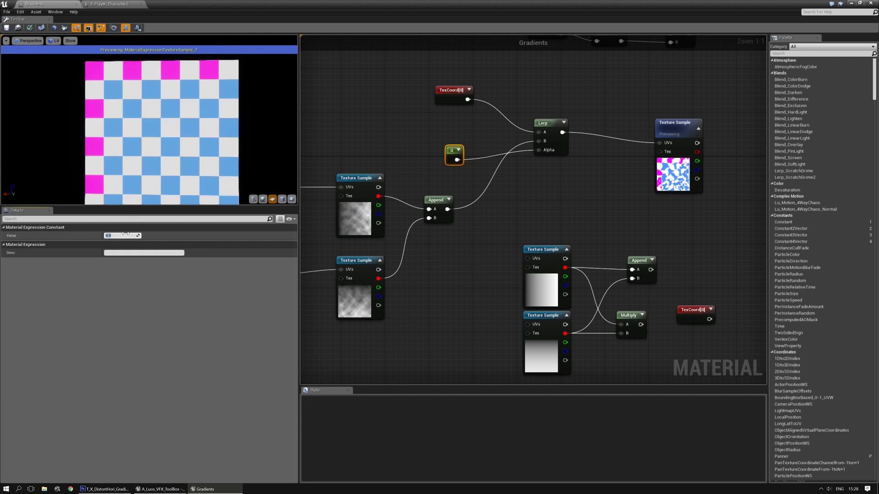
type("0.5")
key("Return")
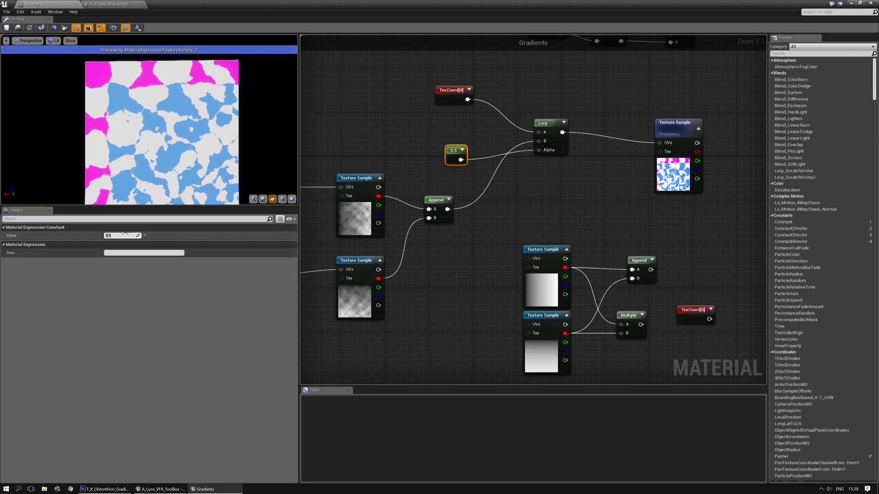
type("0.1")
key("Return")
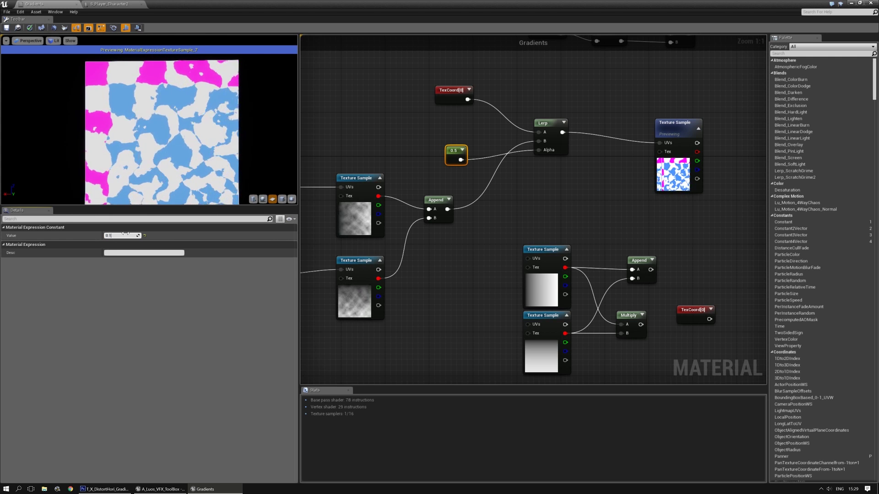
right_click_drag(422, 293, 469, 232)
left_click_drag(368, 128, 440, 258)
right_click_drag(493, 65, 440, 177)
left_click(443, 152)
left_click(534, 259)
right_click_drag(534, 258, 498, 199)
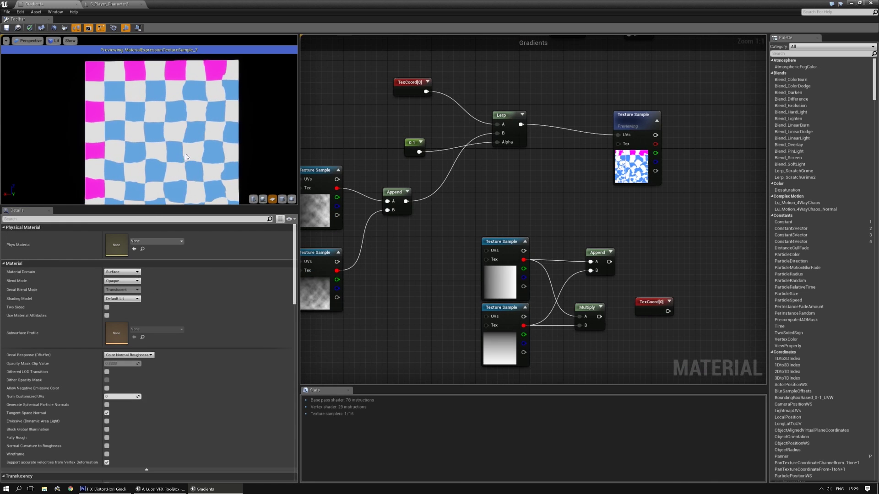
Step: Move the Texture Sample holding the tester texture to the free space above the upper noise sample
right_click_drag(414, 173, 529, 173)
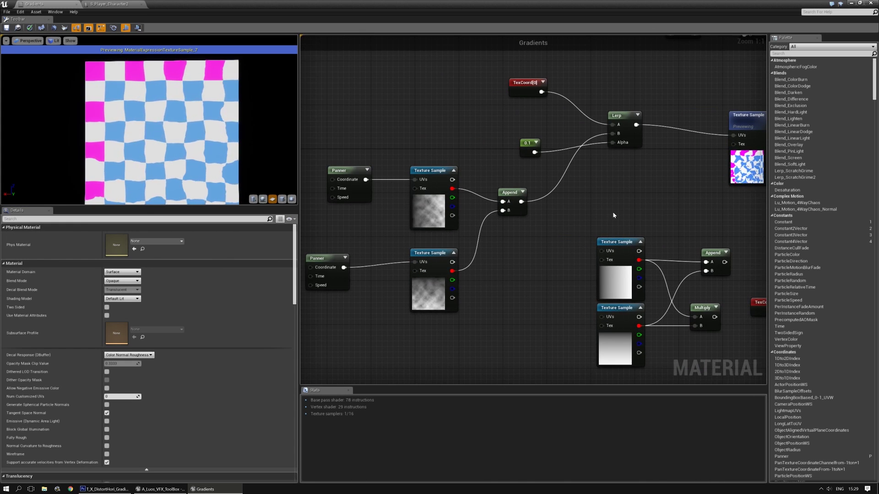
scroll(613, 215, "down", 2)
right_click_drag(614, 215, 517, 209)
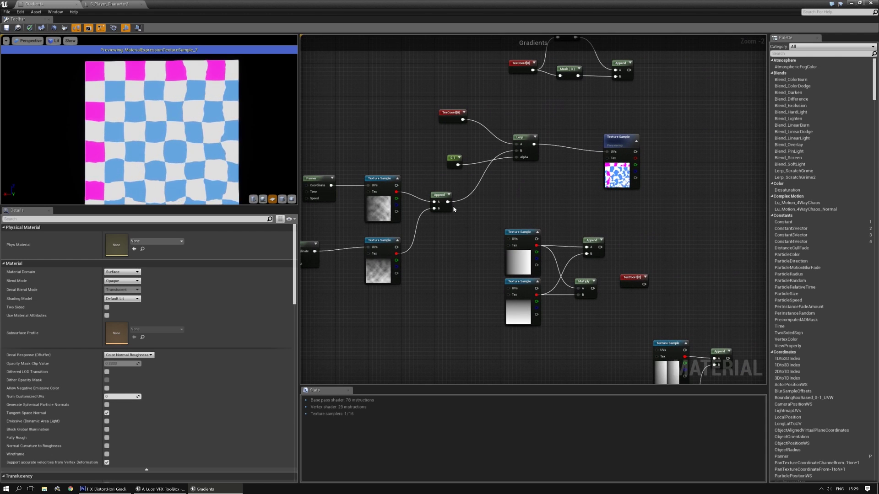
right_click_drag(463, 271, 452, 193)
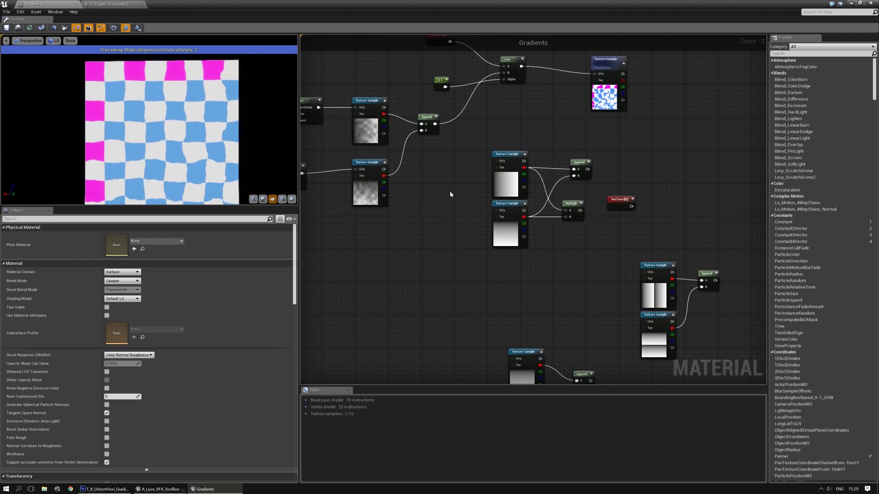
scroll(454, 193, "down", 2)
left_click_drag(731, 228, 413, 107)
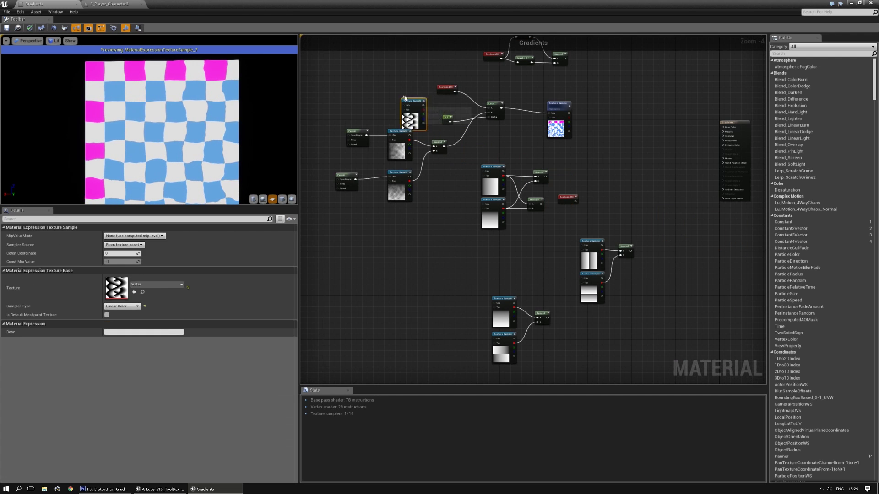
scroll(403, 114, "up", 4)
right_click_drag(406, 111, 464, 194)
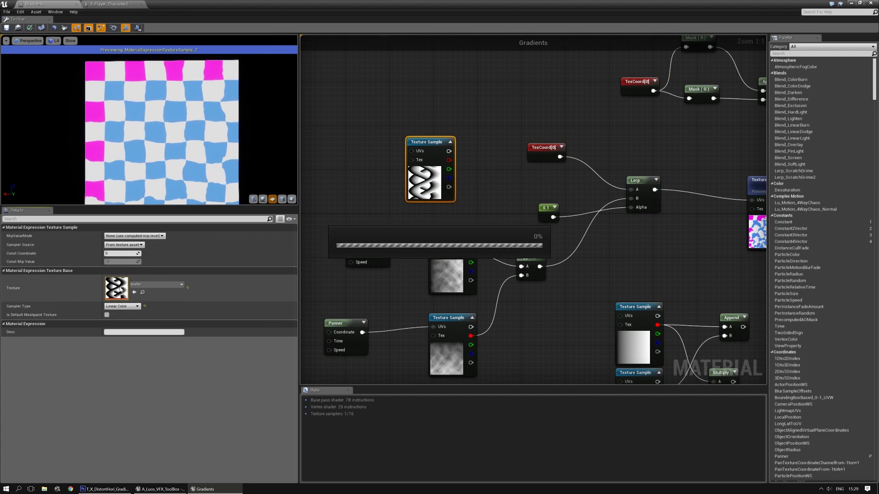
Step: Open the tester texture and hide its red, green and blue channels to inspect the alpha mask, and show them again
double_click(116, 286)
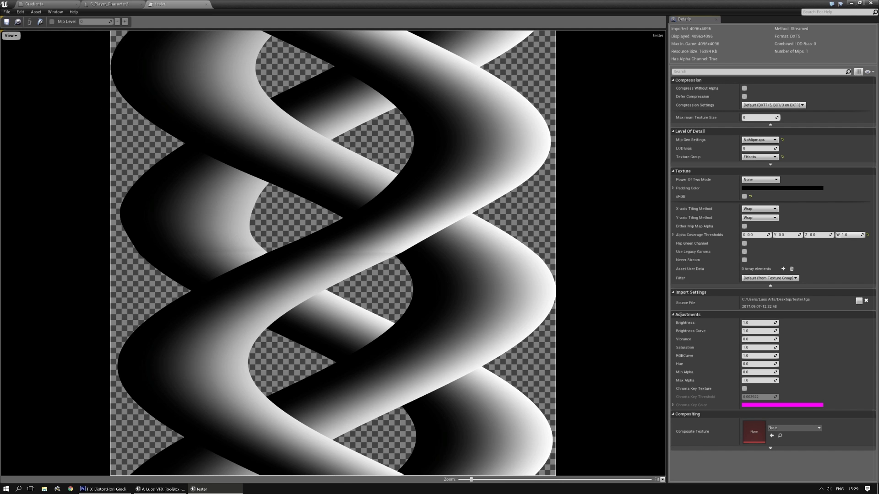
left_click(12, 38)
left_click(13, 49)
left_click(10, 36)
left_click(15, 57)
left_click(10, 36)
left_click(15, 65)
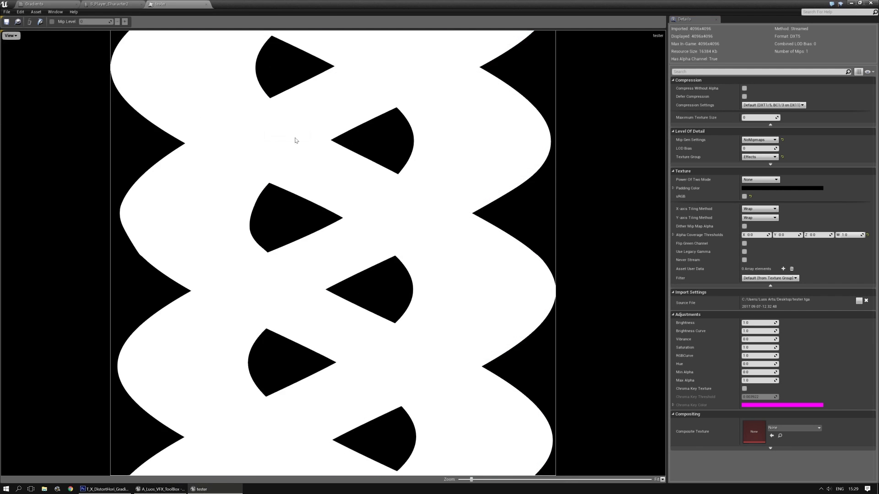
left_click(15, 36)
left_click(14, 49)
left_click(10, 36)
left_click(14, 57)
left_click(13, 37)
left_click(16, 65)
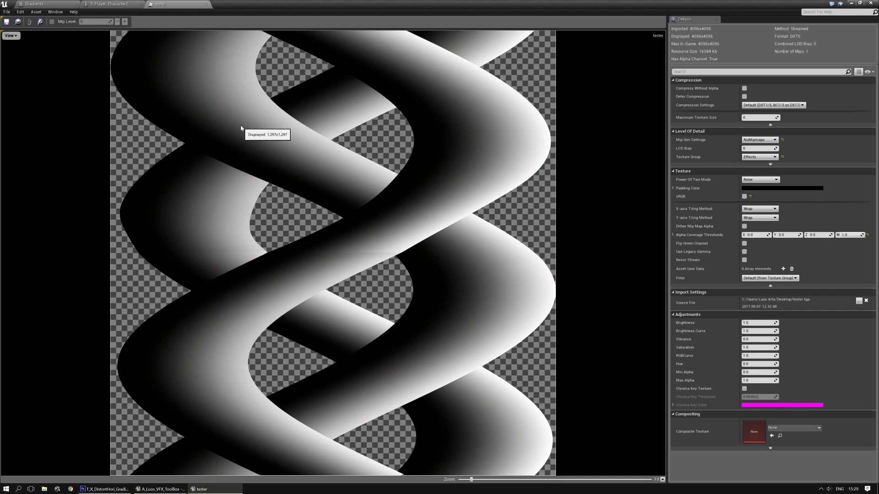
Step: Return to the Gradients material, place the tester sample beside the checkermap sample and connect its red channel to the checkermap's UVs
left_click(106, 4)
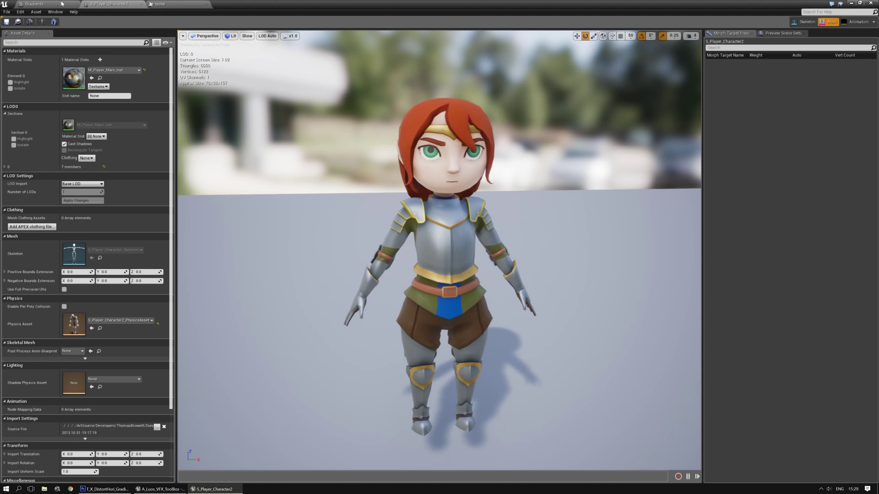
left_click(61, 4)
scroll(386, 156, "down", 1)
left_click_drag(386, 156, 608, 223)
right_click_drag(577, 223, 435, 208)
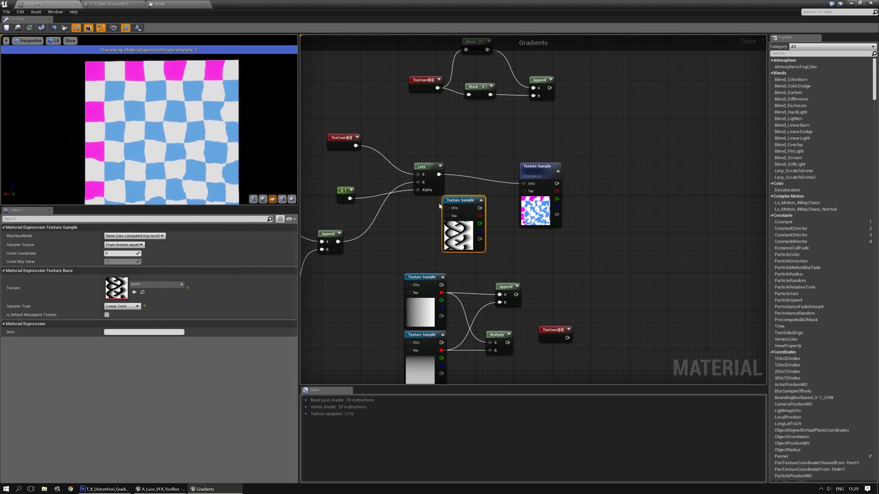
left_click_drag(465, 200, 541, 201)
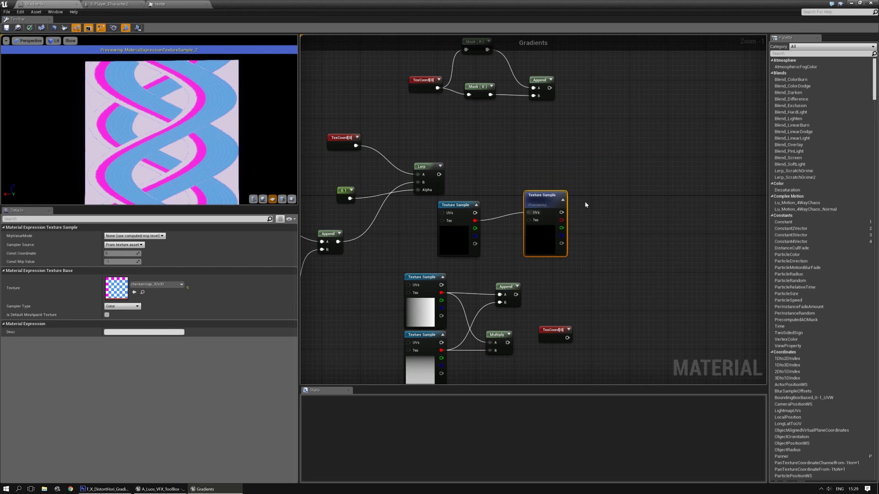
right_click_drag(590, 203, 579, 202)
scroll(154, 135, "down", 2)
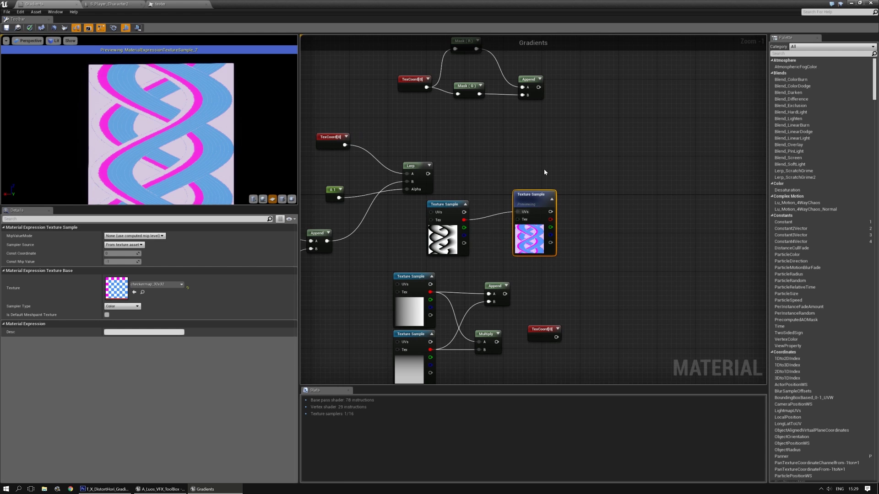
Step: Add a Multiply of the checkermap sample's colour and the tester sample's alpha, and preview it
right_click_drag(636, 268, 578, 191)
scroll(578, 191, "up", 1)
right_click_drag(605, 146, 578, 148)
left_click(578, 147)
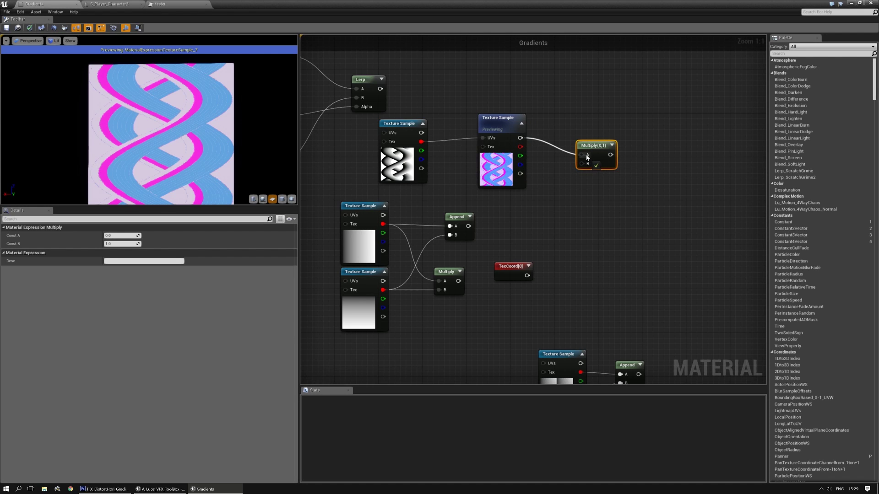
left_click_drag(587, 158, 587, 156)
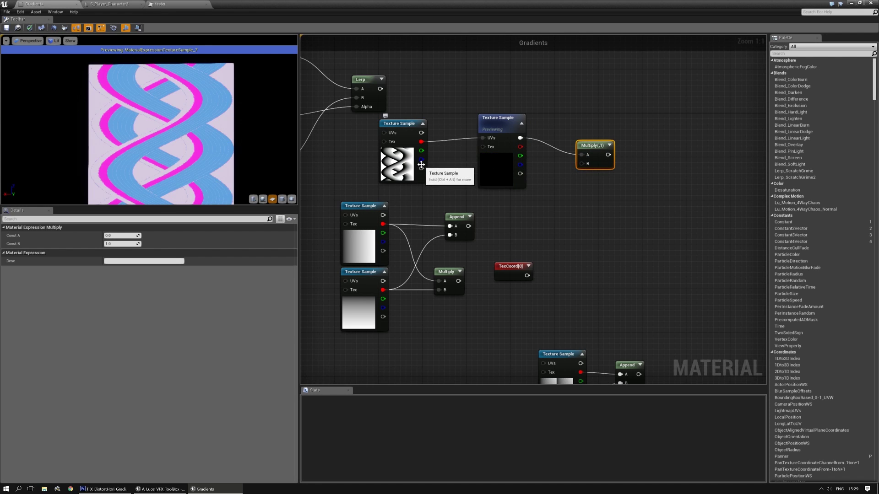
left_click_drag(583, 168, 583, 165)
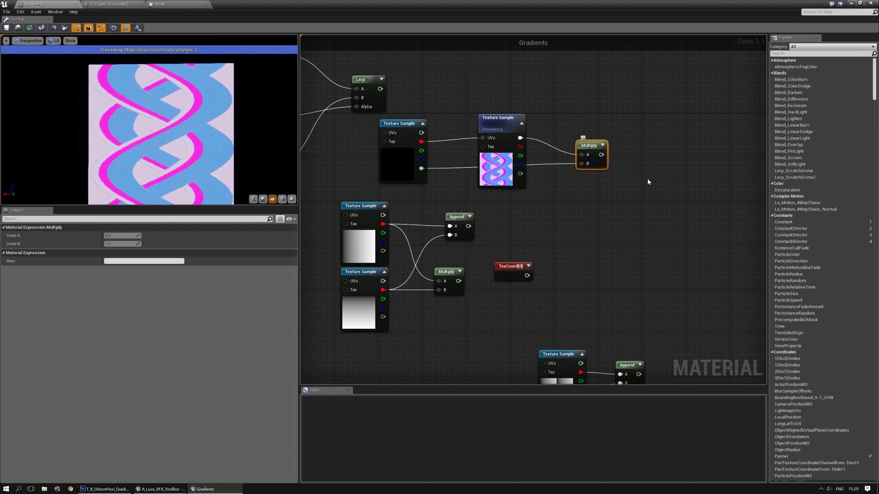
key("space")
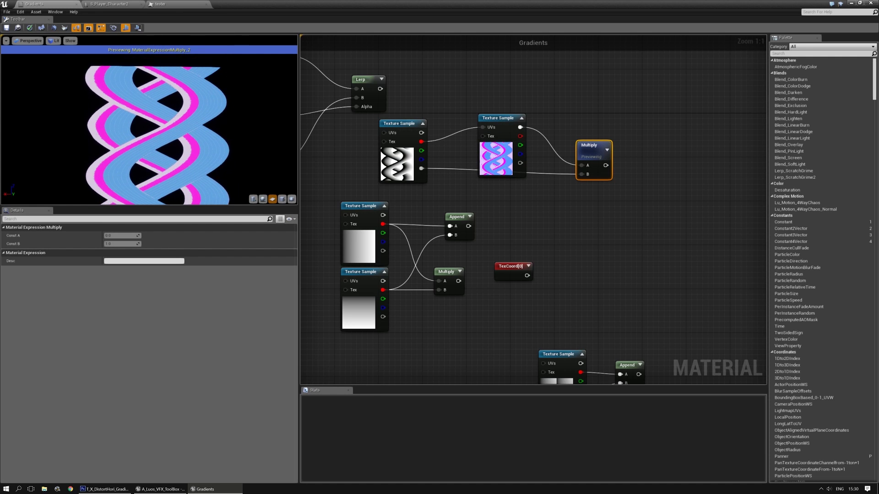
scroll(150, 128, "up", 3)
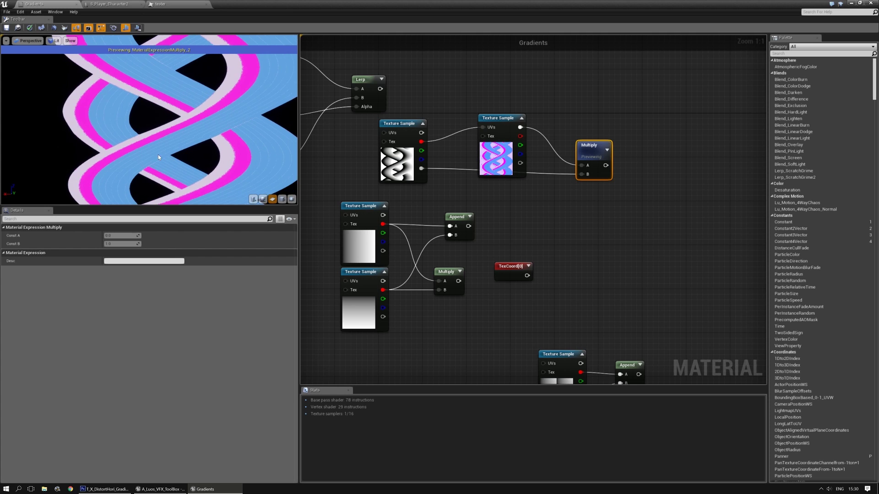
left_click_drag(150, 129, 94, 124)
right_click_drag(466, 216, 496, 214)
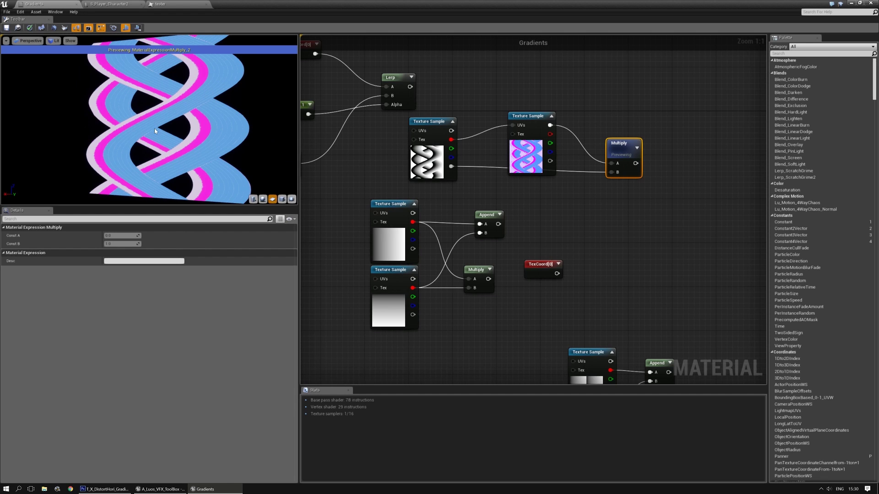
Step: Move the two plain gradient samples with their Append and Multiply nodes farther below the noise and tester nodes
scroll(608, 274, "down", 1)
right_click_drag(608, 274, 616, 202)
left_click_drag(387, 266, 387, 266)
left_click_drag(426, 169, 326, 270)
left_click(466, 210)
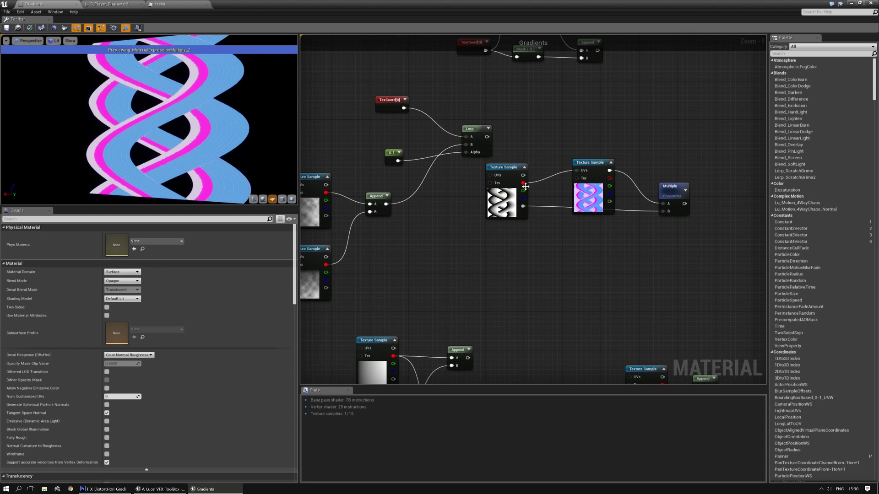
Step: Move the noise network with its Panners, Append, TexCoord, 0.1 constant and Lerp away from the tester sample
scroll(499, 193, "down", 2)
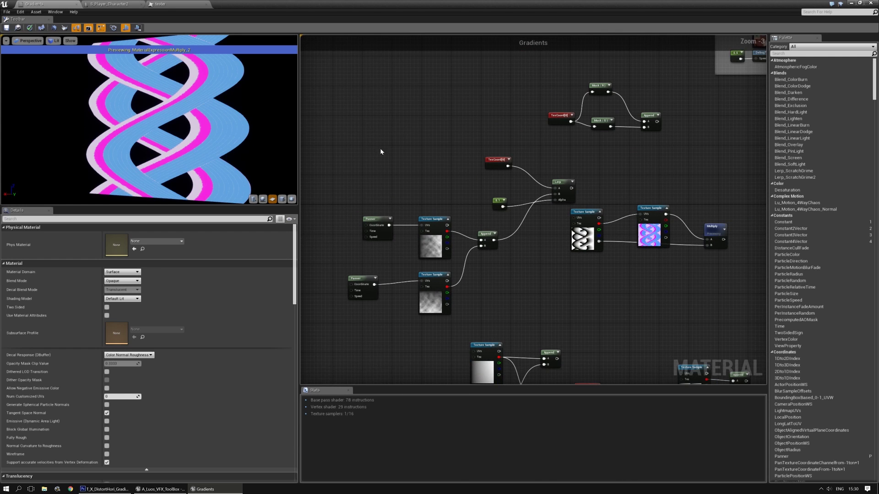
left_click_drag(525, 325, 526, 325)
left_click_drag(488, 235, 393, 231)
left_click(493, 187)
left_click_drag(557, 184, 507, 177)
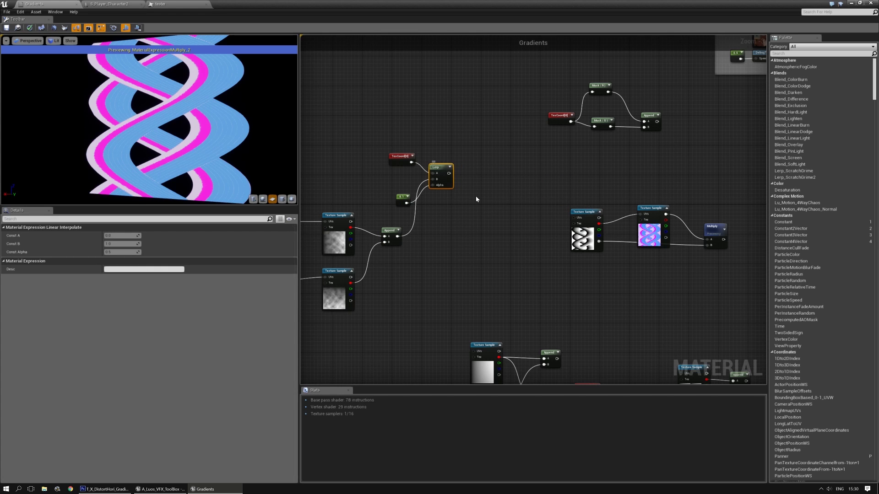
left_click(476, 199)
Step: Copy the TexCoord and Mask (R) nodes and paste them just above the tester sample
scroll(512, 226, "up", 3)
right_click_drag(489, 169, 464, 247)
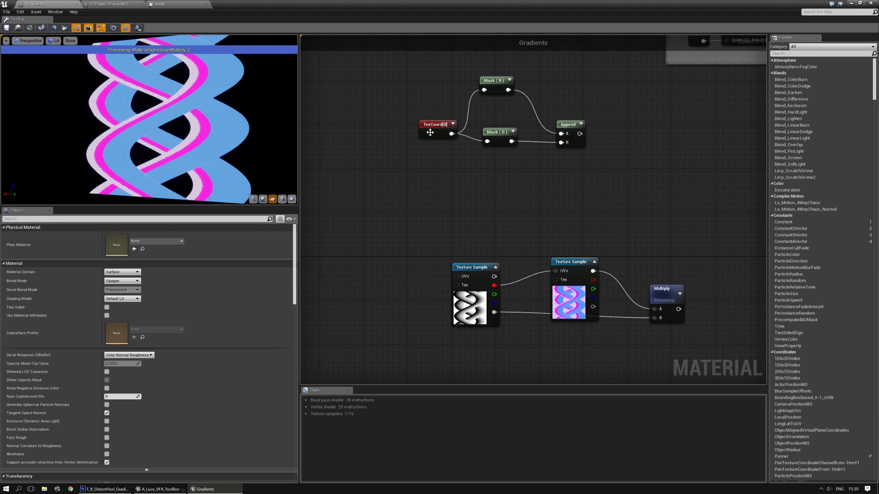
left_click(431, 132)
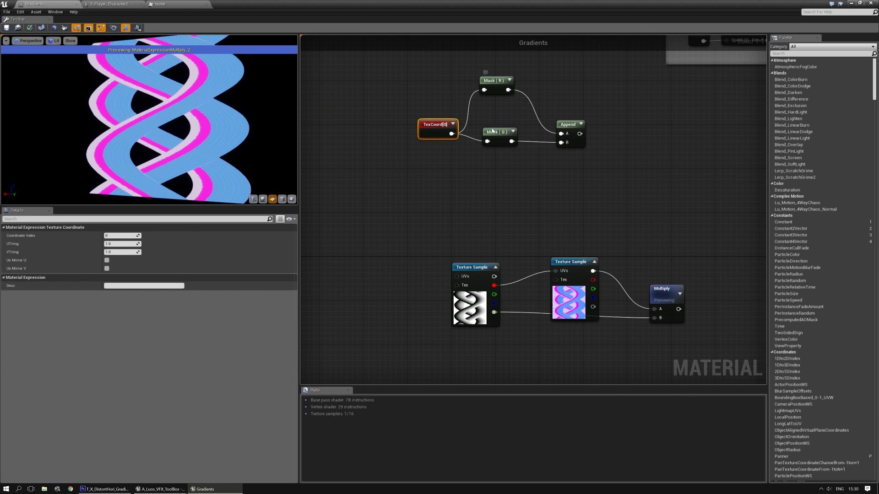
left_click(497, 84, "ctrl")
key("ctrl+c")
left_click(462, 216)
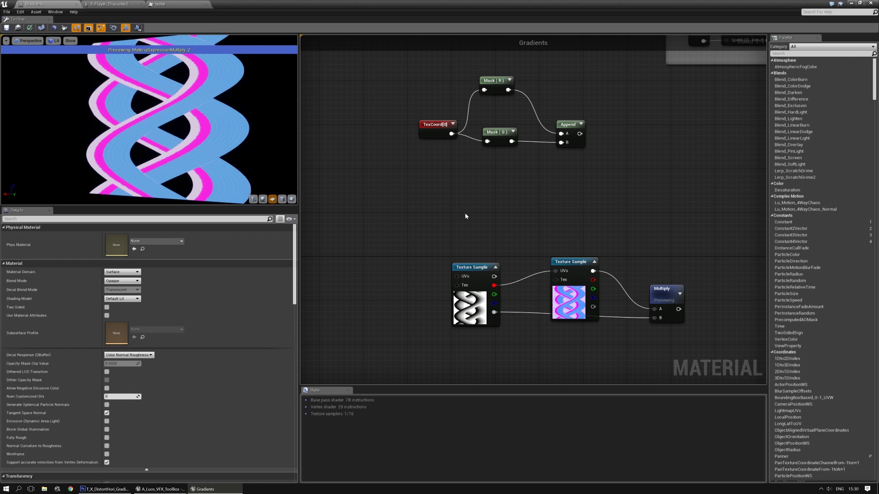
key("ctrl+v")
left_click(514, 191)
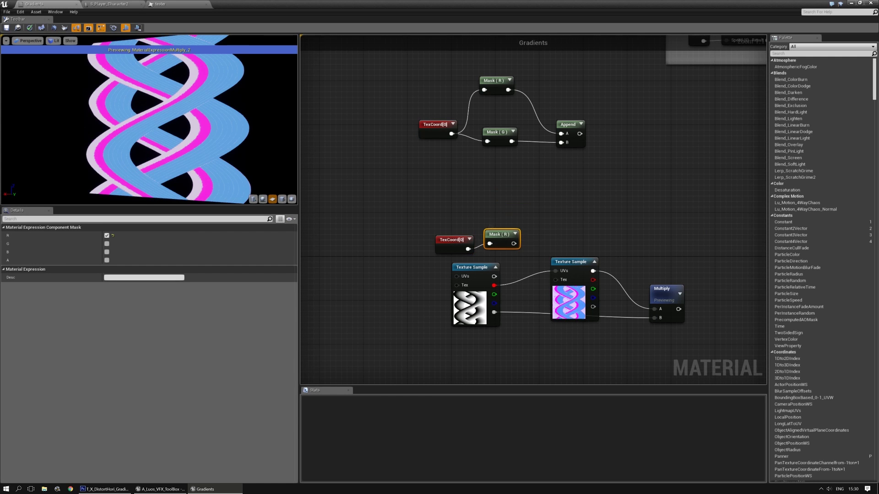
Step: Append Mask (R) as A with the tester sample's red channel as B, and feed the result to the checkermap's UVs
right_click_drag(569, 230, 565, 160)
left_click(437, 212)
right_click(502, 206)
type("ap")
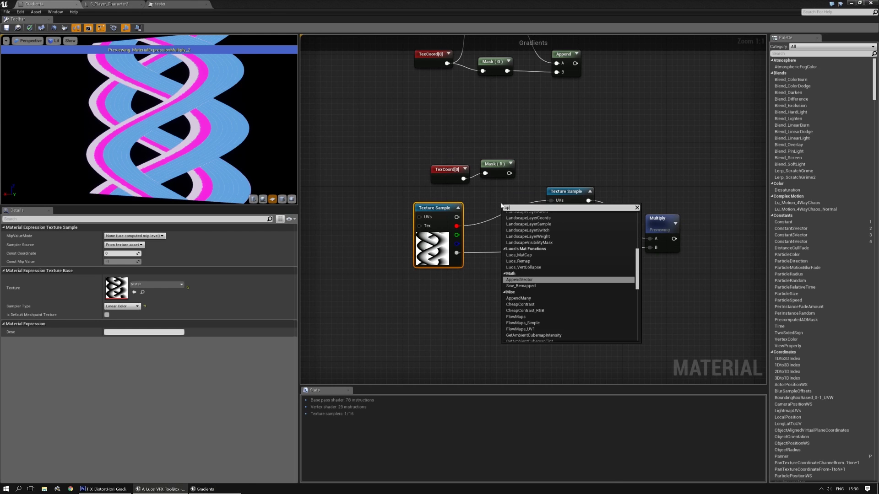
key("Return")
left_click_drag(503, 210, 507, 226)
left_click(579, 174)
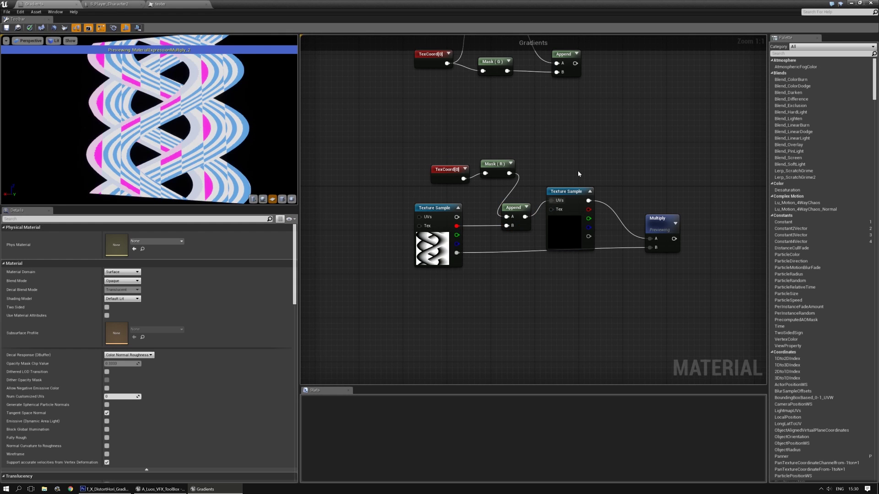
Step: Swap the Append inputs so the tester sample's red channel feeds A and the shifted TexCoord mask feeds B
left_click_drag(150, 155, 146, 152)
mouse_move(163, 136)
right_mouse_down()
mouse_move(167, 149)
mouse_move(160, 128)
right_mouse_up()
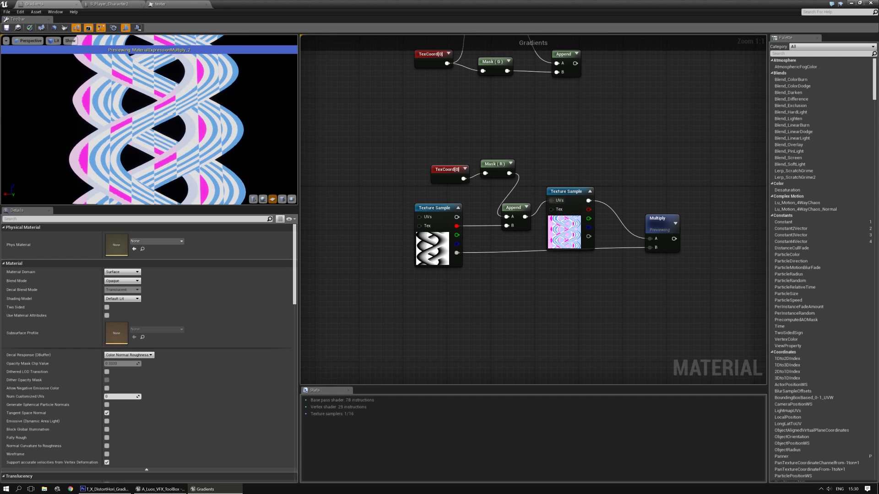
right_click_drag(447, 165, 457, 156)
left_click_drag(490, 135, 472, 165)
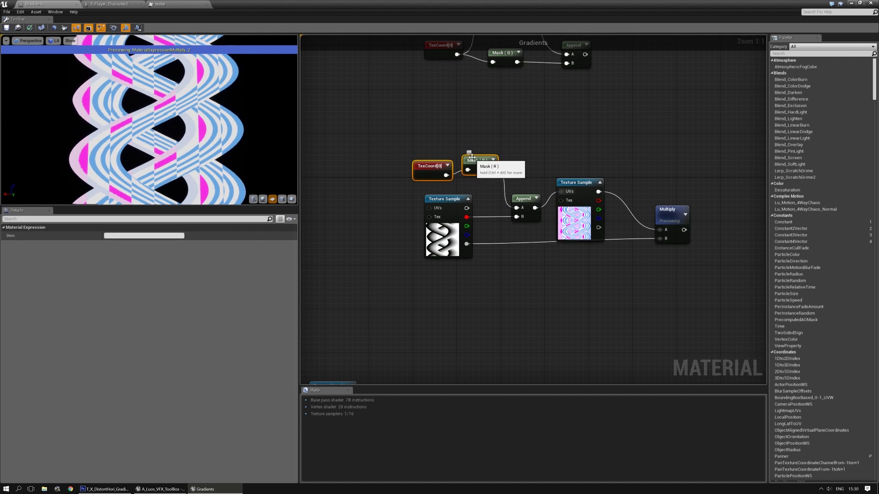
left_click(507, 205)
left_click_drag(516, 217, 517, 217, "ctrl")
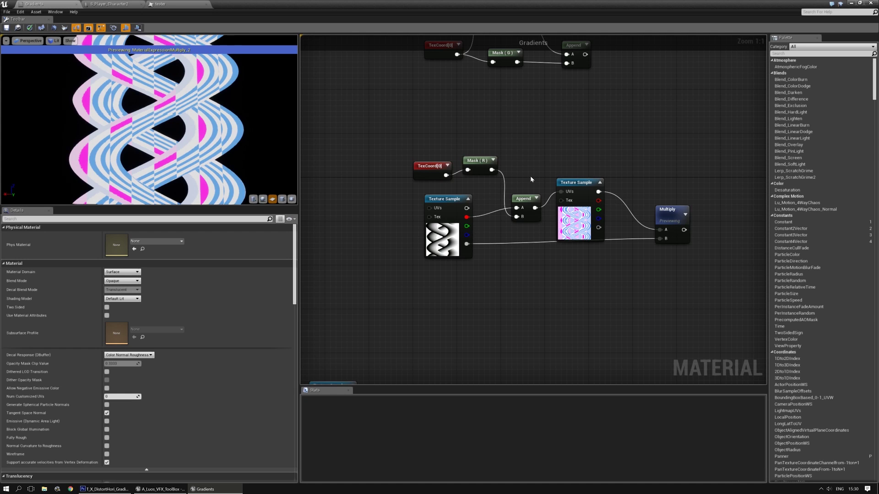
Step: Switch the mask above the tester sample from the R channel to the G channel
left_click(483, 166)
left_click(106, 235)
left_click(107, 244)
left_click(400, 130)
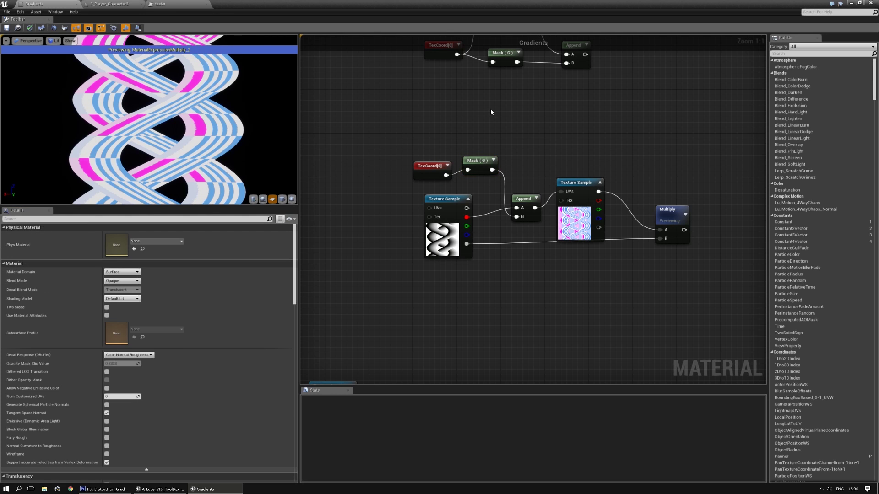
Step: Tidy the tester sample, its TexCoord and the Append node into line with Mask (G)
right_click_drag(544, 112, 520, 139)
left_click_drag(420, 228, 415, 222)
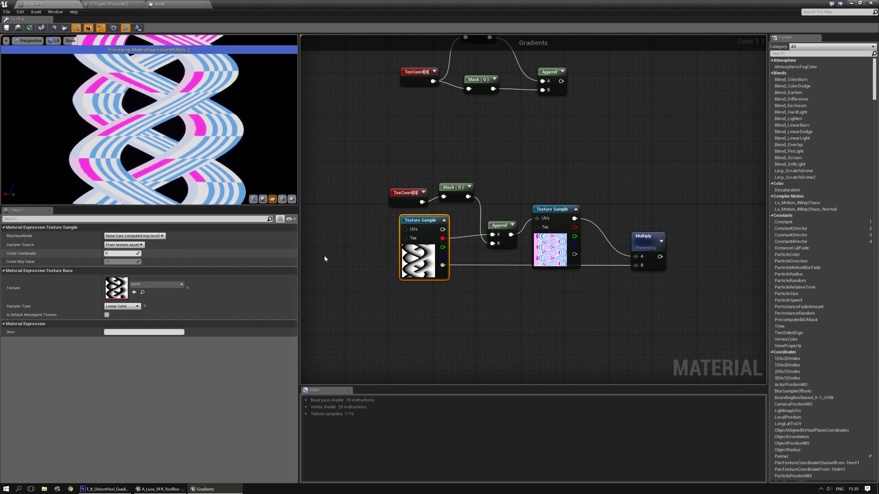
left_click_drag(498, 226, 492, 226)
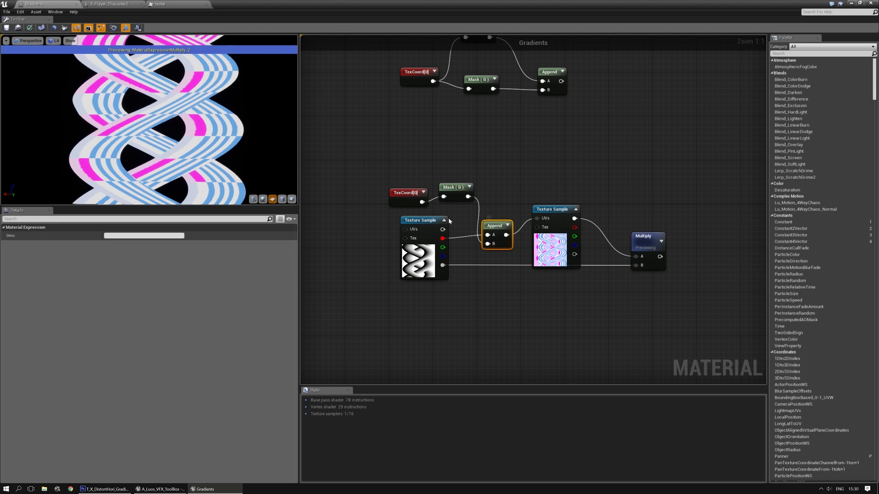
left_click(408, 193)
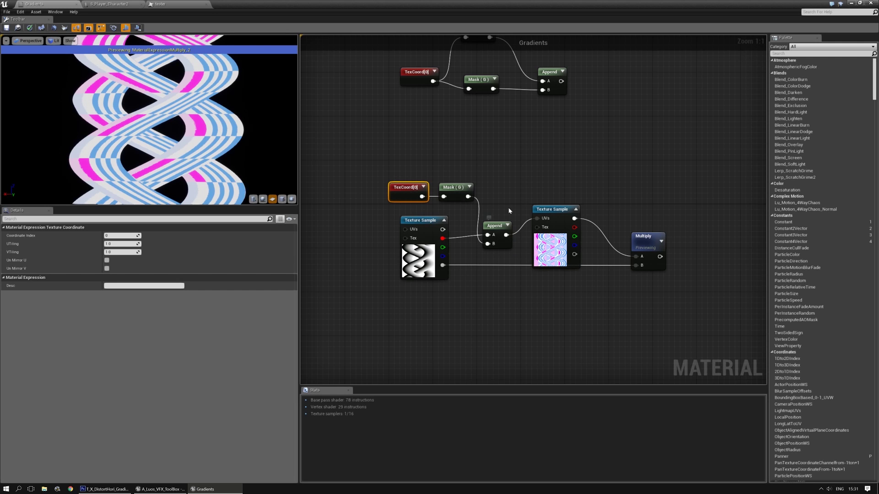
left_click(500, 224)
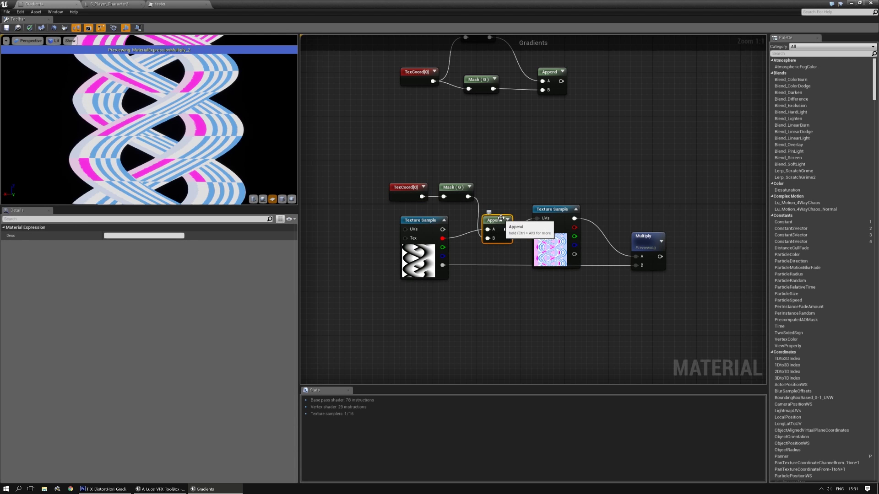
Step: Preview the Append's combined UV gradient on the plane, and return the preview to the Multiply node
key("space")
scroll(183, 124, "down", 3)
mouse_move(184, 124)
left_mouse_down()
mouse_move(158, 126)
mouse_move(183, 124)
left_mouse_up()
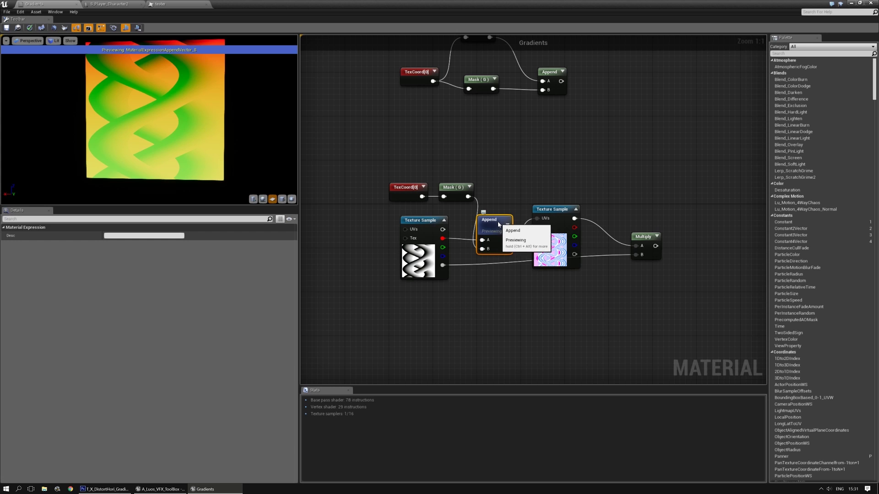
left_click(567, 214)
left_click(646, 237)
key("space")
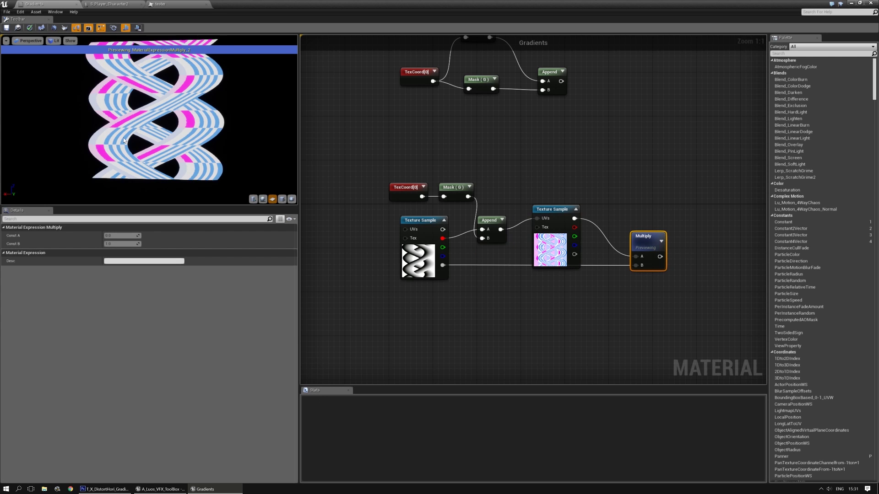
Step: Add a Panner beside the tester sample and connect it to the sample's UVs
right_click_drag(374, 218, 411, 225)
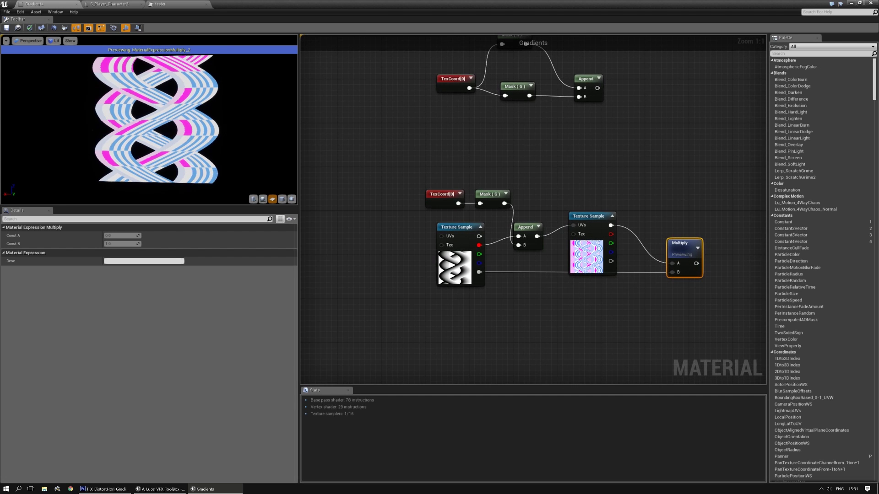
left_click_drag(193, 138, 118, 138)
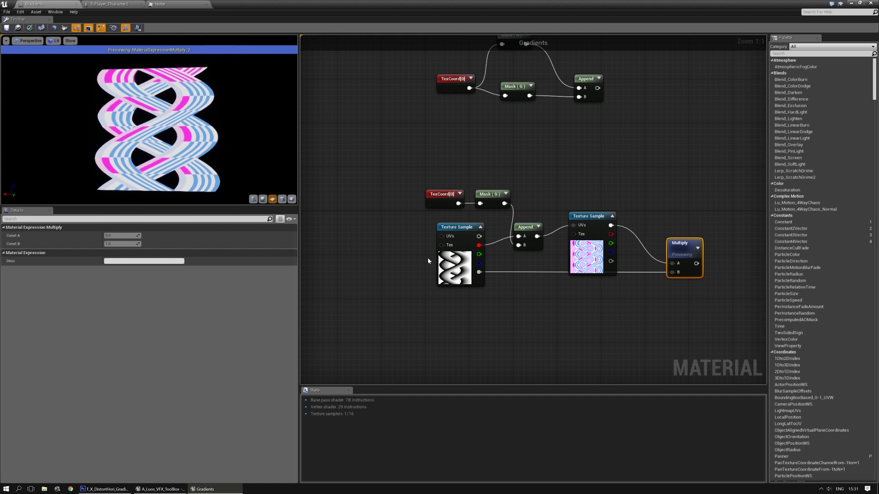
right_click(413, 255)
type("panner")
key("Return")
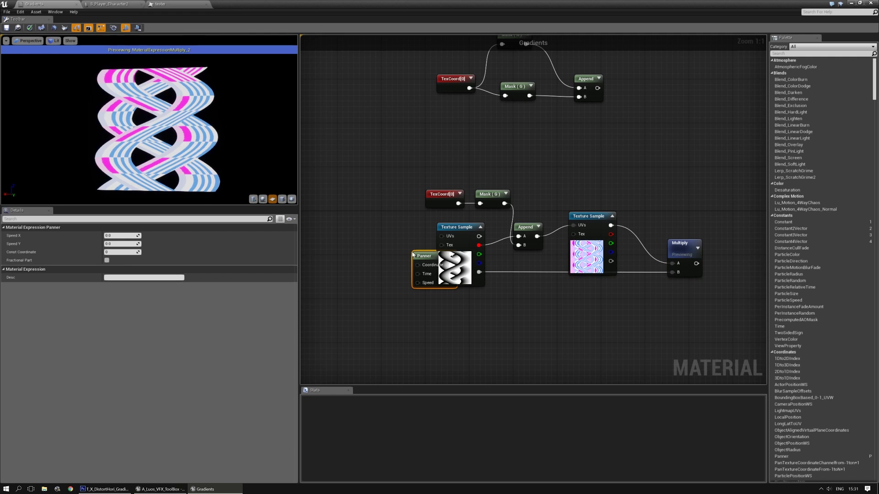
left_click_drag(415, 260, 361, 249)
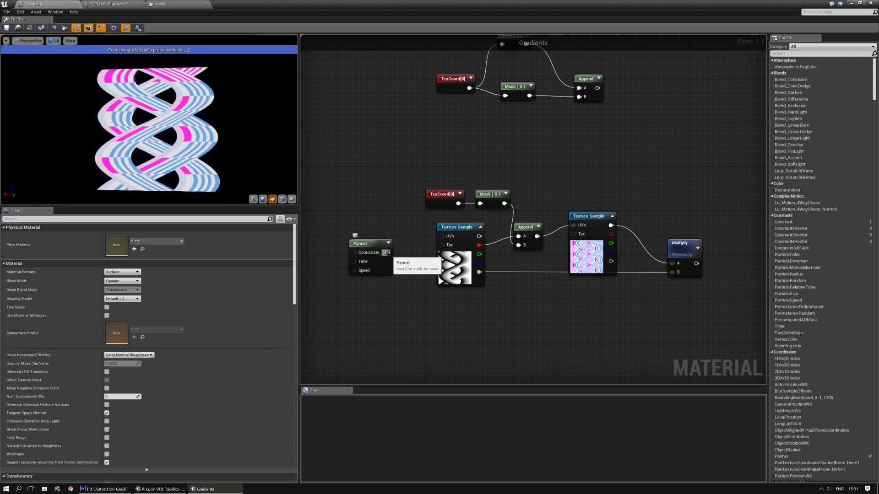
left_click_drag(451, 245, 442, 237)
left_click_drag(381, 243, 392, 238)
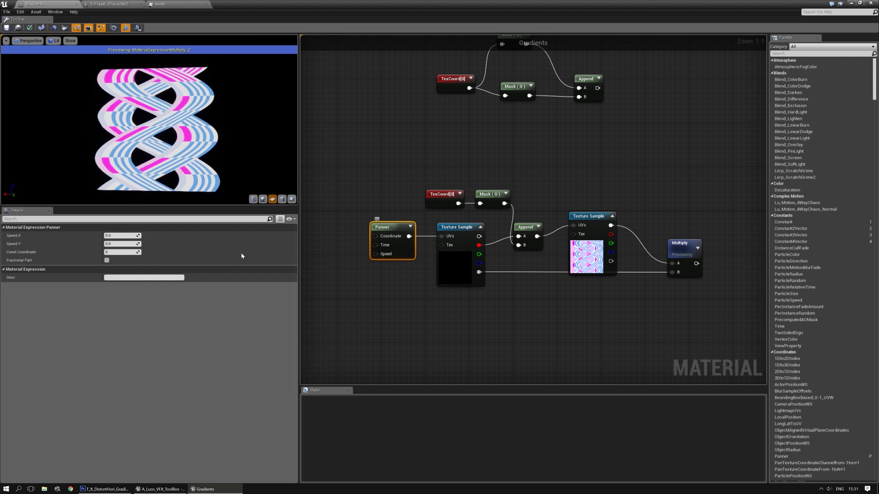
Step: Set the new Panner's Speed Y to -0.25
type("0.1")
key("Return")
key("BackSpace")
type("-0.25")
key("Return")
scroll(176, 143, "up", 2)
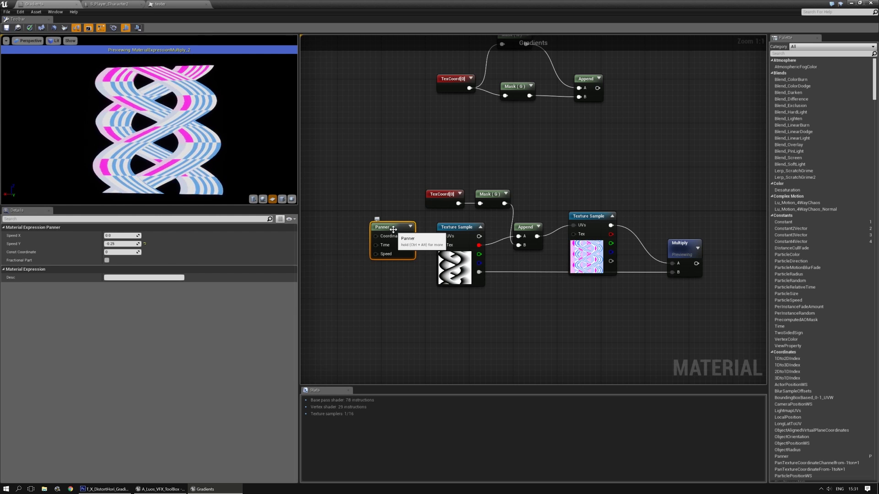
Step: Try VTiling values 2, 4, 0.1 and 0.2 on the TexCoord feeding Mask (G), and restore it to 1
left_click(442, 195)
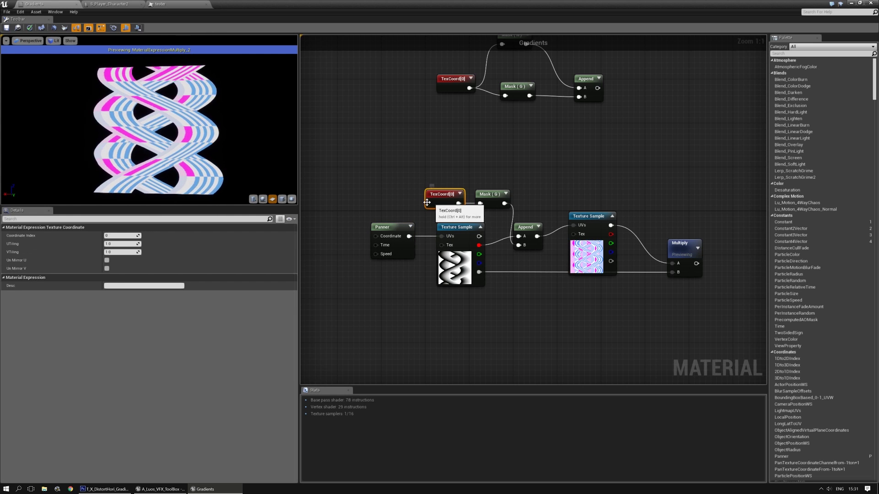
left_click(120, 252)
type("2")
key("Return")
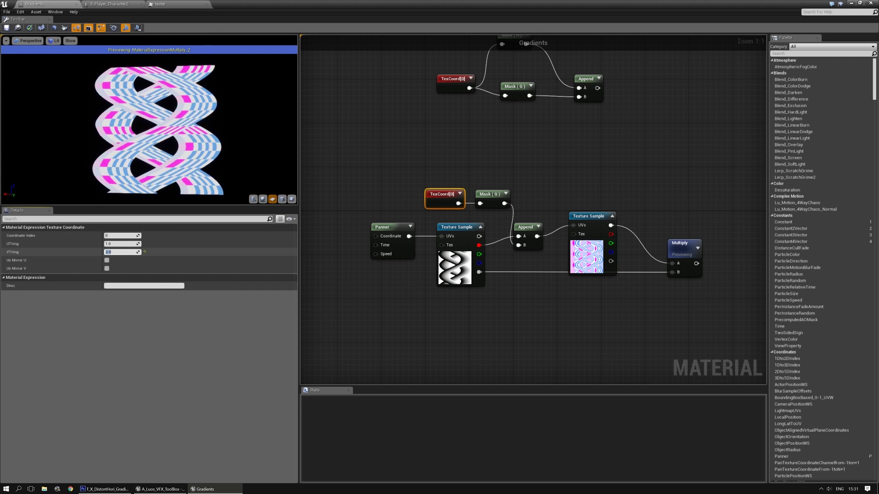
type("4")
key("Return")
type("0.1")
key("Return")
type("0.2")
key("Return")
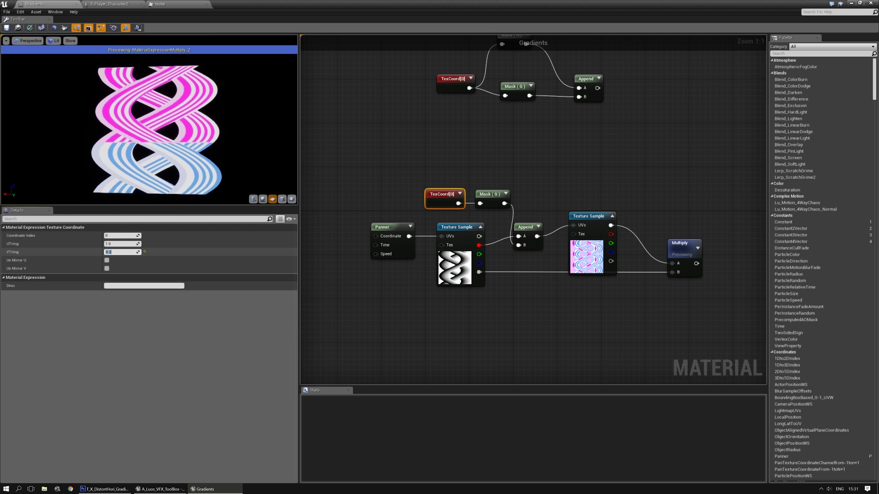
type("1")
key("Return")
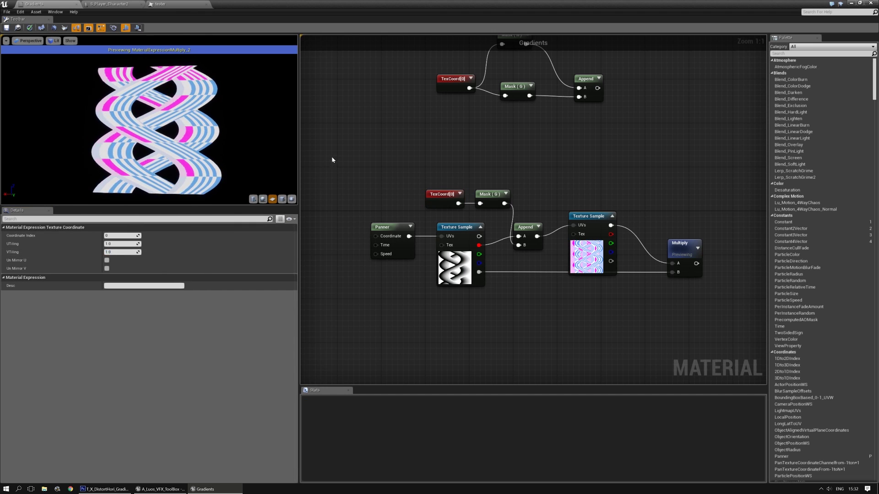
Step: Spread the noise Lerp away from its inputs and delete the TexCoord connected to its A input
left_click(331, 157)
right_click_drag(359, 166, 639, 246)
scroll(638, 245, "down", 3)
right_click_drag(600, 285, 571, 207)
scroll(571, 207, "up", 3)
right_click_drag(616, 169, 526, 177)
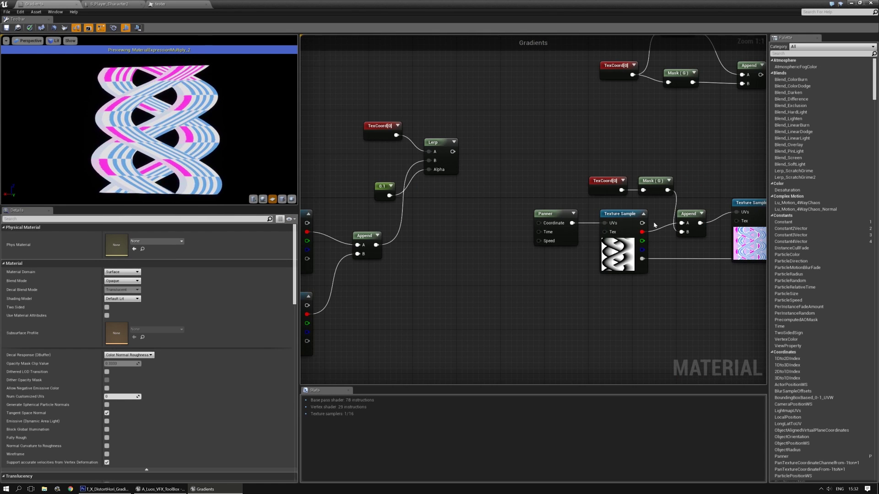
right_click_drag(669, 217, 623, 203)
left_click(712, 197)
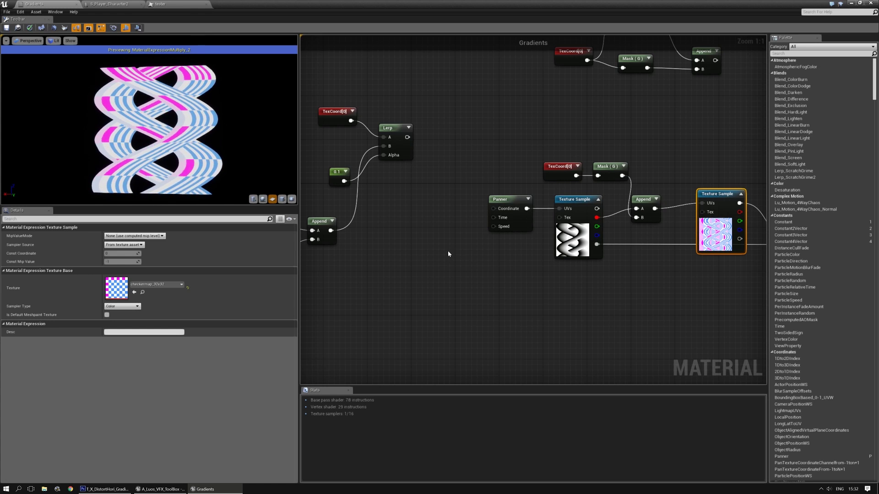
right_click_drag(455, 254, 492, 240)
left_click(421, 172)
left_click_drag(421, 113, 497, 101)
scroll(443, 215, "down", 2)
left_click(430, 191)
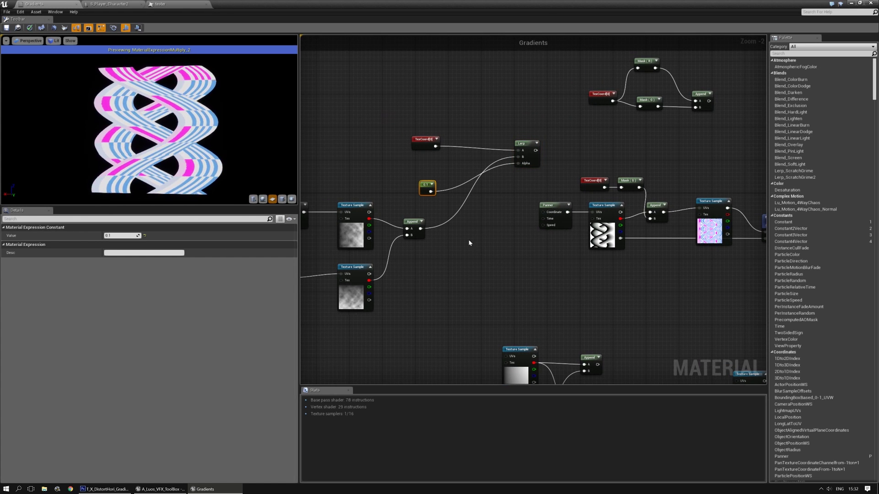
left_click(405, 176)
right_click_drag(400, 207, 475, 197)
left_click_drag(490, 118, 518, 143)
key("Delete")
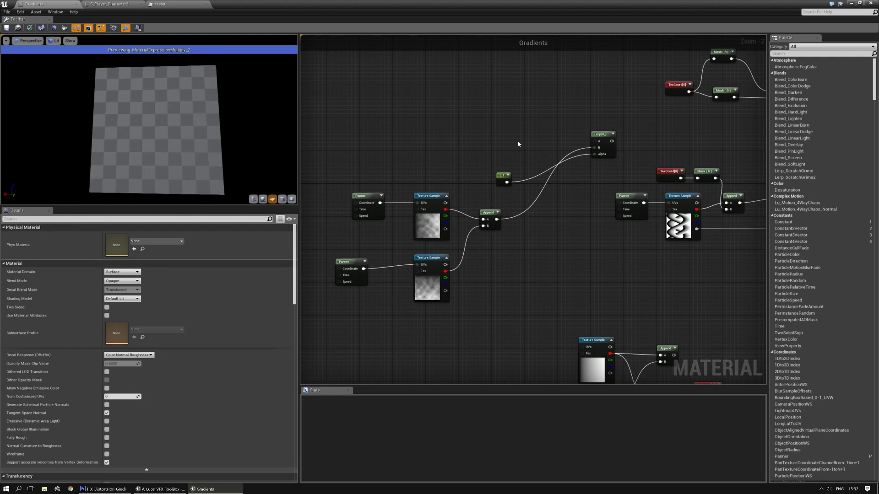
Step: Move the Lerp and its 0.1 constant right beside the noise Append node
scroll(517, 145, "down", 2)
left_click_drag(386, 111, 527, 253)
left_click(528, 253)
scroll(577, 143, "up", 2)
left_click_drag(577, 143, 564, 164)
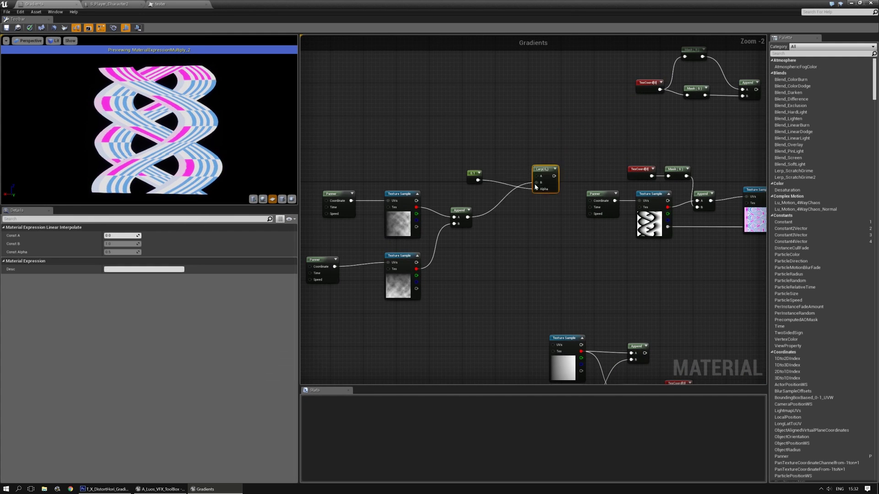
left_click_drag(467, 175, 470, 219)
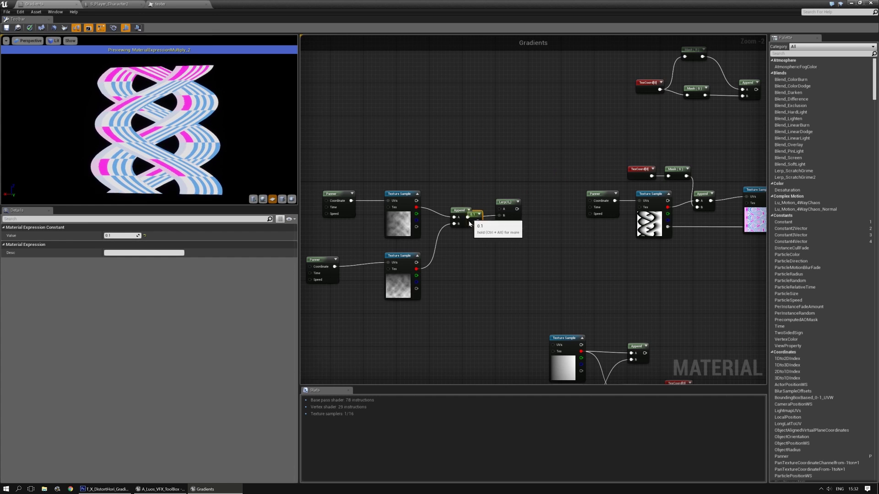
left_click(504, 242)
Step: Move the checkermap sample and the Multiply node farther from the tester's Append to make room
right_click_drag(608, 249, 409, 222)
left_click_drag(686, 142, 506, 213)
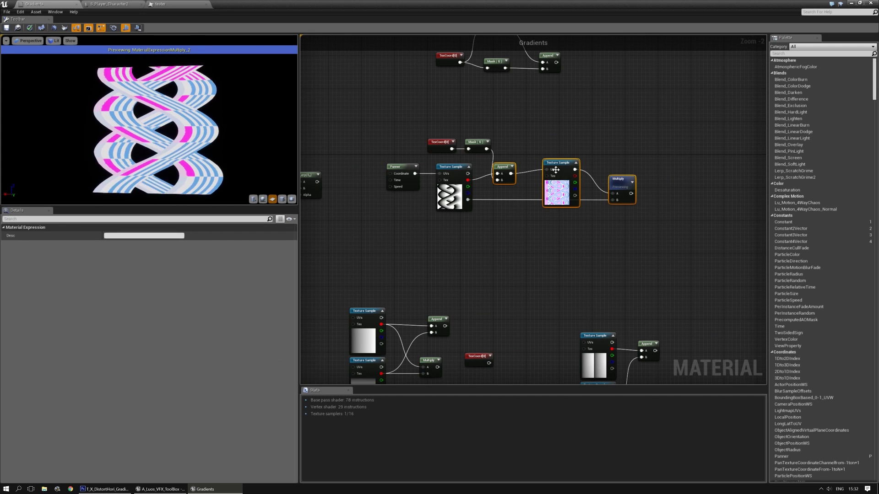
left_click_drag(607, 131, 672, 151)
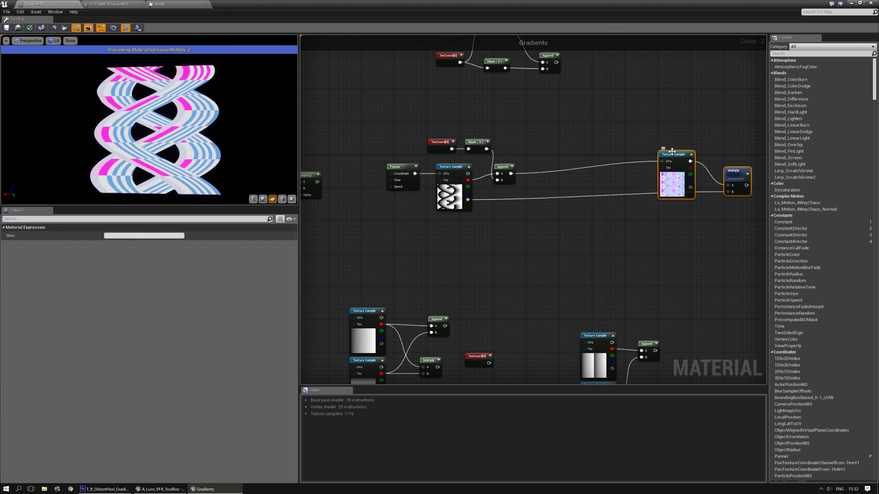
left_click(568, 224)
Step: Move the whole noise network with its Panners, Append, constant and Lerp underneath the tester sample
right_click_drag(543, 229, 676, 204)
scroll(464, 199, "down", 1)
right_click_drag(464, 199, 580, 176)
left_click_drag(340, 94, 591, 203)
right_click_drag(592, 205, 381, 221)
left_click_drag(344, 149, 618, 205)
left_click(495, 297)
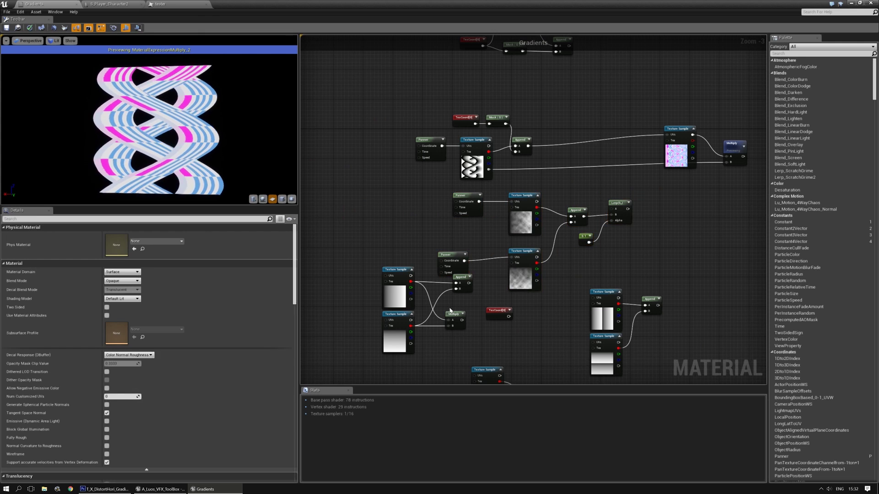
Step: Delete the leftover plain gradient samples with their Append and Multiply nodes and the unused TexCoord
left_click_drag(480, 335, 480, 335)
key("Delete")
left_click(498, 312)
key("Delete")
left_click_drag(587, 280, 658, 333)
key("Delete")
Step: Connect the tester's Append to the noise Lerp's A, and the Lerp's output to the checkermap's UVs
scroll(648, 277, "up", 2)
right_click_drag(634, 251, 563, 340)
left_click_drag(537, 266, 521, 266)
left_click(475, 222)
left_click_drag(420, 195, 430, 196)
left_click_drag(516, 277, 599, 180)
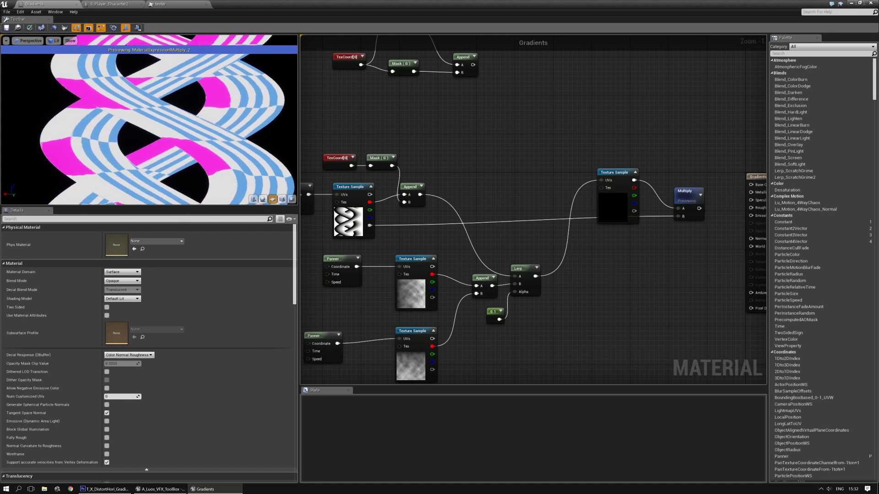
Step: Set the constant driving the Lerp's alpha to 0.4
right_click_drag(137, 119, 138, 120)
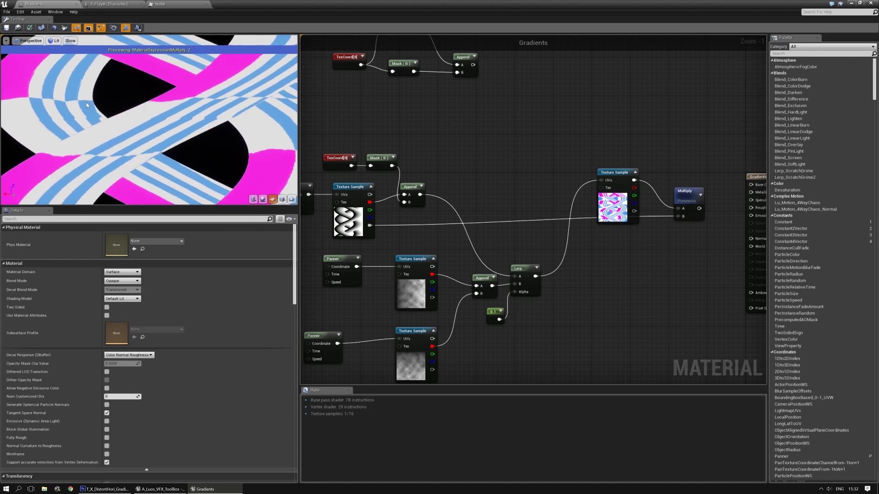
right_click_drag(495, 316, 527, 259)
left_click(526, 258)
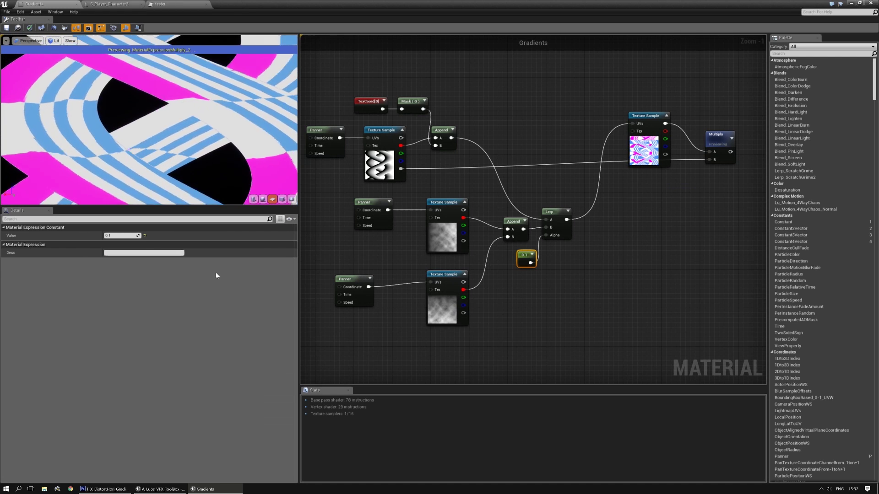
left_click(131, 235)
type("0.4")
key("Return")
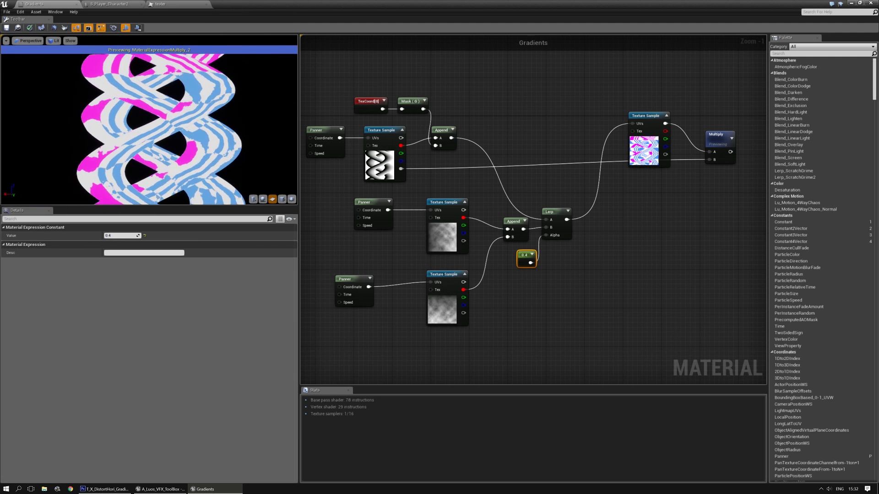
Step: Reconnect the tester's Append directly to the checkermap's UVs, bypassing the noise Lerp
right_click_drag(605, 257, 618, 252)
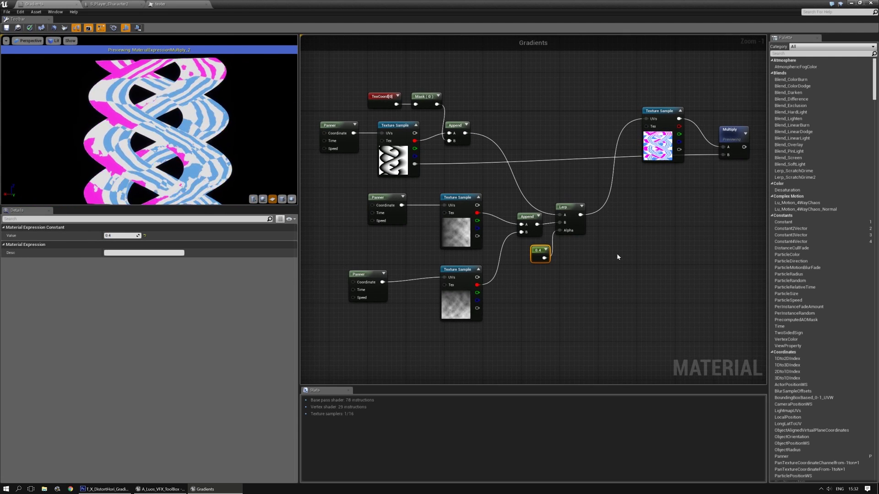
left_click_drag(579, 217, 473, 137)
left_click_drag(642, 118, 644, 118)
Step: Move the noise network with its Lerp and 0.4 constant back to below the tester sample's Panner
right_click_drag(586, 165, 735, 154)
right_click_drag(732, 317, 683, 306)
left_click_drag(688, 310, 450, 187)
left_click_drag(666, 186, 445, 190)
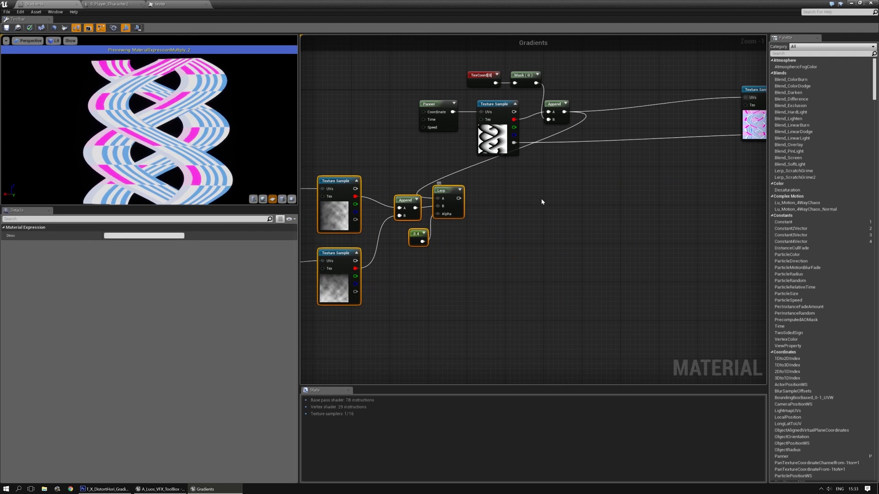
Step: Connect the noise Lerp's output to the Coordinate input of the Panner feeding the tester's gradient texture sample
left_click(541, 198)
right_click_drag(527, 185, 539, 235)
scroll(538, 235, "up", 1)
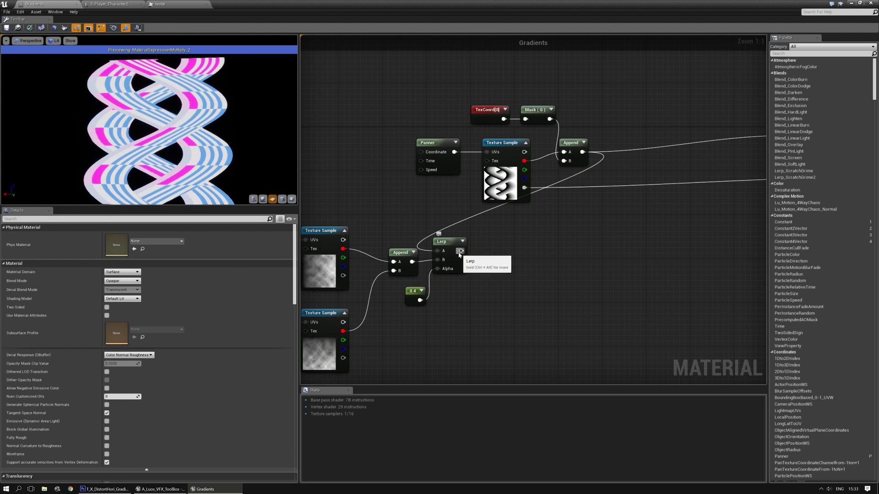
right_click_drag(459, 254, 536, 254)
left_click_drag(539, 250, 512, 211)
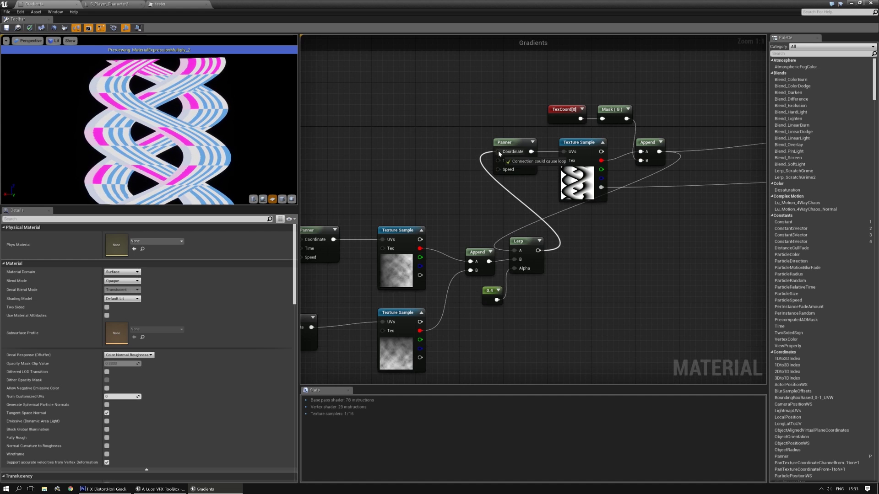
left_click_drag(499, 154, 498, 152)
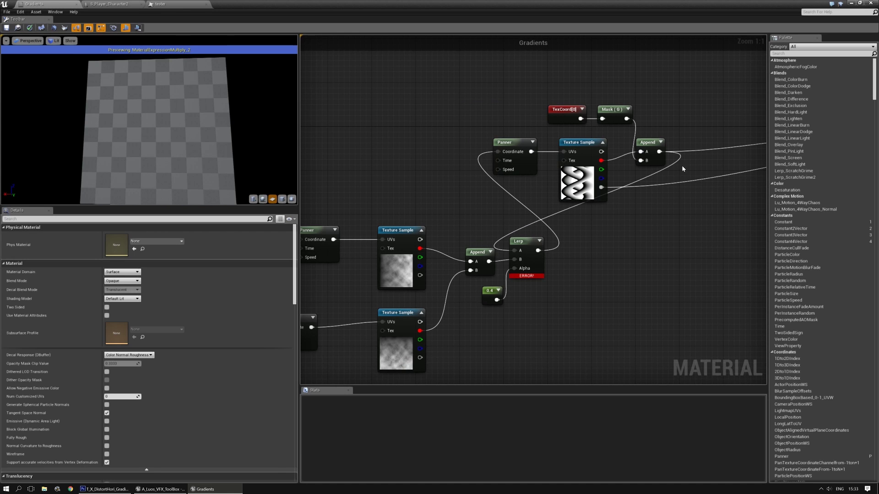
Step: Duplicate the TexCoord node beside the noise network and connect the copy to the Lerp's A in place of the tester's Append
left_click(563, 117)
key("ctrl+w")
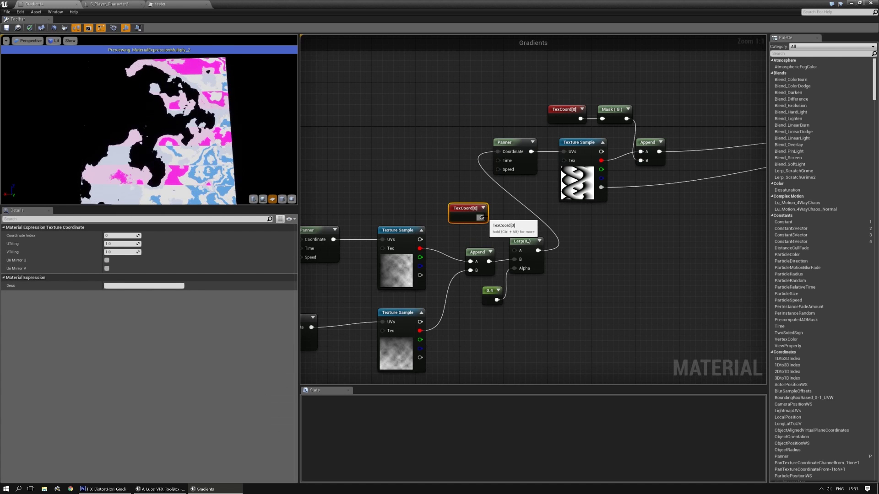
left_click_drag(515, 249, 515, 251)
left_click(625, 264)
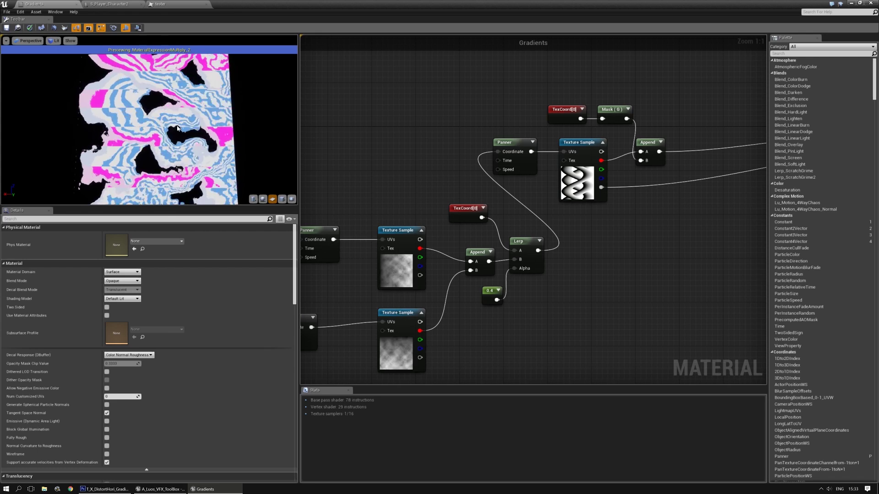
Step: Try 0.2 for the constant driving the noise Lerp's alpha and settle on 0.5
left_click(484, 294)
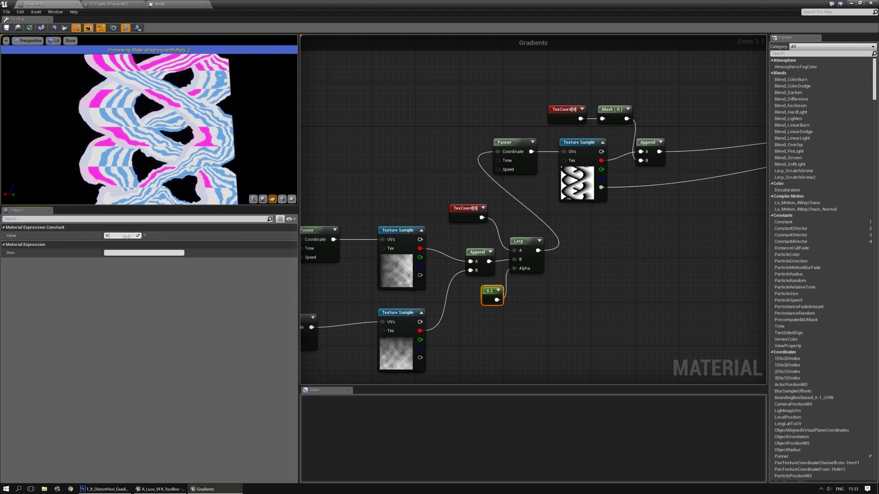
left_click_drag(149, 123, 165, 108)
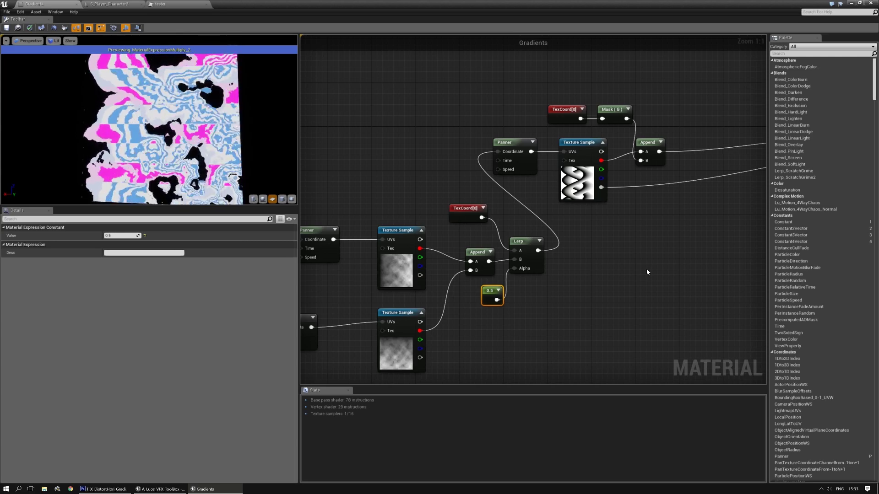
Step: Review the node network from the noise samples through the gradient sample to the checkermap and Multiply, including the neighbouring gradient examples
right_click_drag(663, 270, 510, 328)
scroll(420, 299, "down", 2)
right_click_drag(579, 194, 513, 234)
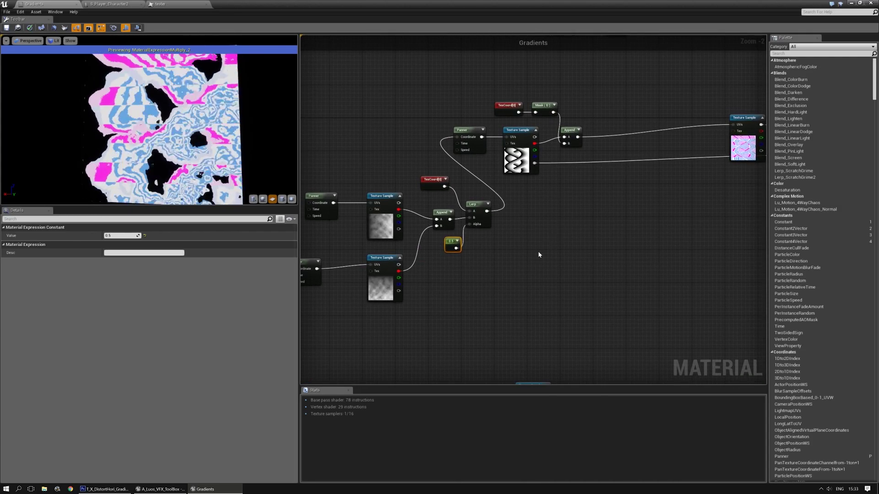
right_click_drag(546, 244, 573, 168)
right_click_drag(569, 216, 576, 180)
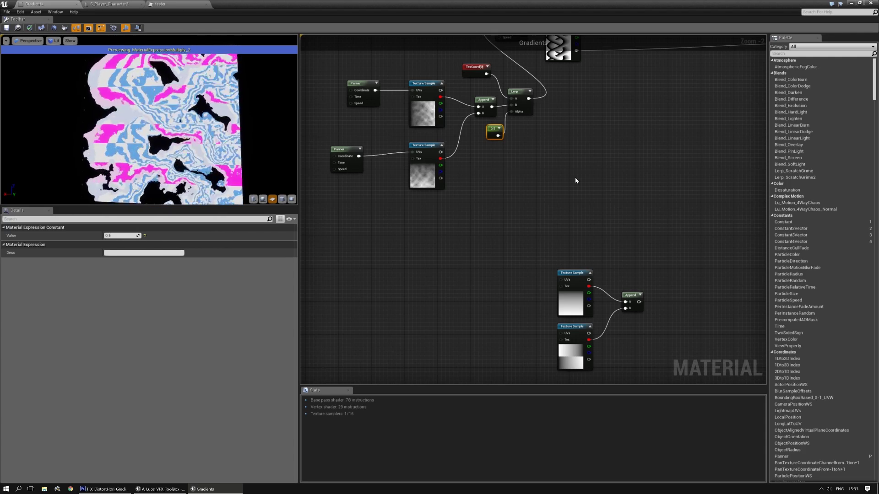
right_click_drag(608, 155, 516, 257)
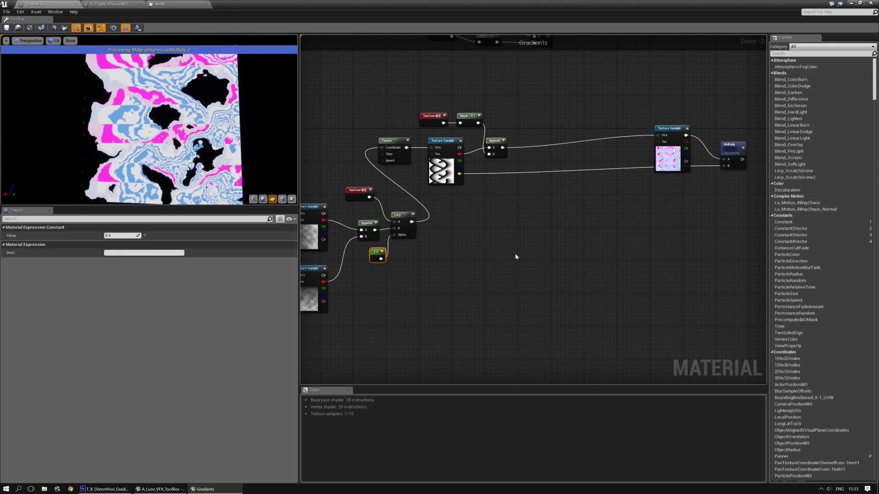
right_click_drag(549, 246, 531, 289)
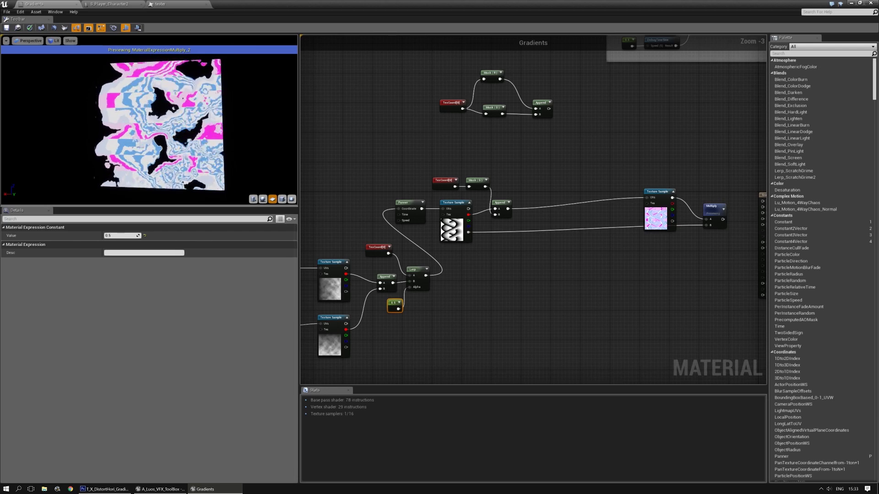
scroll(566, 353, "down", 1)
right_click_drag(566, 353, 562, 246)
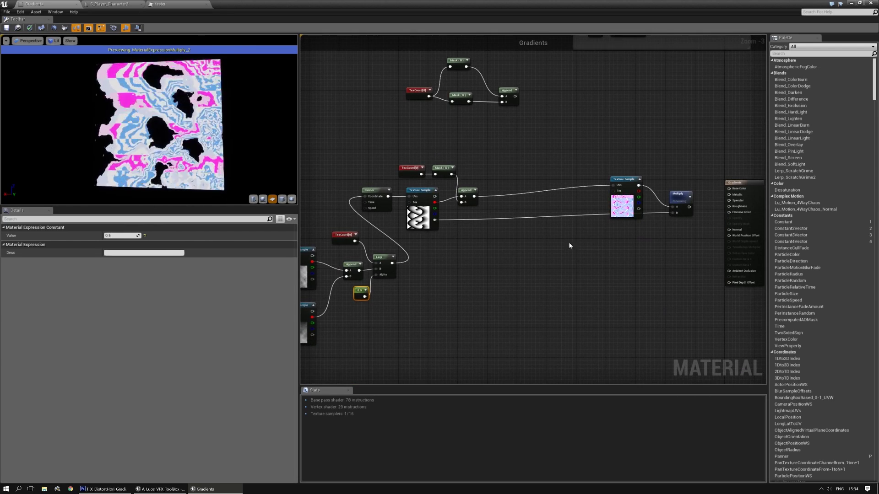